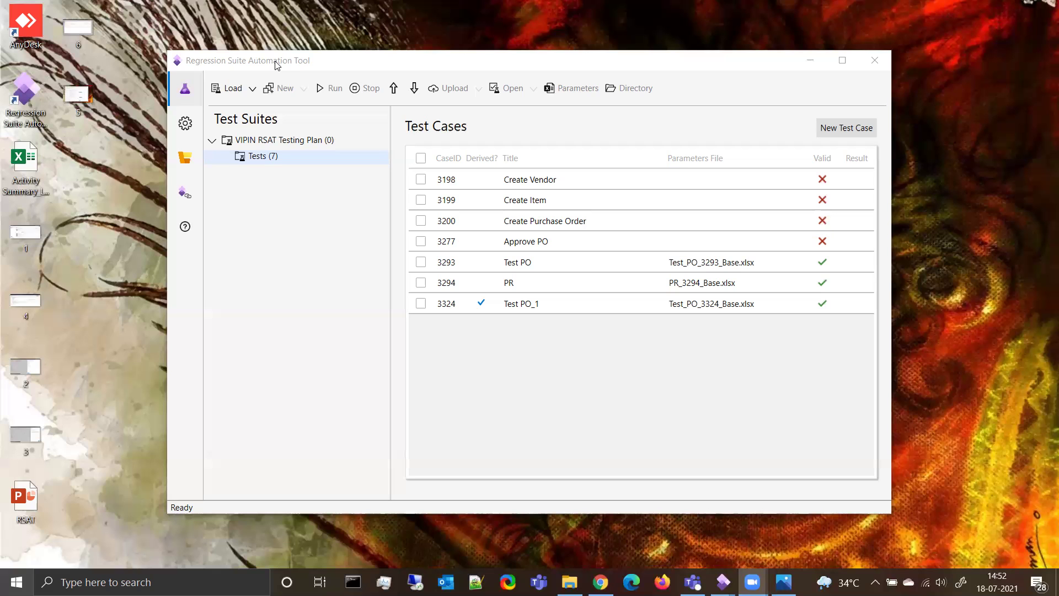
# Switch to Chrome and examine the version, file name and file size details on the Regression Suite Automation Tool download page
pyautogui.moveTo(276, 66); pyautogui.dragTo(281, 91)
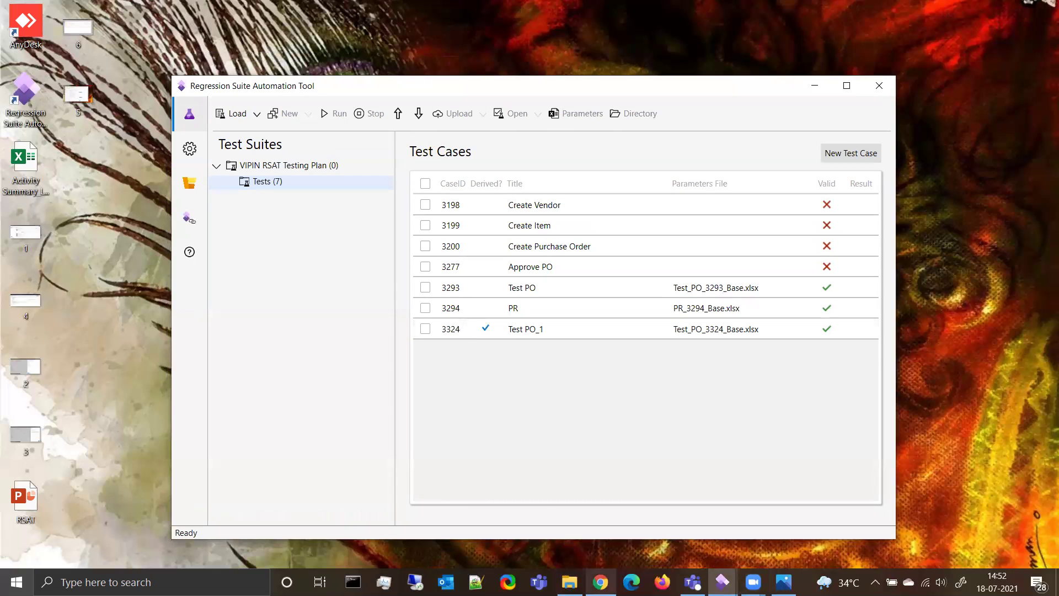
pyautogui.click(600, 581)
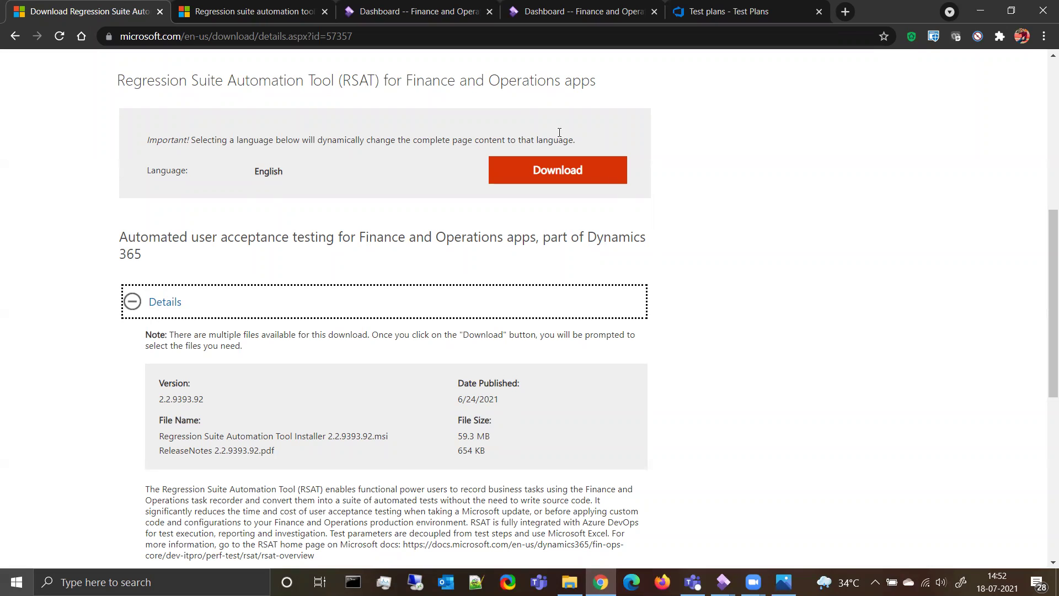
pyautogui.scroll(-1, 603, 330)
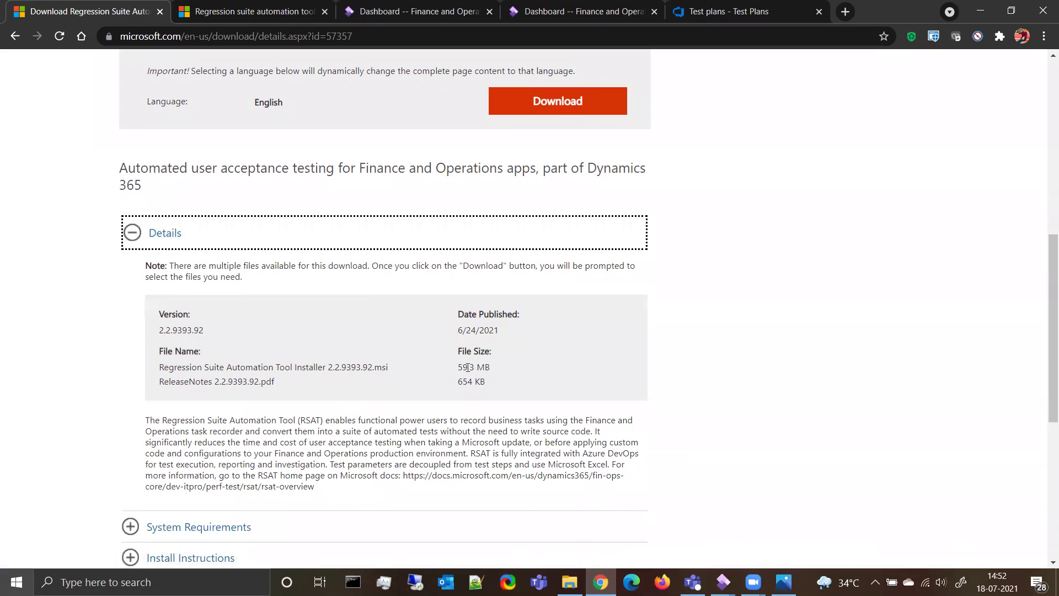
pyautogui.moveTo(458, 364); pyautogui.dragTo(492, 365)
pyautogui.click(691, 375)
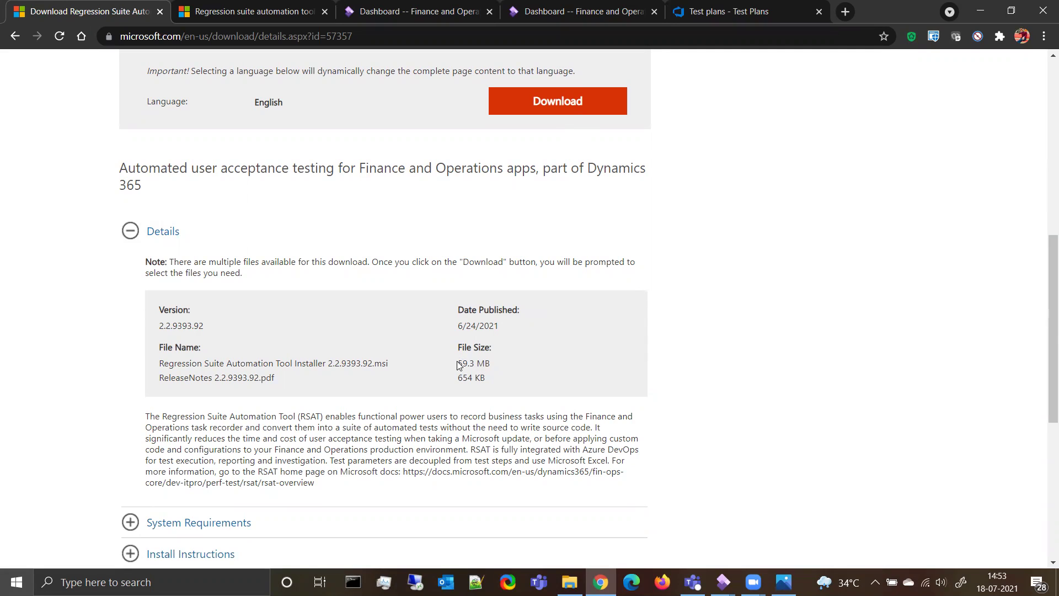
pyautogui.moveTo(458, 365); pyautogui.dragTo(526, 364)
pyautogui.click(701, 371)
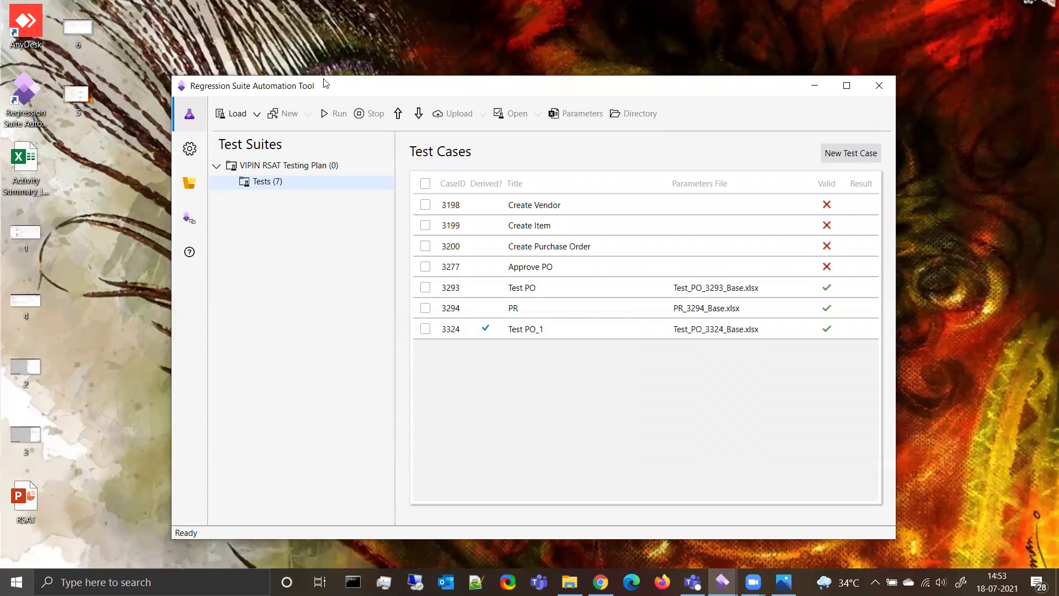
# Switch to Photos and review screenshots 1.png to 4.png on creating an Azure DevOps personal access token and downloading the RSAT certificate
pyautogui.moveTo(324, 80); pyautogui.dragTo(305, 82)
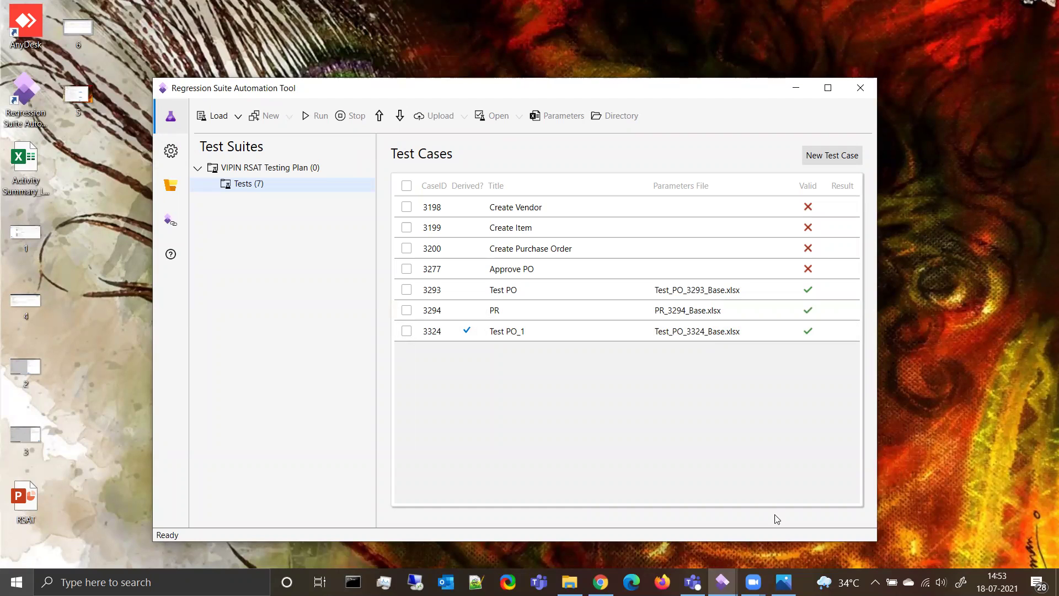
pyautogui.moveTo(783, 582)
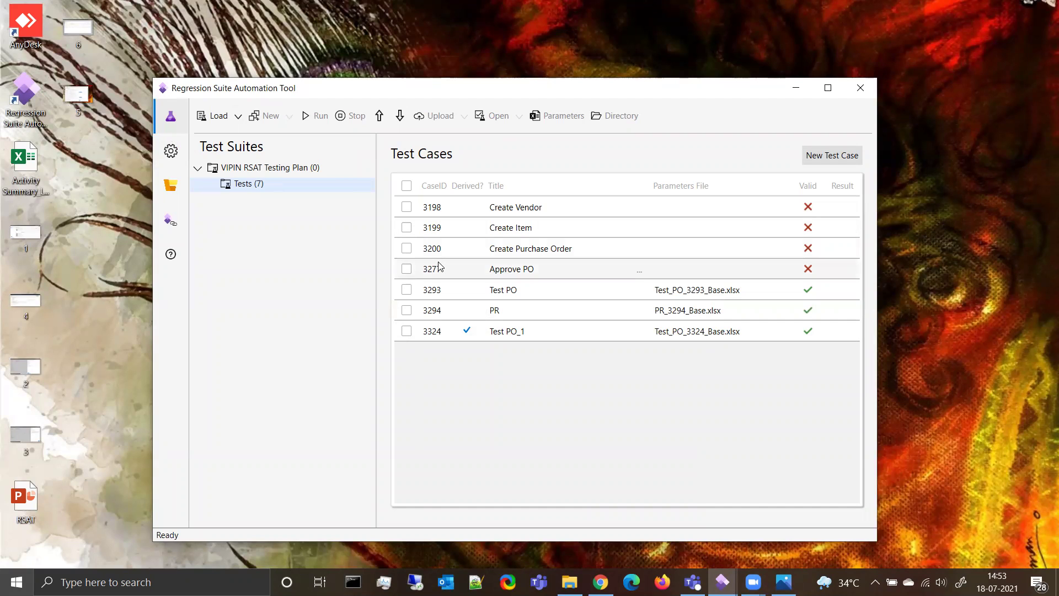
pyautogui.click(784, 582)
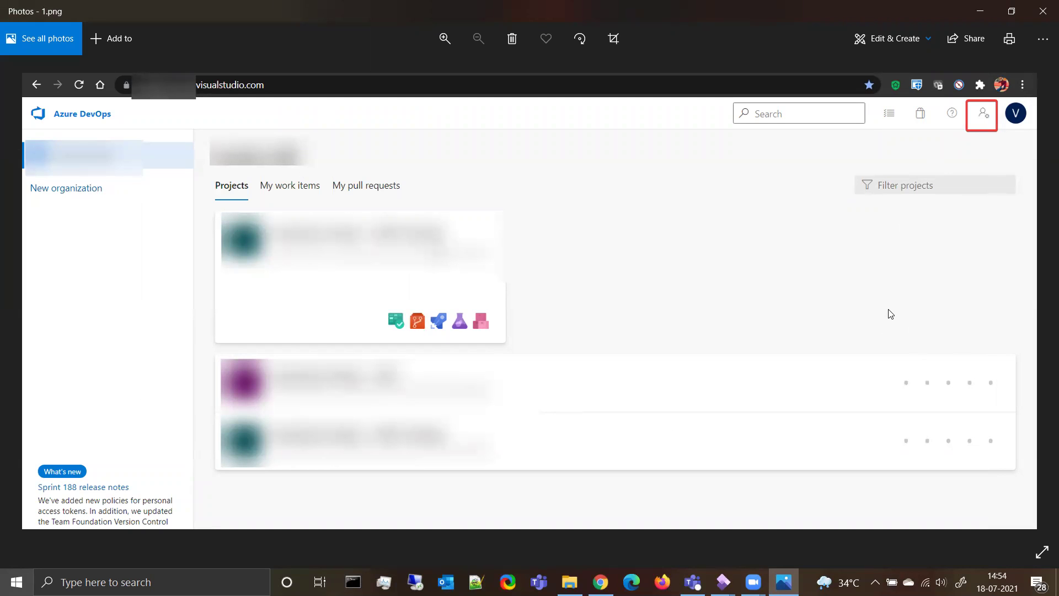
pyautogui.press('Right')
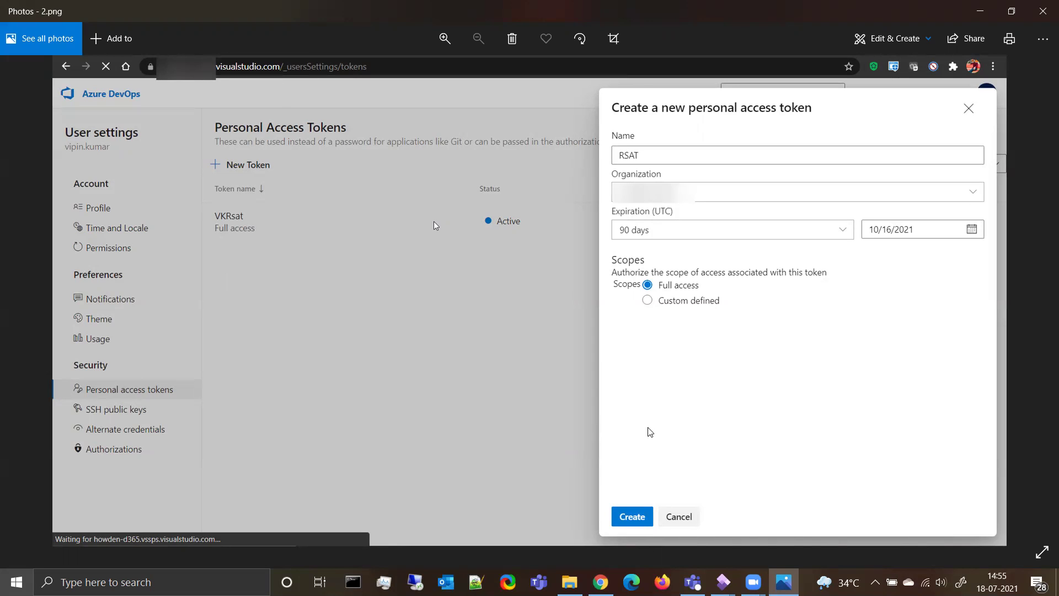
pyautogui.press('Right')
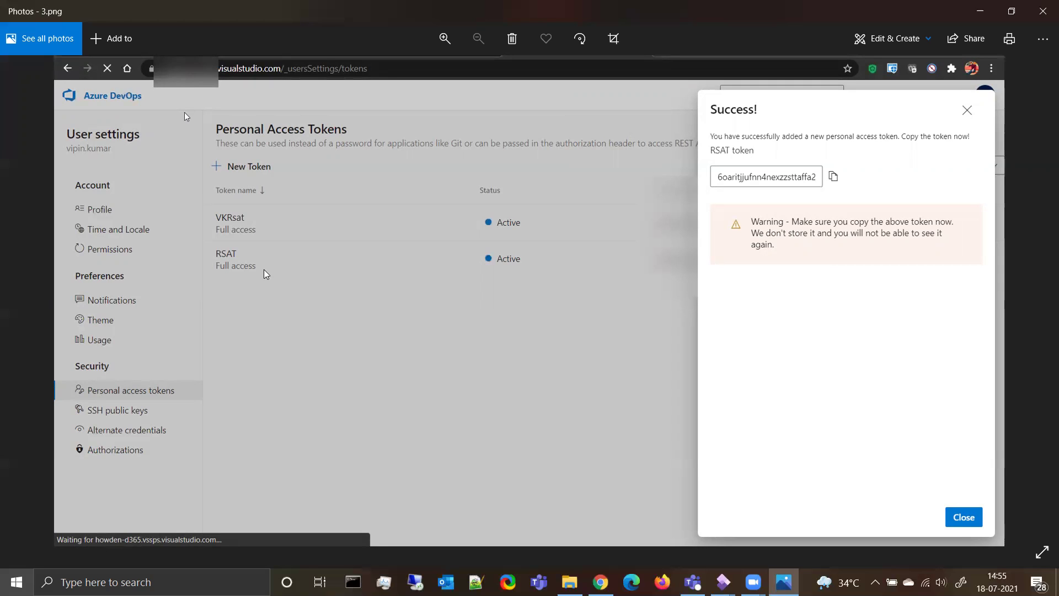
pyautogui.press('Right')
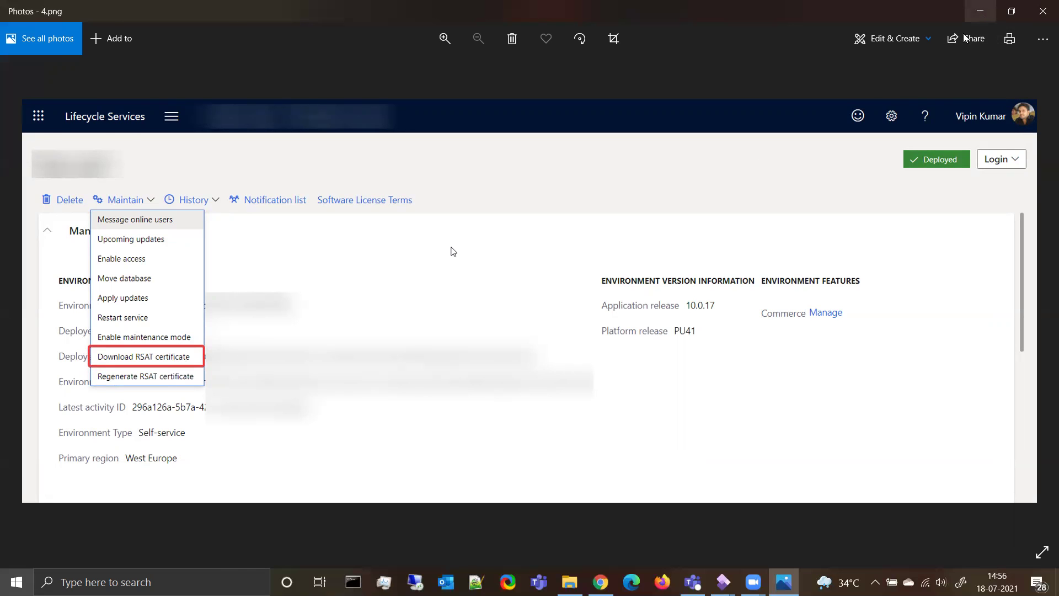
# Switch to Chrome and read the certificate download and installation instructions in the RSAT installation and configuration article
pyautogui.click(985, 18)
pyautogui.click(600, 582)
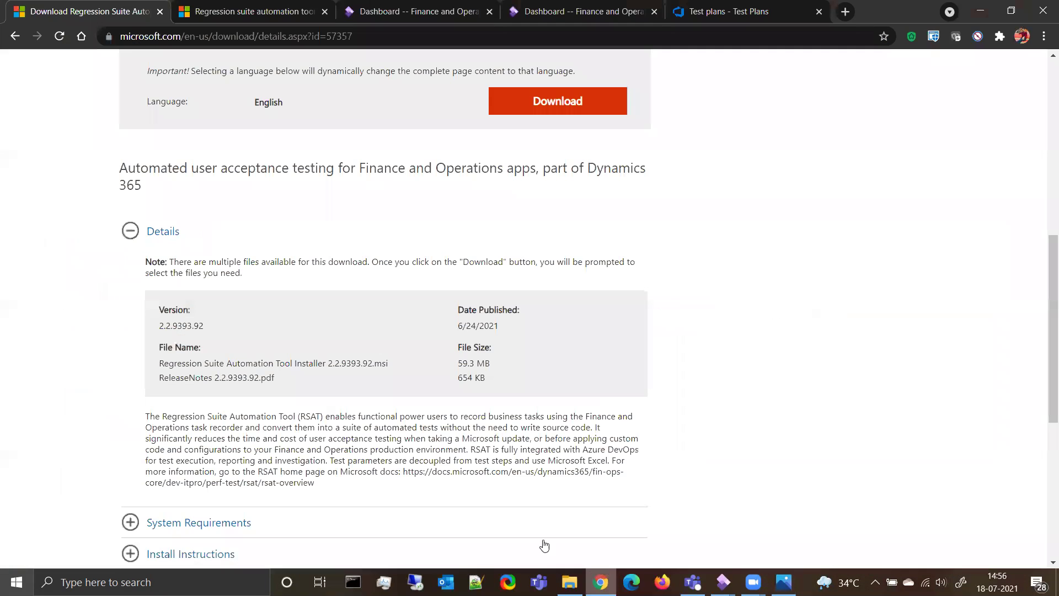
pyautogui.click(267, 15)
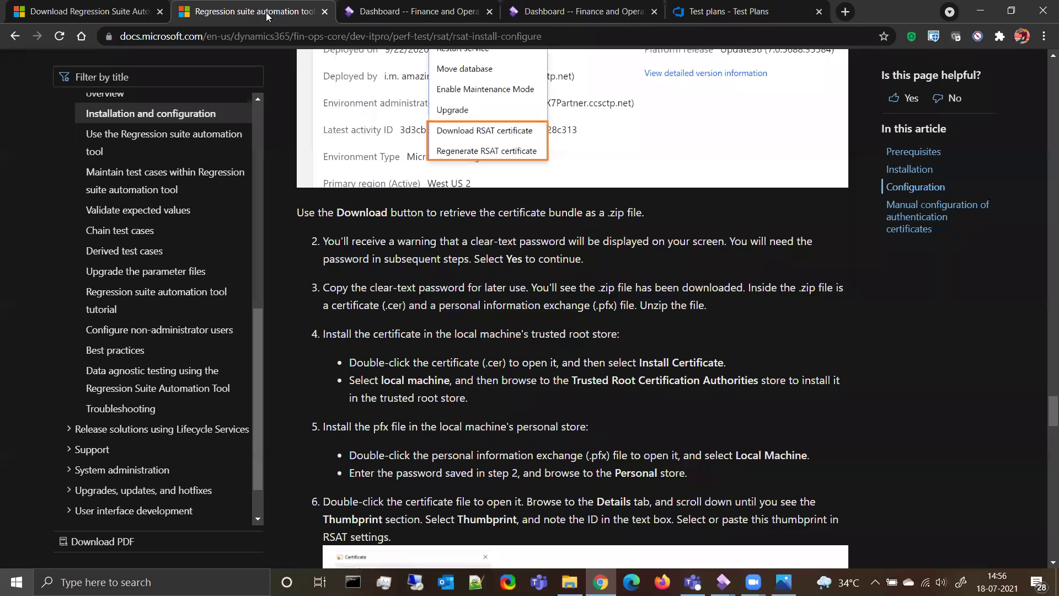
pyautogui.moveTo(259, 328); pyautogui.dragTo(262, 274)
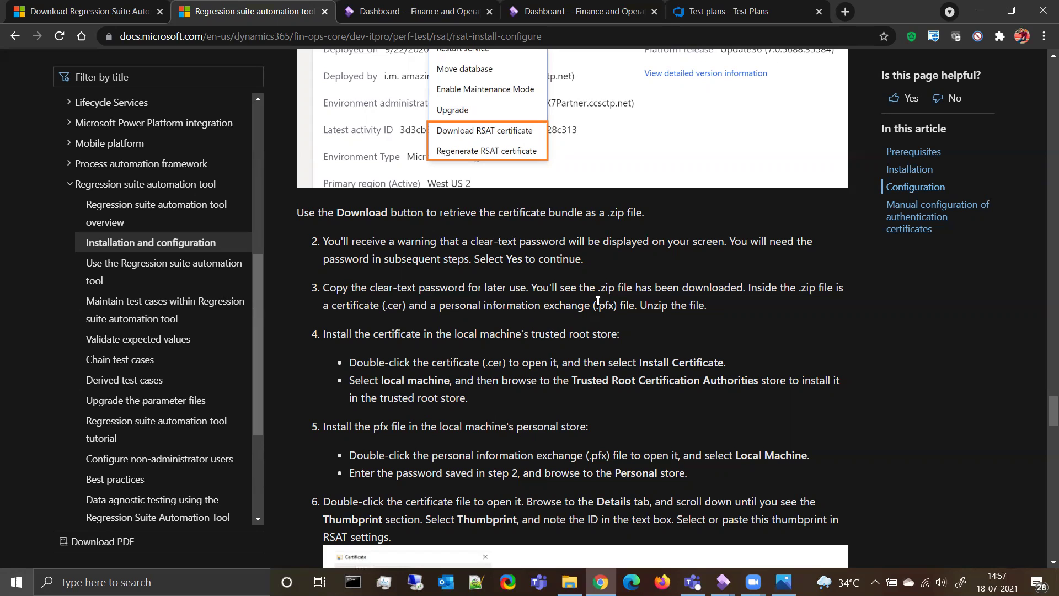
# Switch to Photos and examine the RSAT general settings in 5.png alongside the access token and certificate screenshots
pyautogui.click(783, 582)
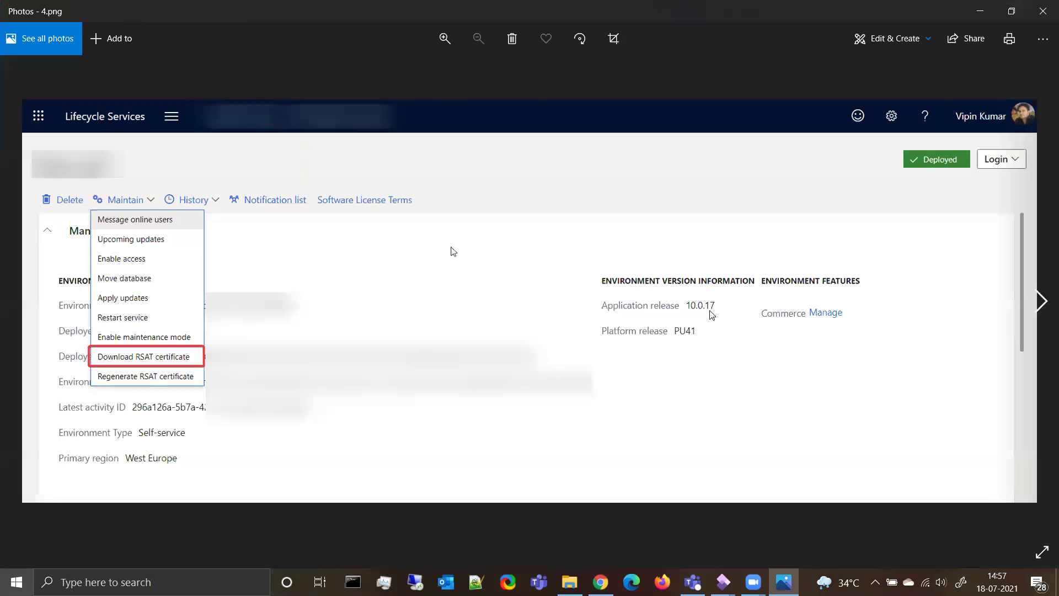
pyautogui.press('Right')
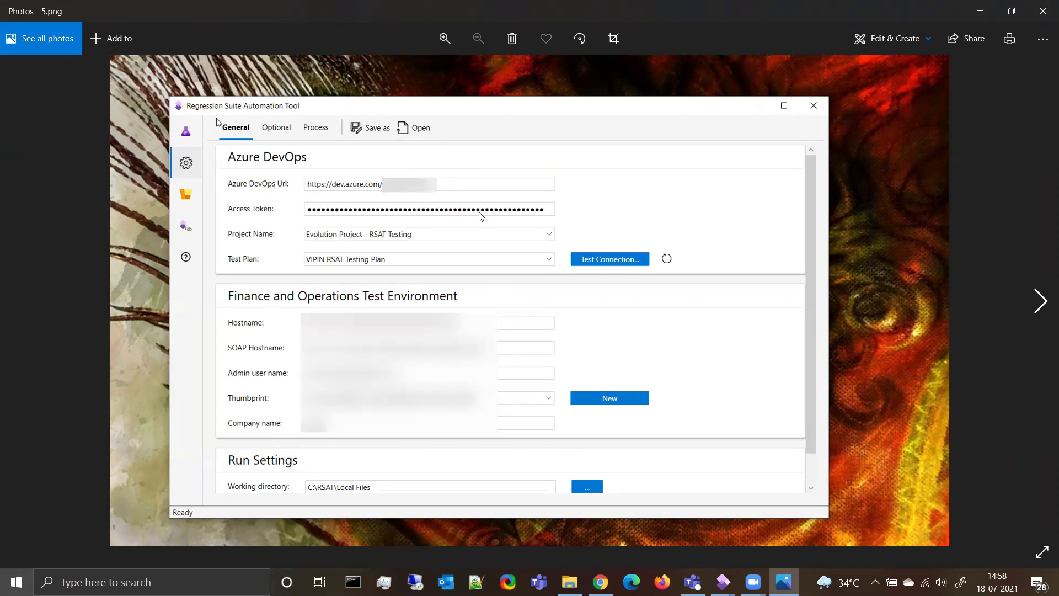
pyautogui.press('Left')
pyautogui.press('Left')
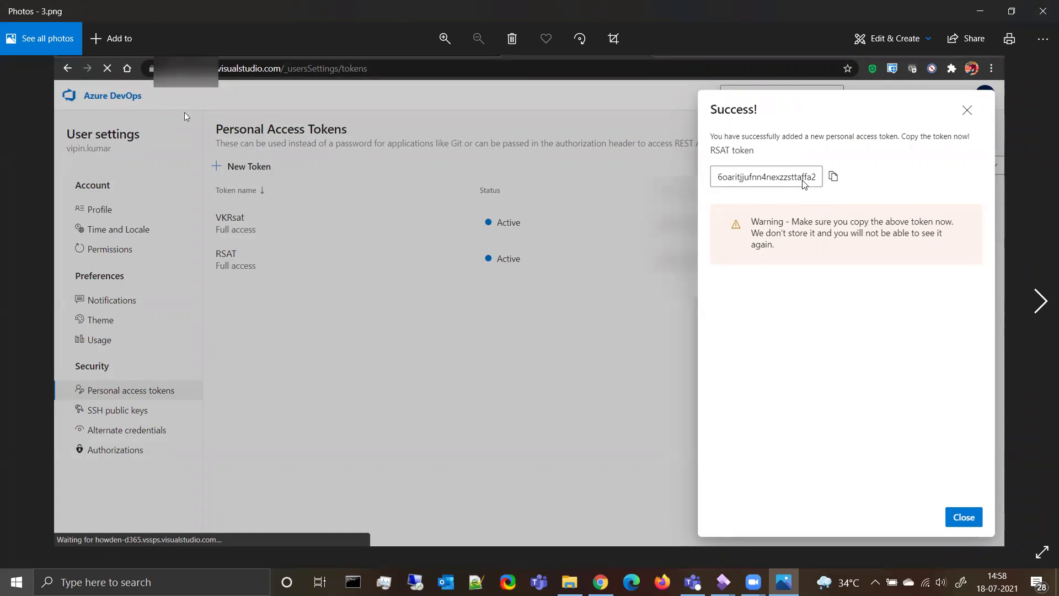
pyautogui.press('Right')
pyautogui.press('Right')
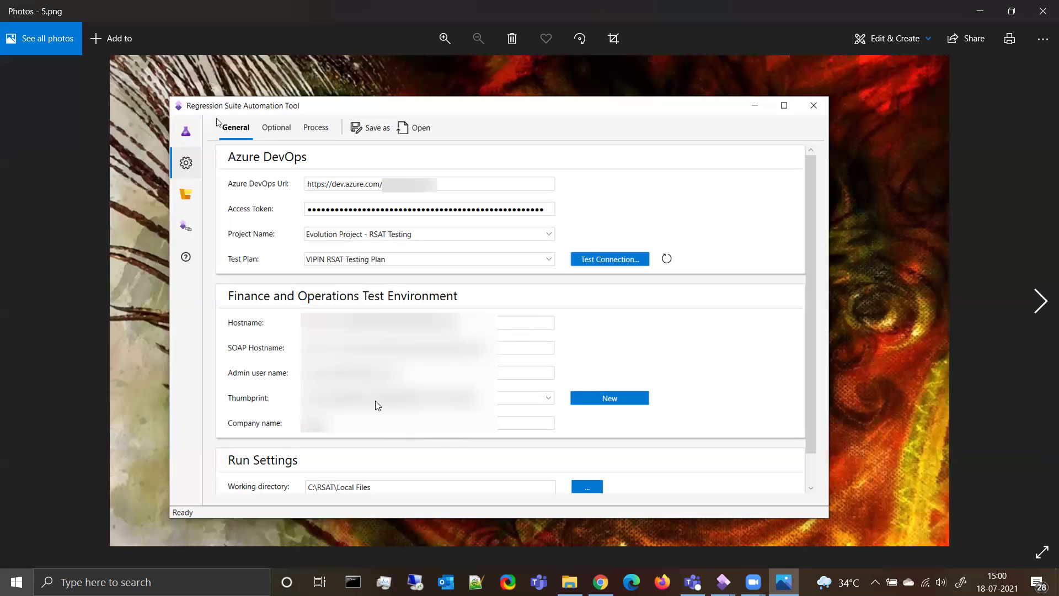
pyautogui.press('Left')
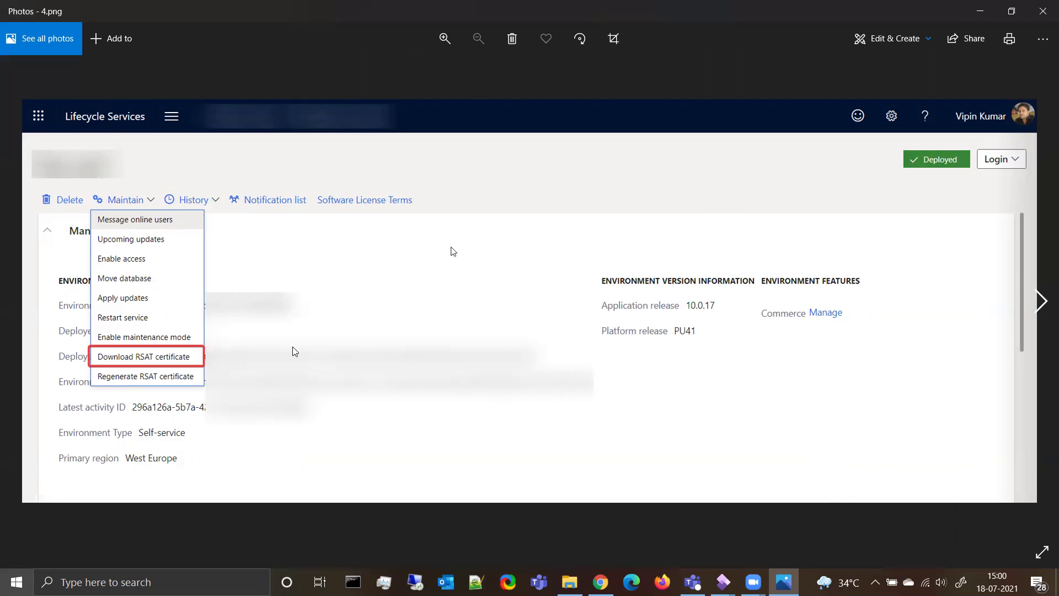
pyautogui.press('Right')
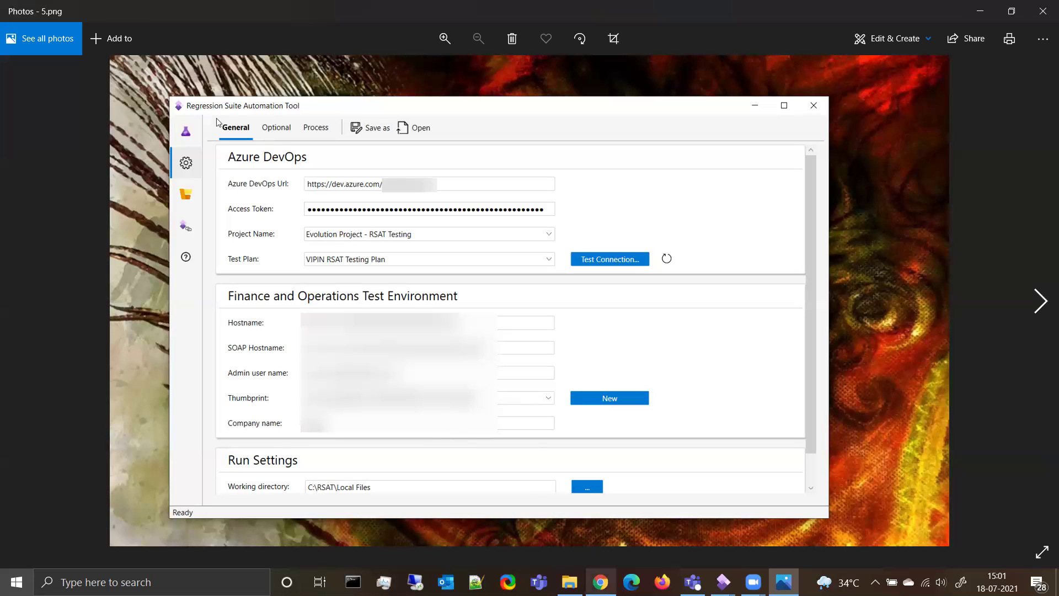
pyautogui.click(601, 581)
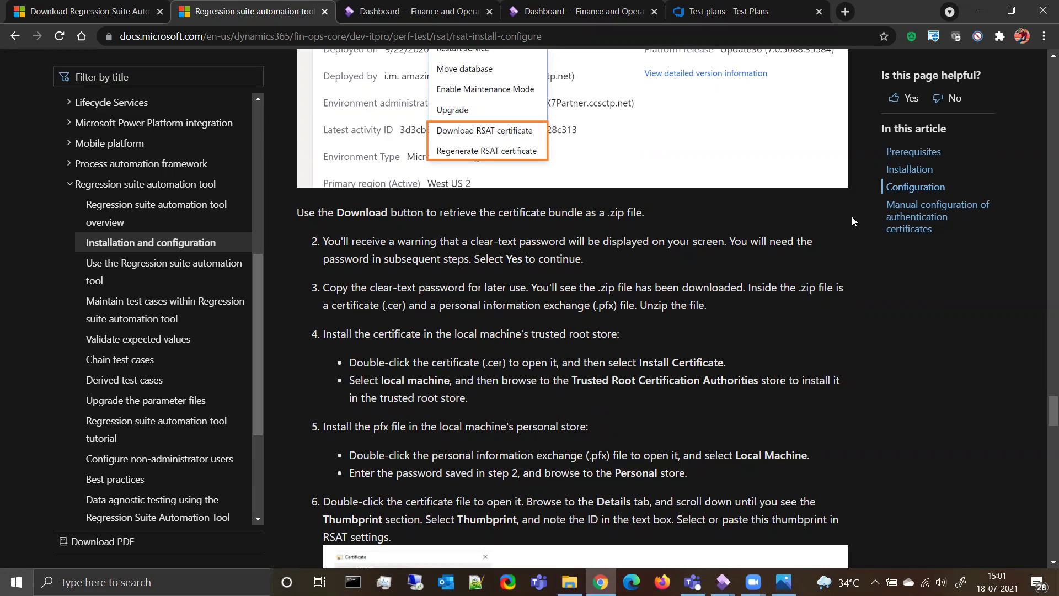
pyautogui.click(985, 11)
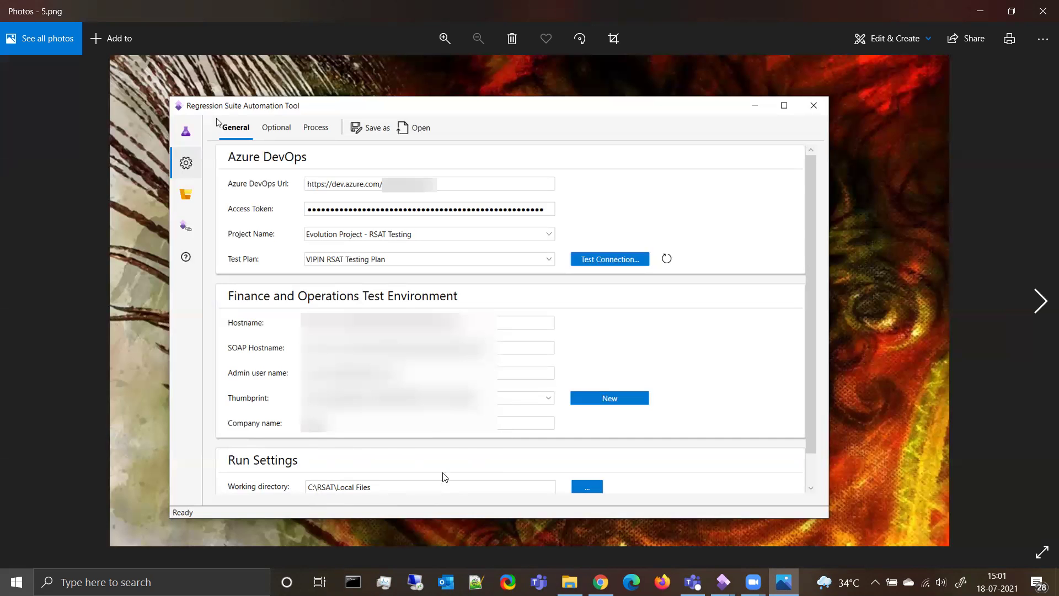
# Switch to File Explorer and examine the test case folders in C:\RSAT\Local Files, including the attachments of folder 3198
pyautogui.click(570, 582)
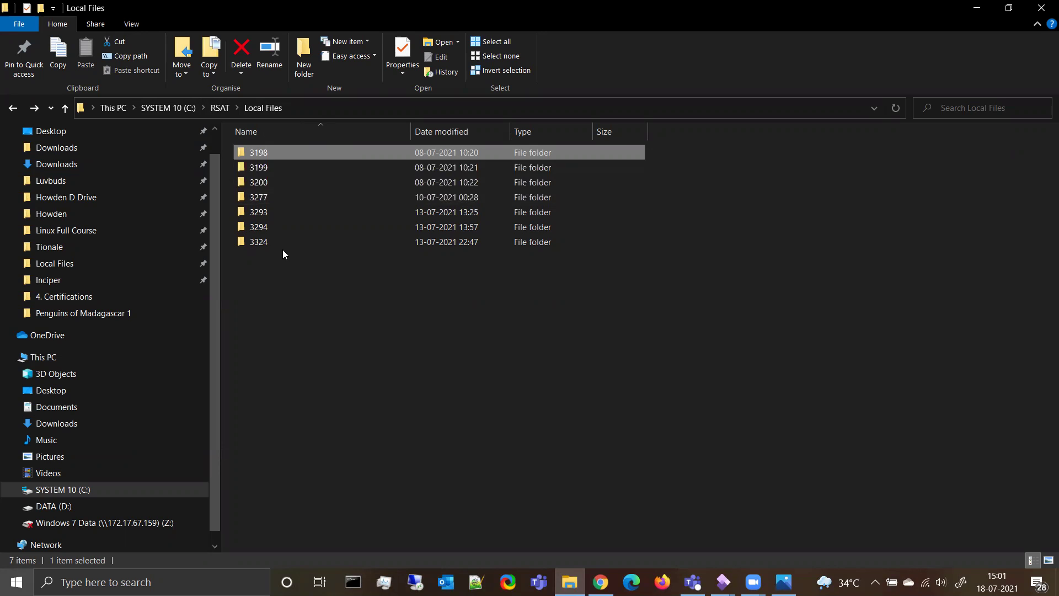
pyautogui.doubleClick(278, 155)
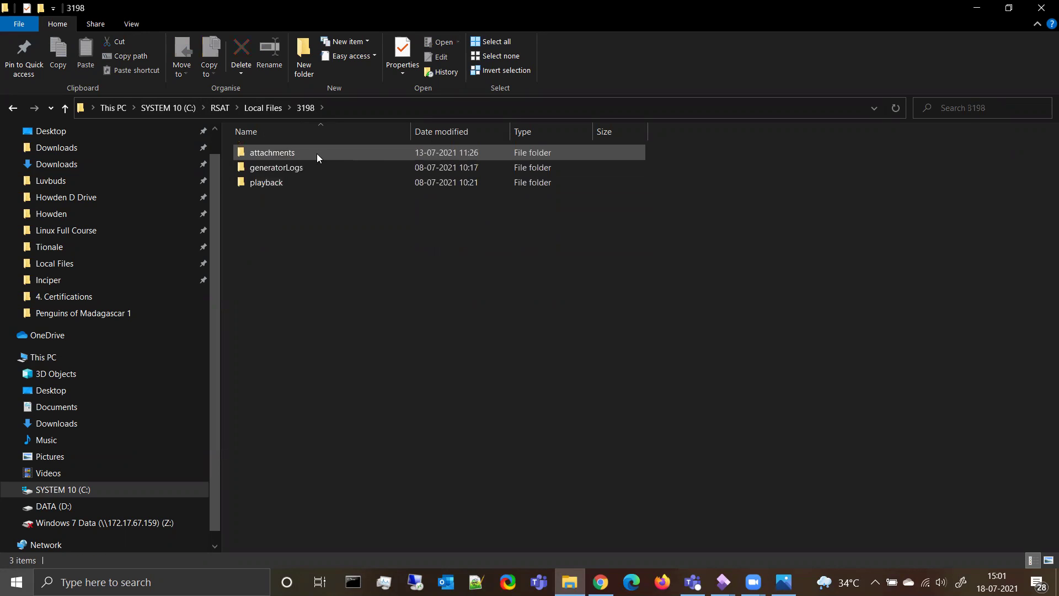
pyautogui.doubleClick(316, 152)
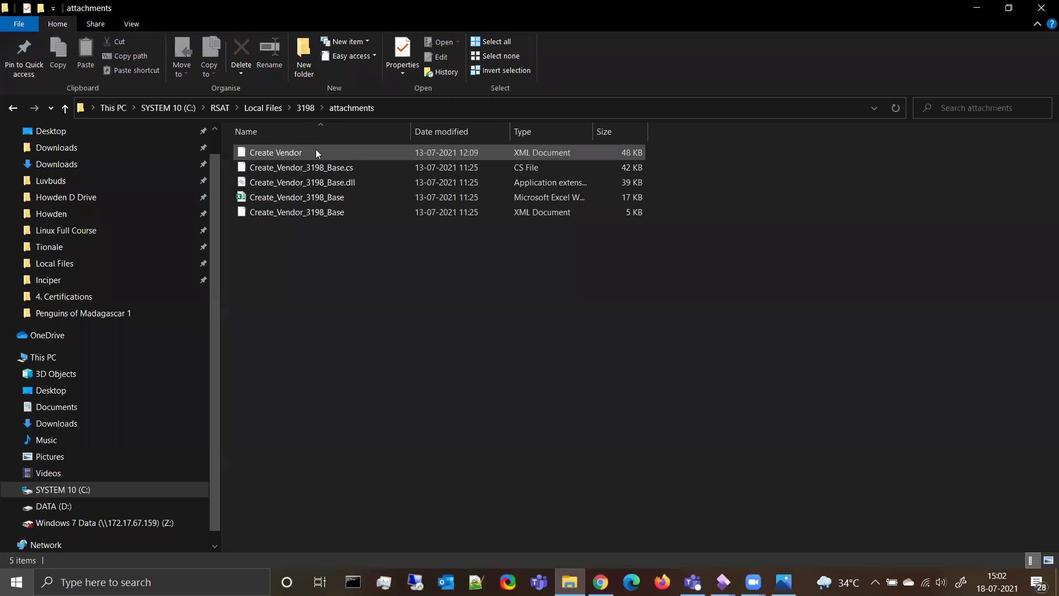
pyautogui.press('BackSpace')
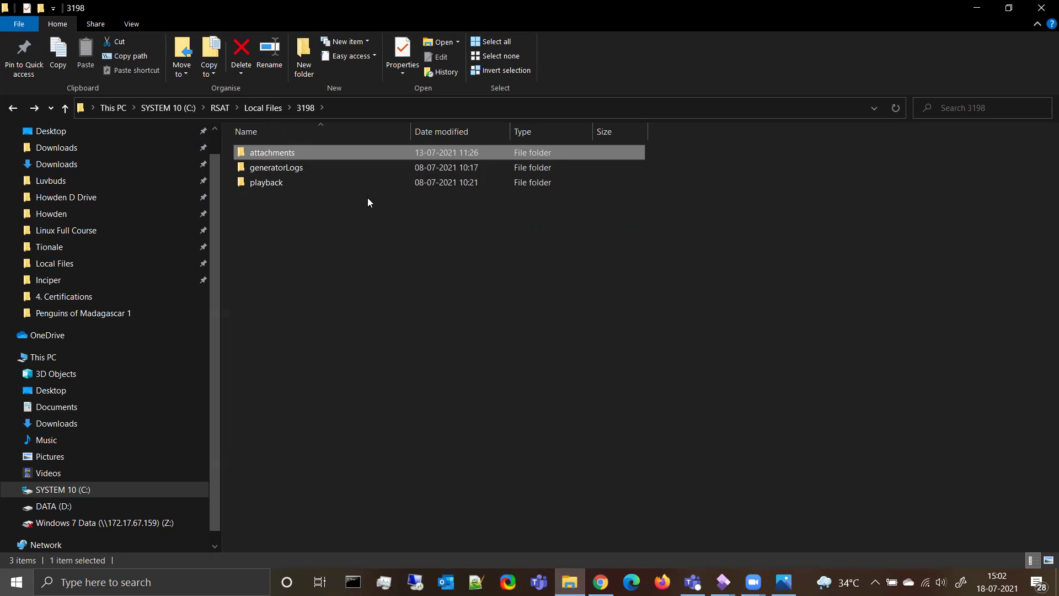
pyautogui.click(271, 108)
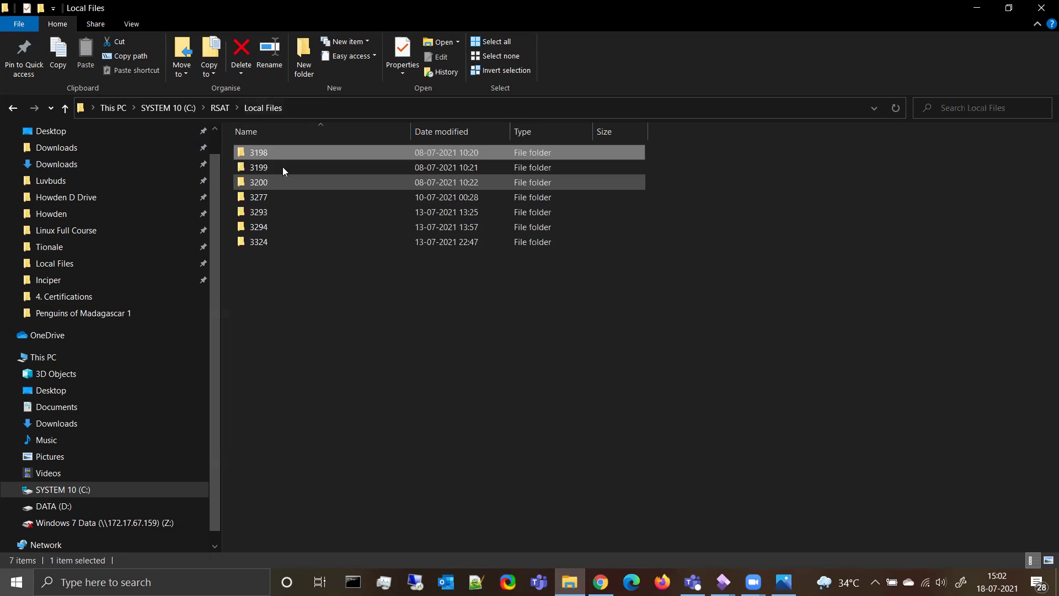
pyautogui.click(281, 167)
pyautogui.click(282, 196)
pyautogui.click(979, 8)
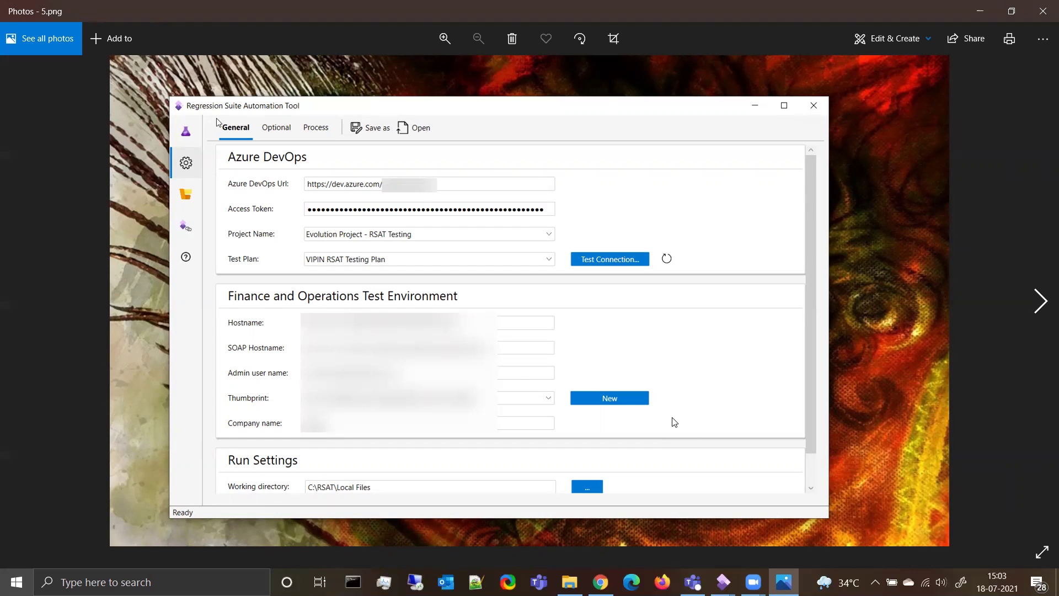
# View screenshot 6.png showing the XML attachment of the Create Vendor test case in Azure DevOps
pyautogui.press('Right')
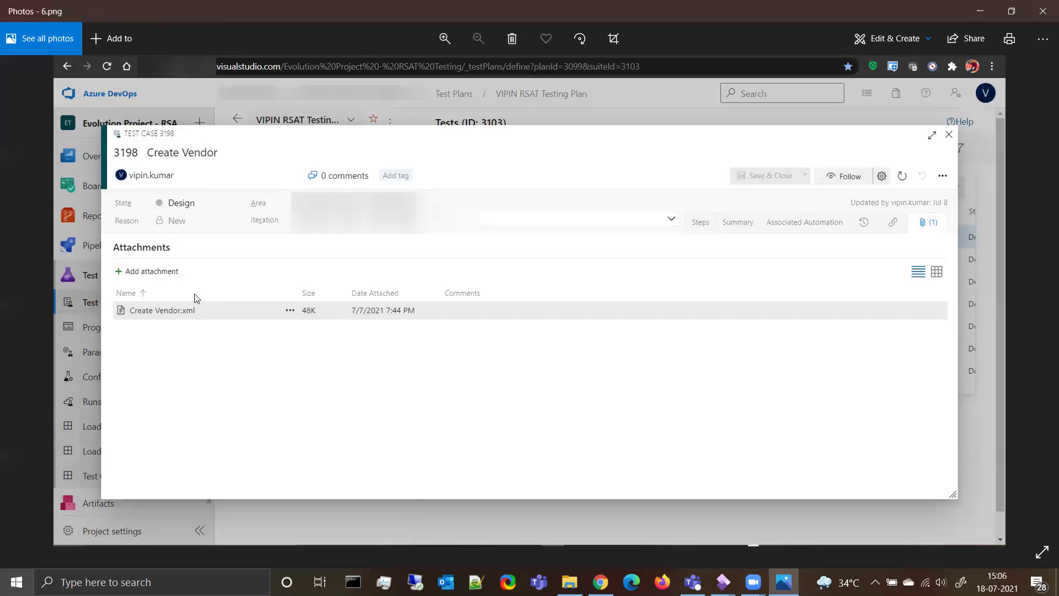
pyautogui.click(979, 12)
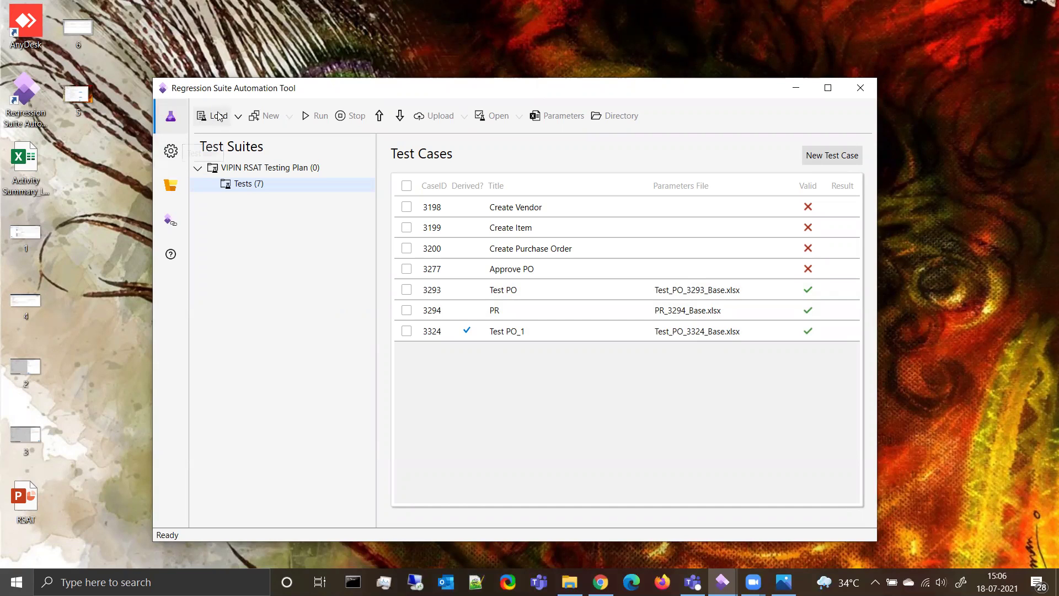
# Reload the selected Tests suite from Azure DevOps, agreeing to overwrite the local test execution and Excel files
pyautogui.click(237, 118)
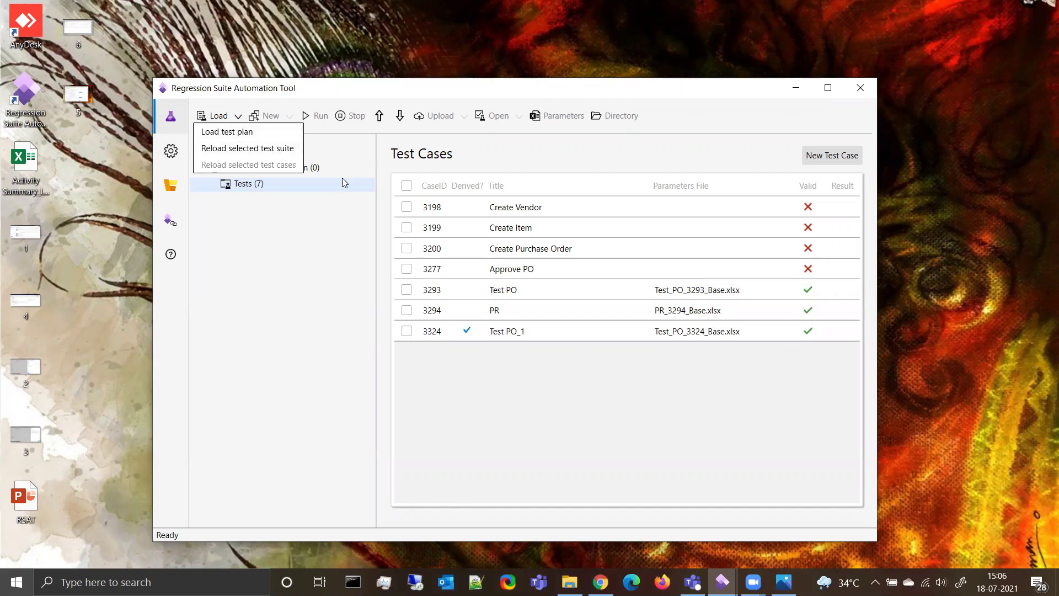
pyautogui.click(253, 149)
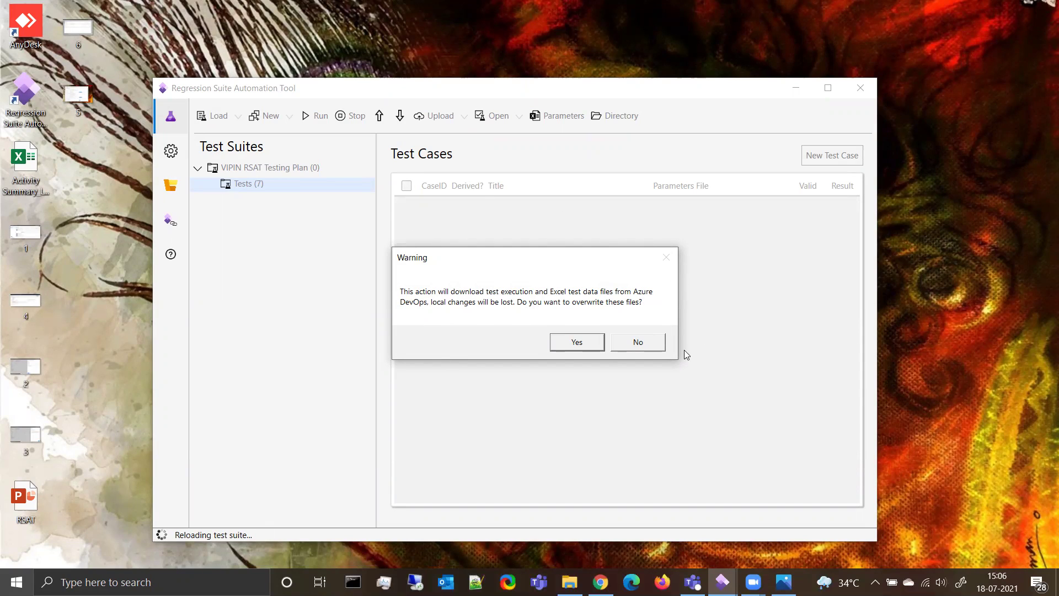
pyautogui.click(575, 342)
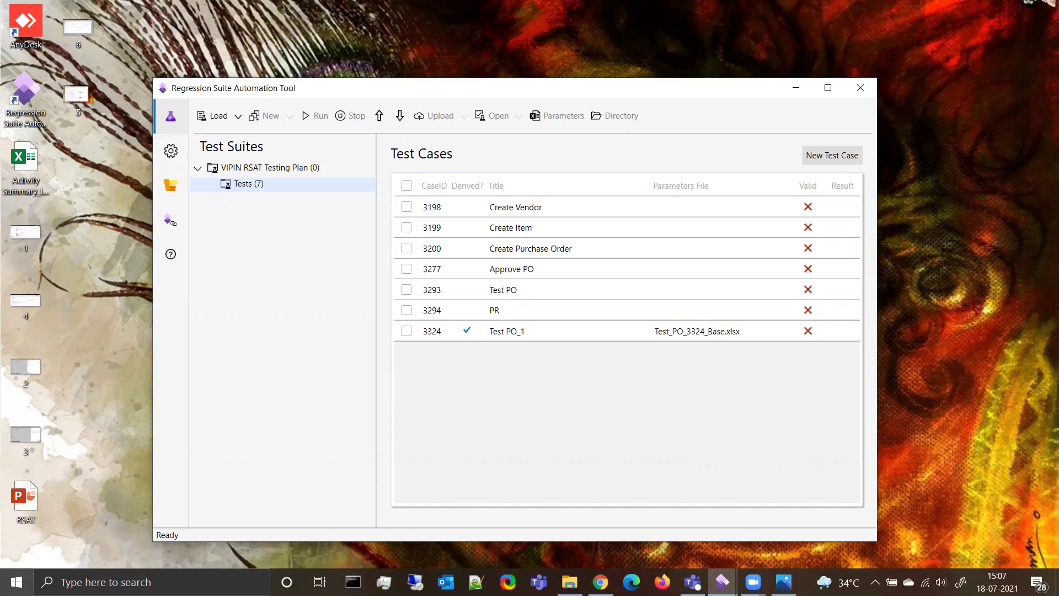
# Switch to Chrome and bring up the Finance and Operations dashboard of the how-uat-1 sandbox
pyautogui.click(600, 582)
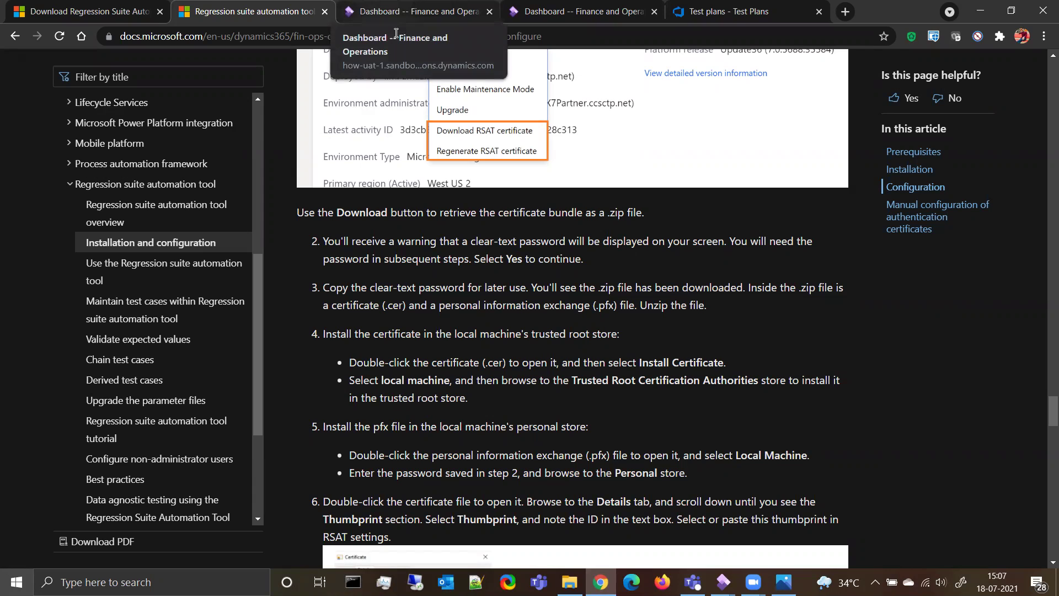
pyautogui.click(396, 33)
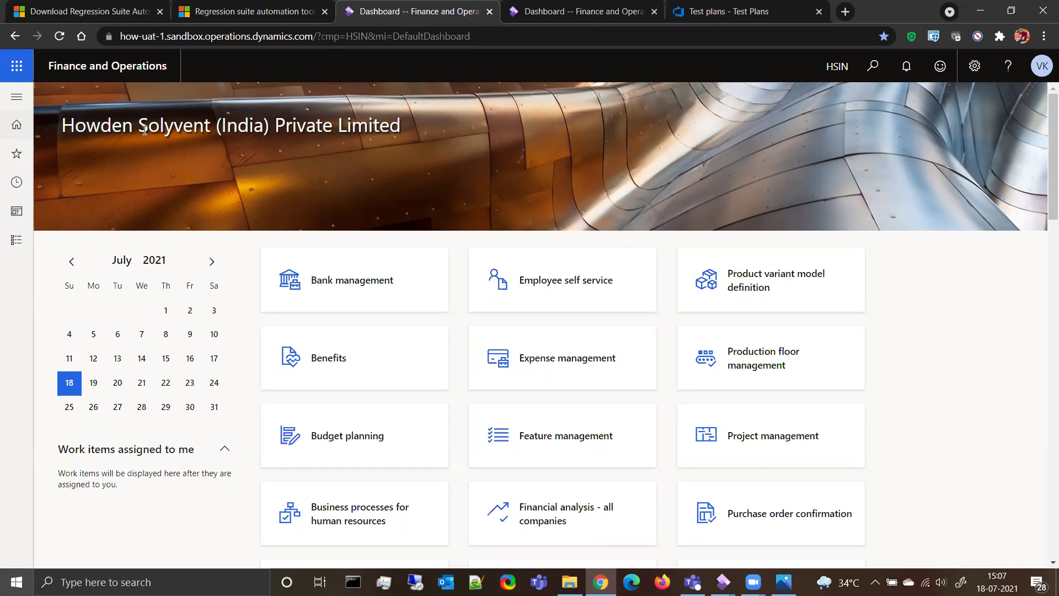
# Start a new task recording named "Create item 2" in the Task recorder
pyautogui.click(976, 75)
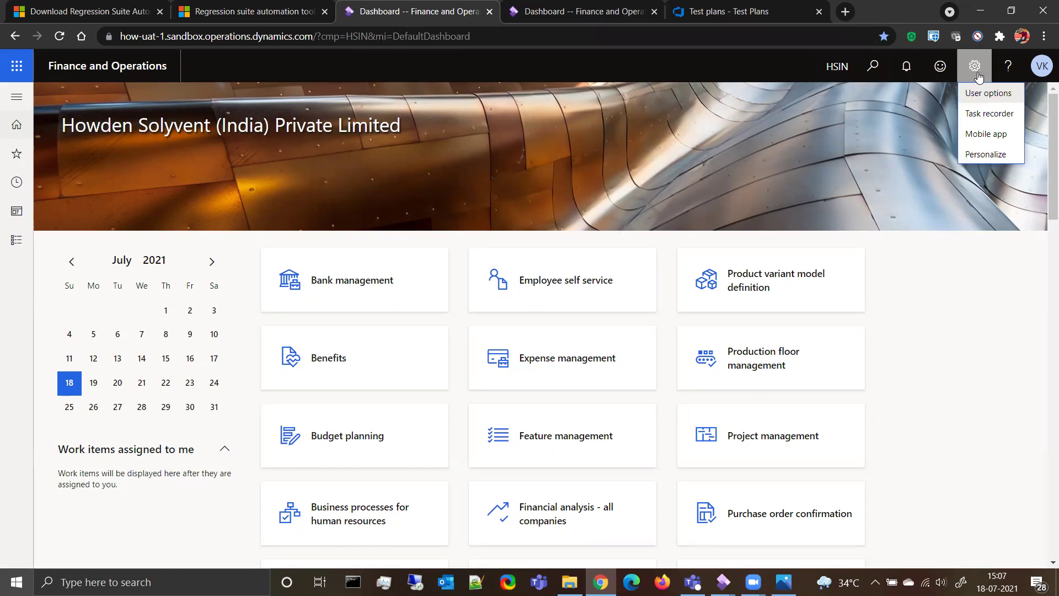
pyautogui.click(990, 113)
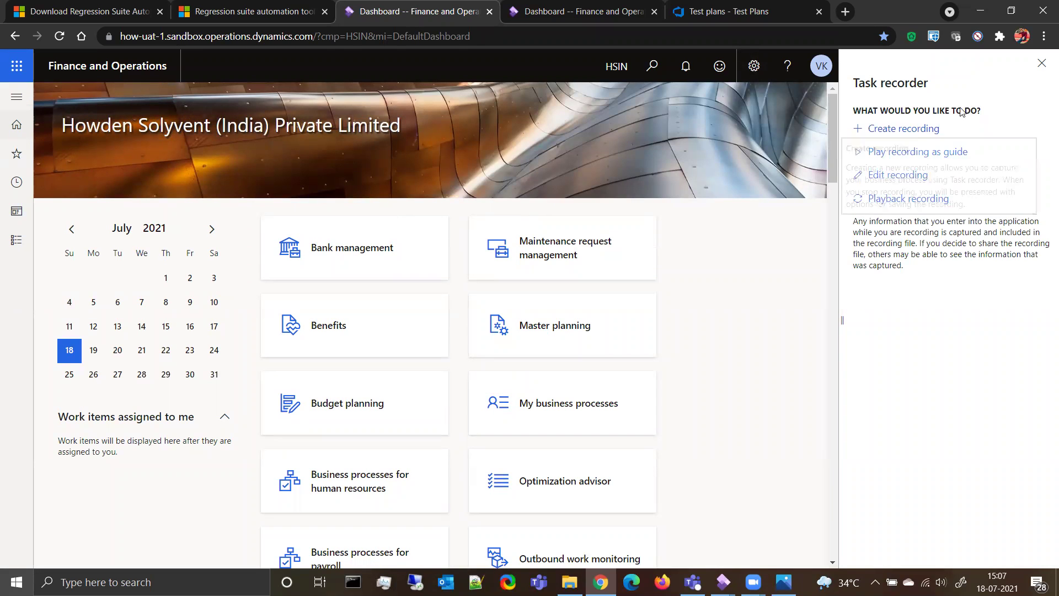
pyautogui.click(913, 129)
pyautogui.click(921, 196)
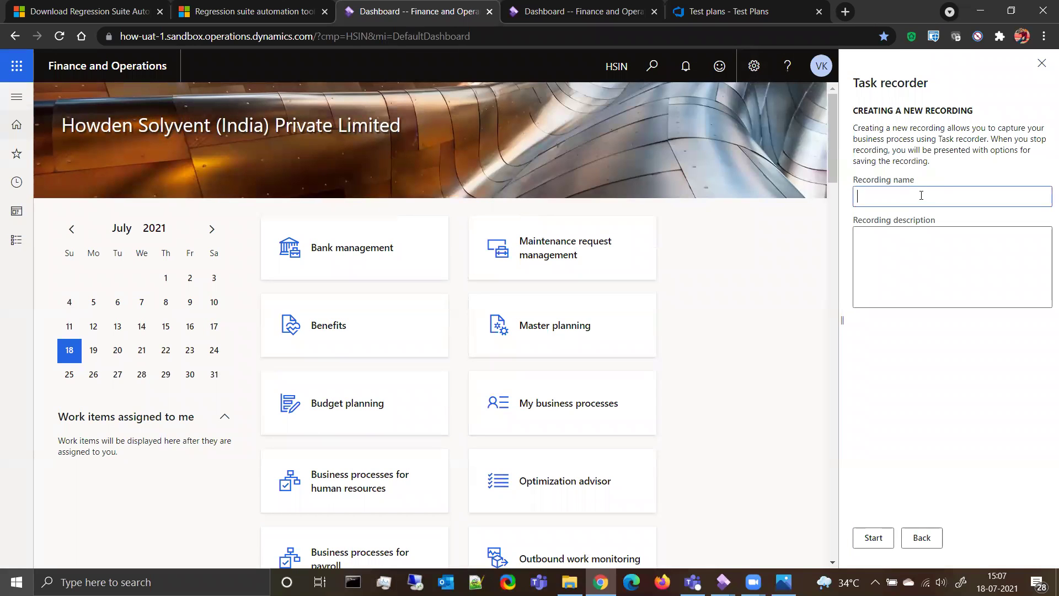
pyautogui.write('Create ')
pyautogui.write('It')
pyautogui.write('tem')
pyautogui.write(' 2')
pyautogui.click(885, 533)
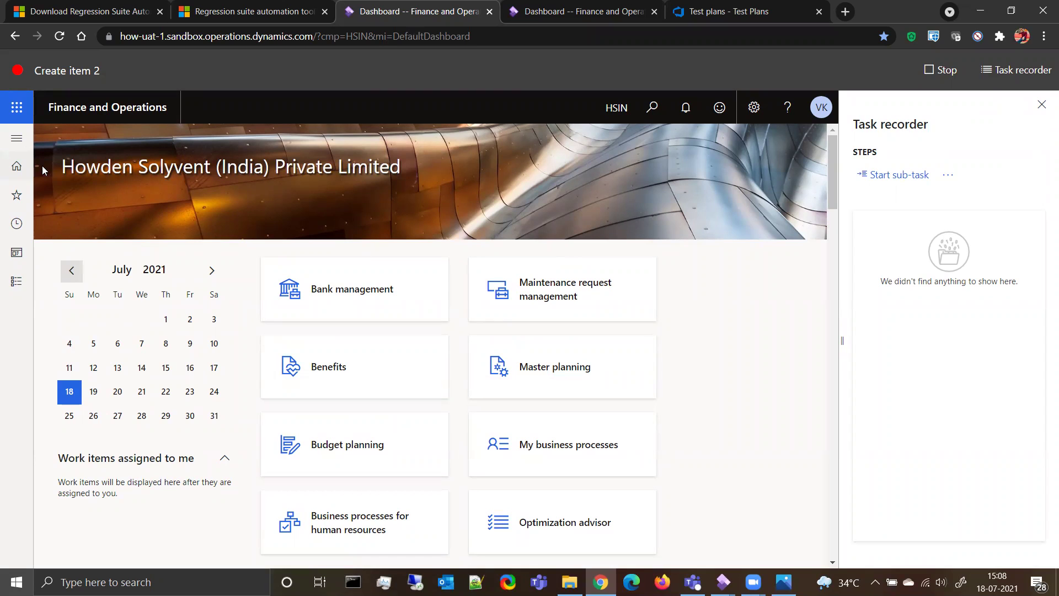
# Open Released products under Product information management and begin a new released product
pyautogui.click(11, 140)
pyautogui.click(135, 326)
pyautogui.scroll(-10, 143, 299)
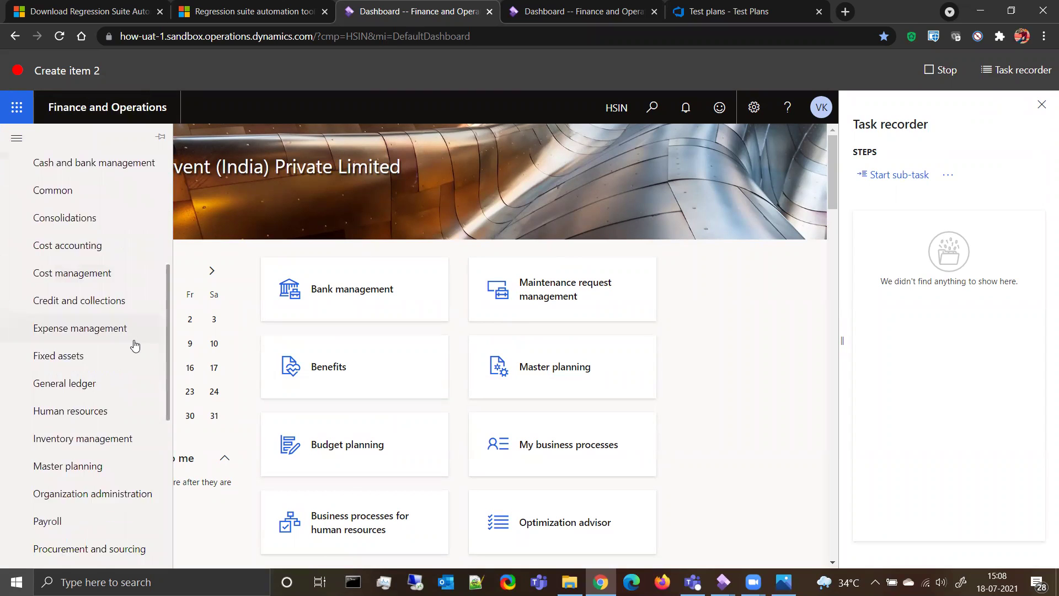
pyautogui.click(81, 326)
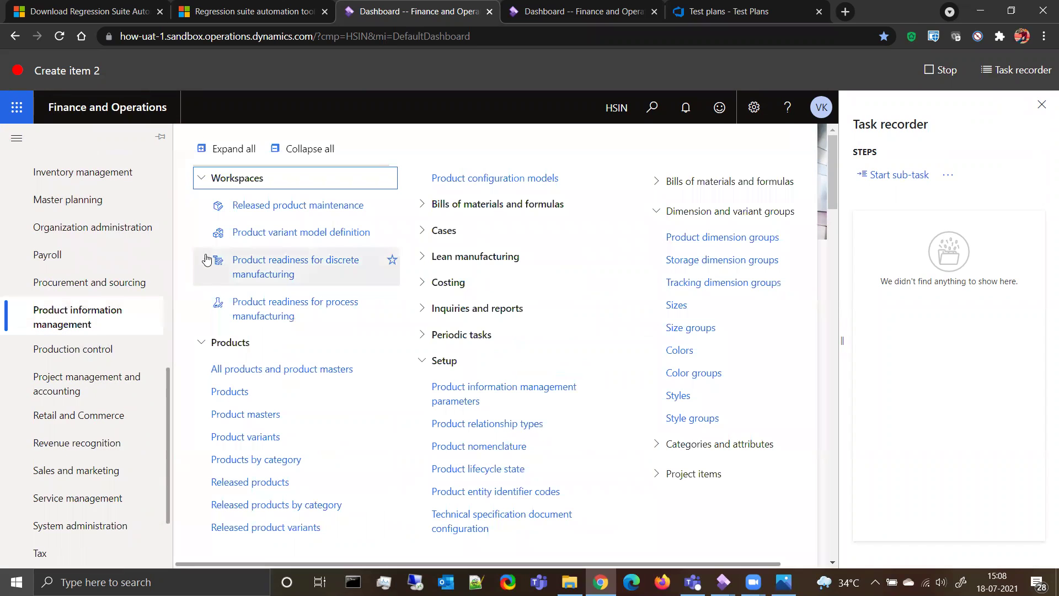
pyautogui.click(241, 484)
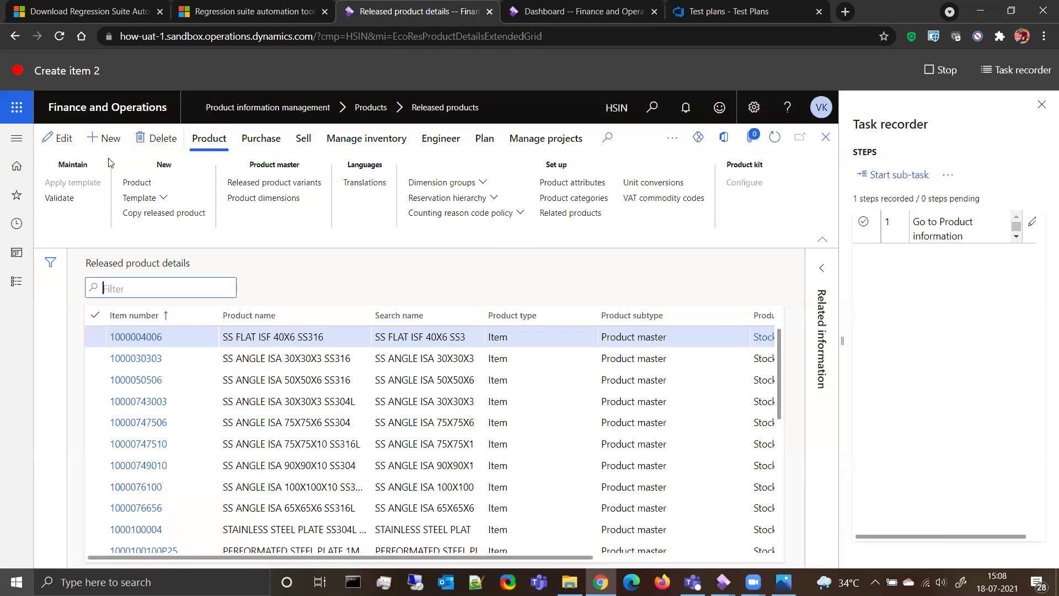
pyautogui.click(97, 140)
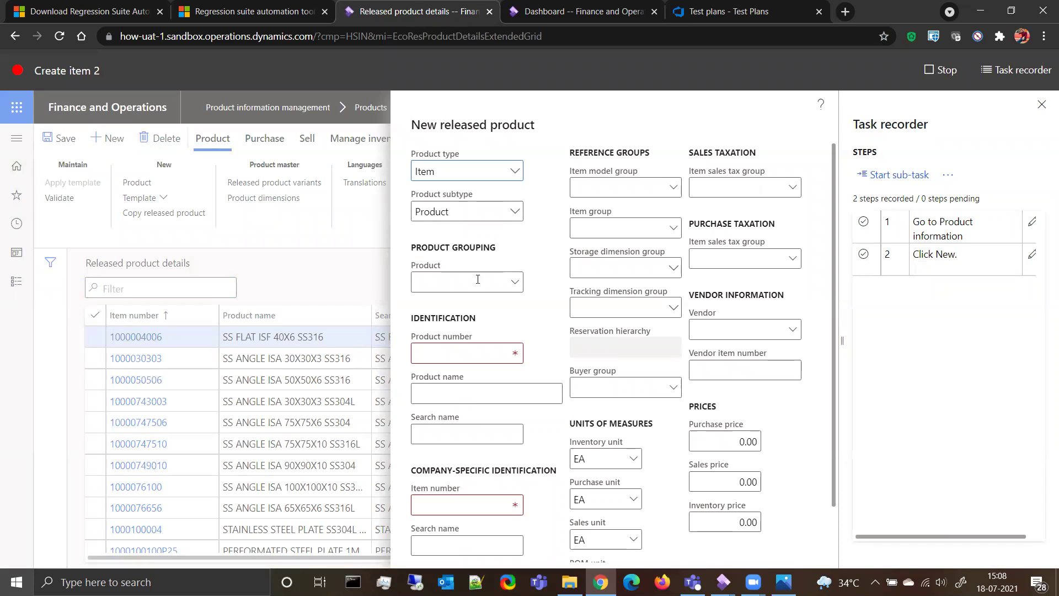
# Enter ZZVKItem001 as the product number and reuse it as the product name
pyautogui.click(447, 351)
pyautogui.write('ZZVKItem001')
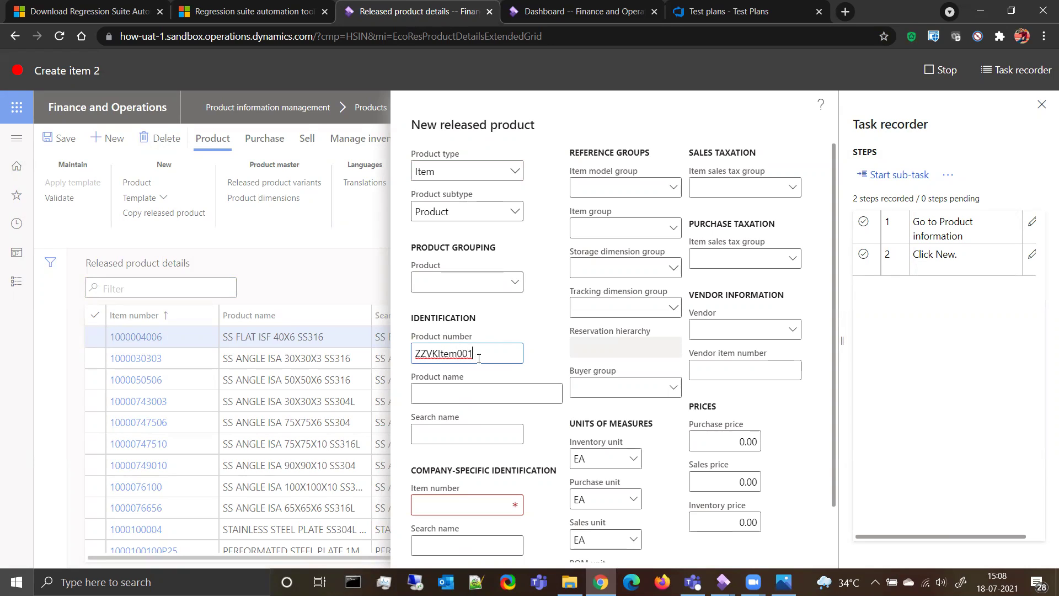
pyautogui.moveTo(487, 357); pyautogui.dragTo(411, 357)
pyautogui.hotkey('ctrl', 'c')
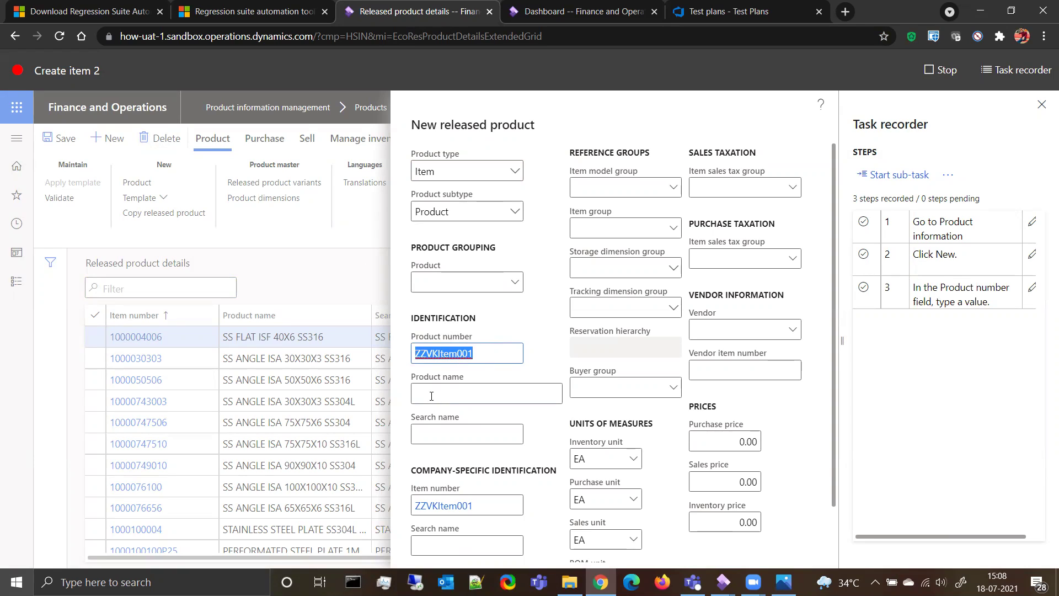
pyautogui.click(431, 394)
pyautogui.hotkey('ctrl', 'v')
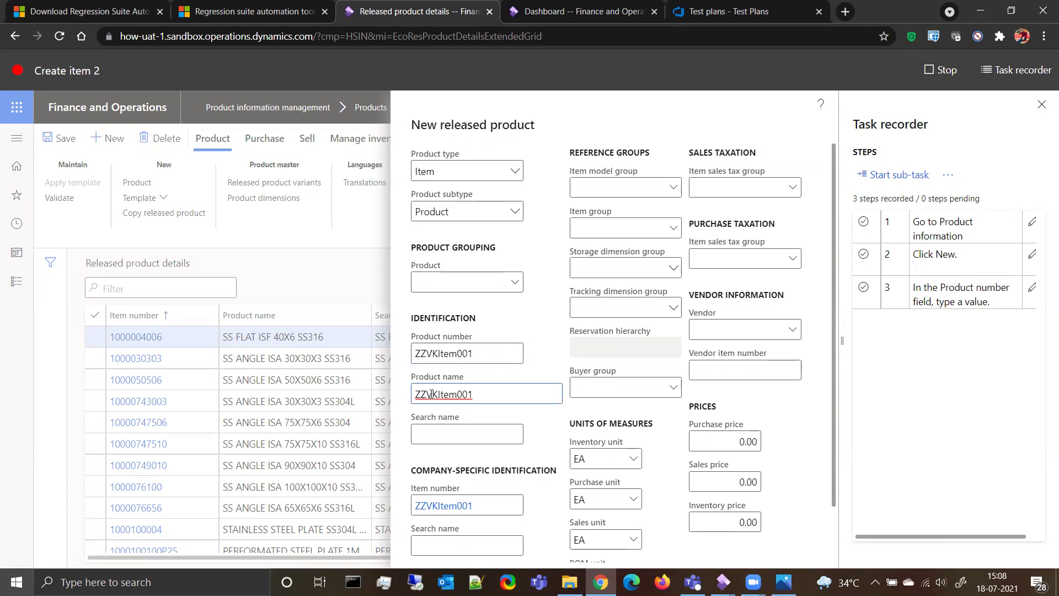
pyautogui.press('Tab')
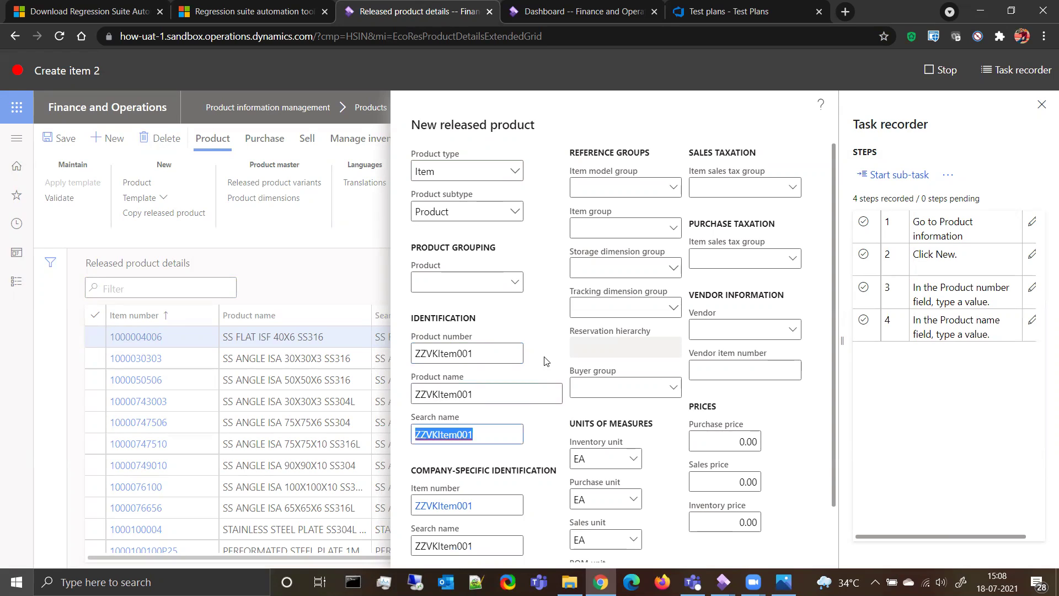
# Record a Task recorder copy step for the Item number field of the new released product
pyautogui.scroll(-1, 545, 363)
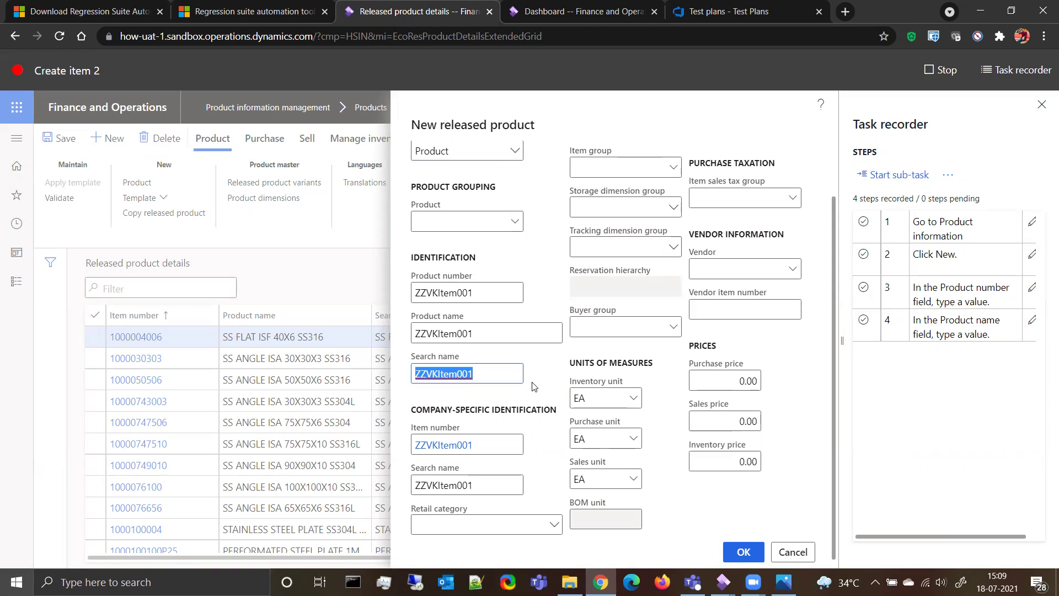
pyautogui.rightClick(517, 447)
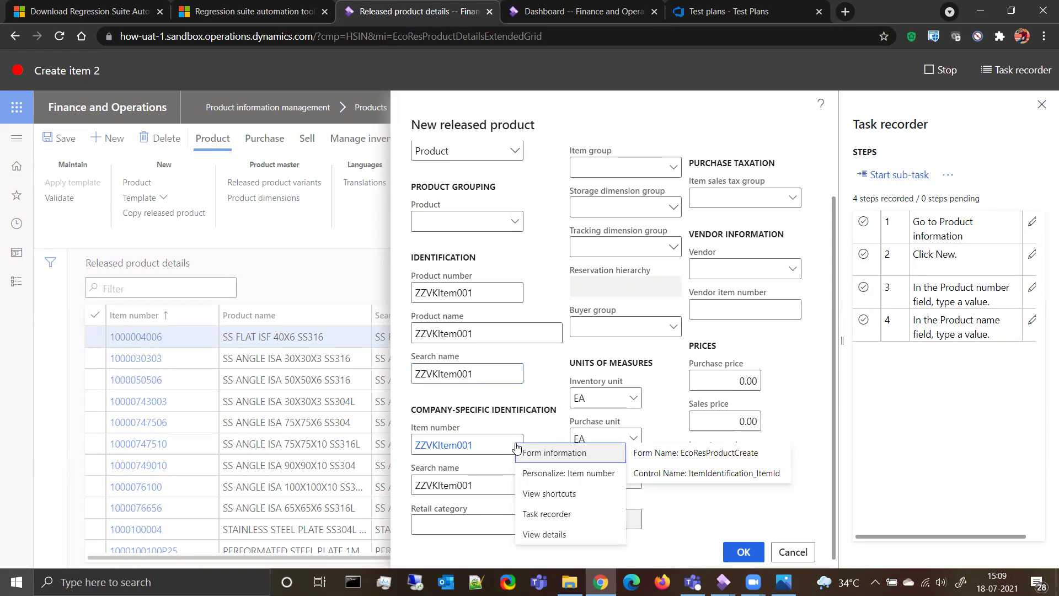
pyautogui.moveTo(584, 512)
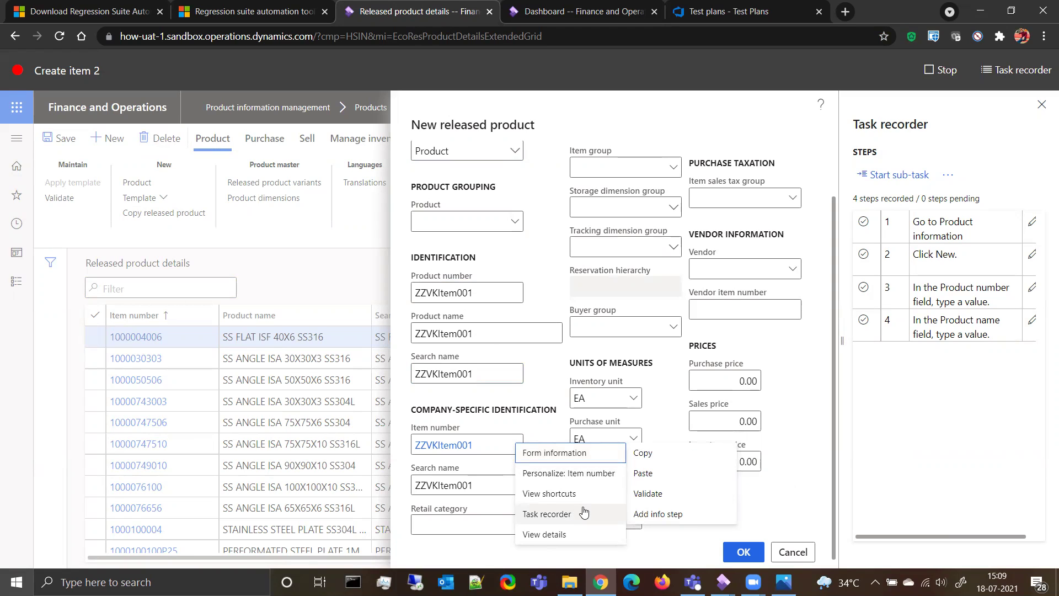
pyautogui.click(684, 456)
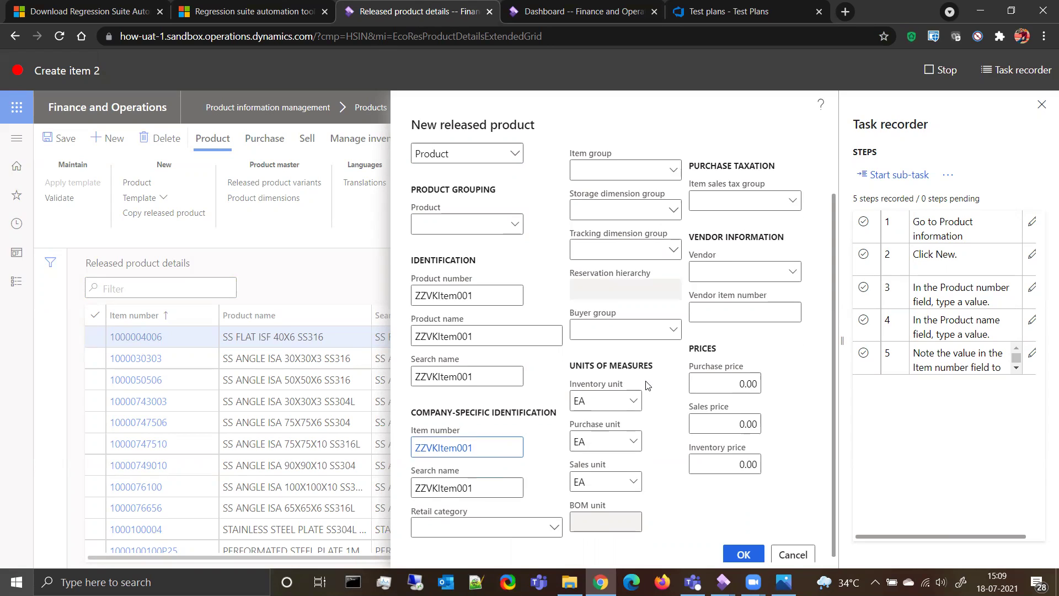
# Set the item model group to ACTUAL and the item group to FG (Finished Goods)
pyautogui.scroll(2, 646, 381)
pyautogui.click(670, 191)
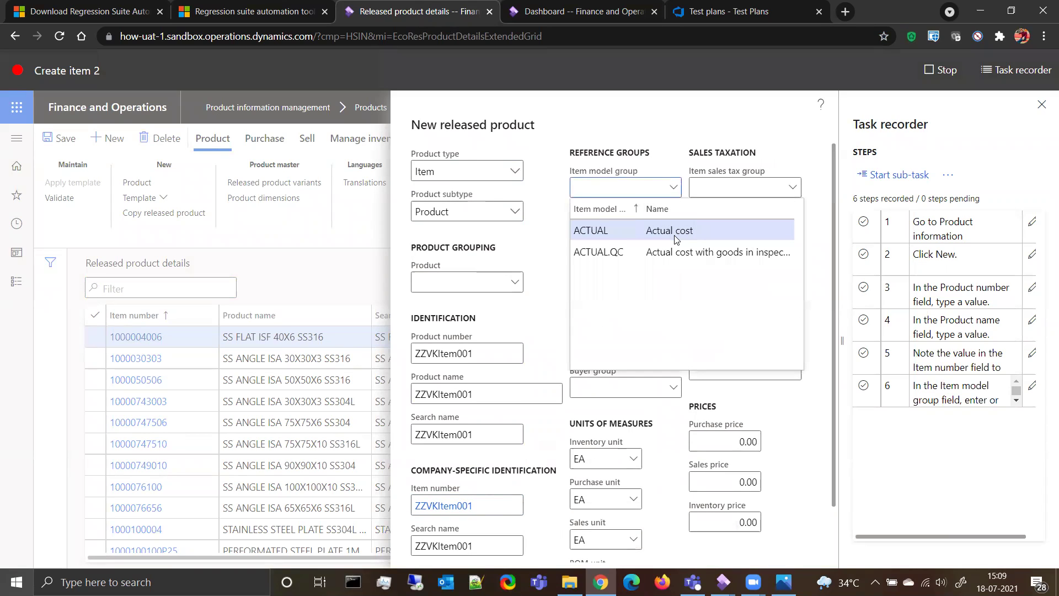
pyautogui.click(675, 239)
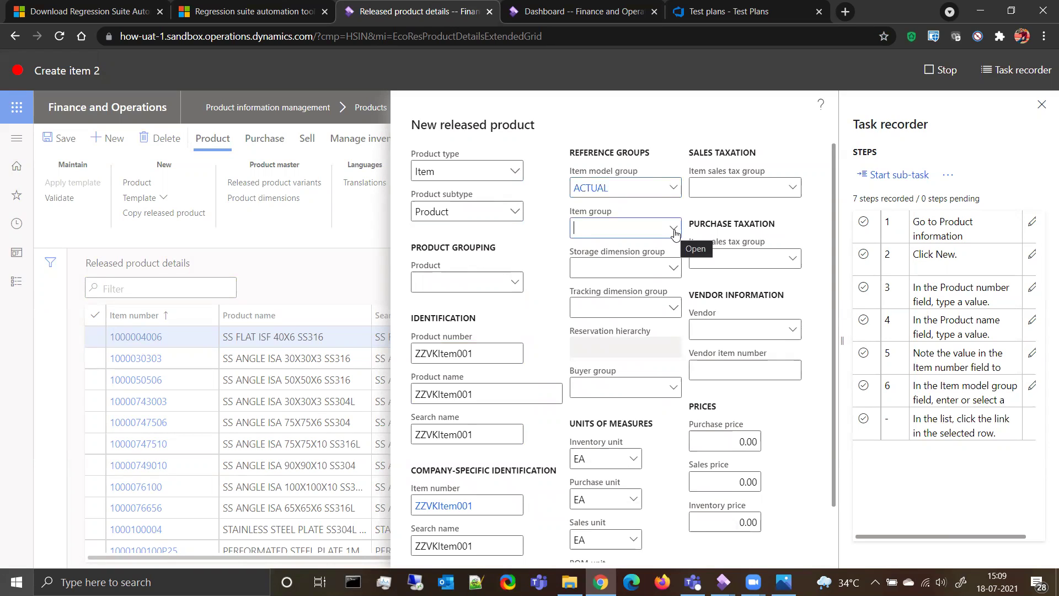
pyautogui.click(674, 228)
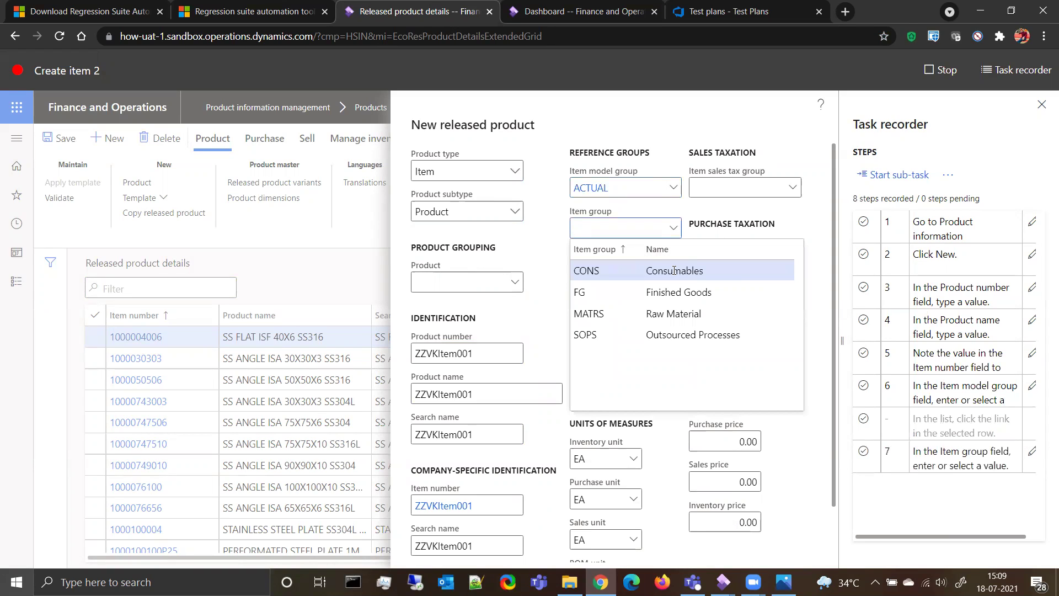
pyautogui.click(666, 294)
pyautogui.click(666, 294)
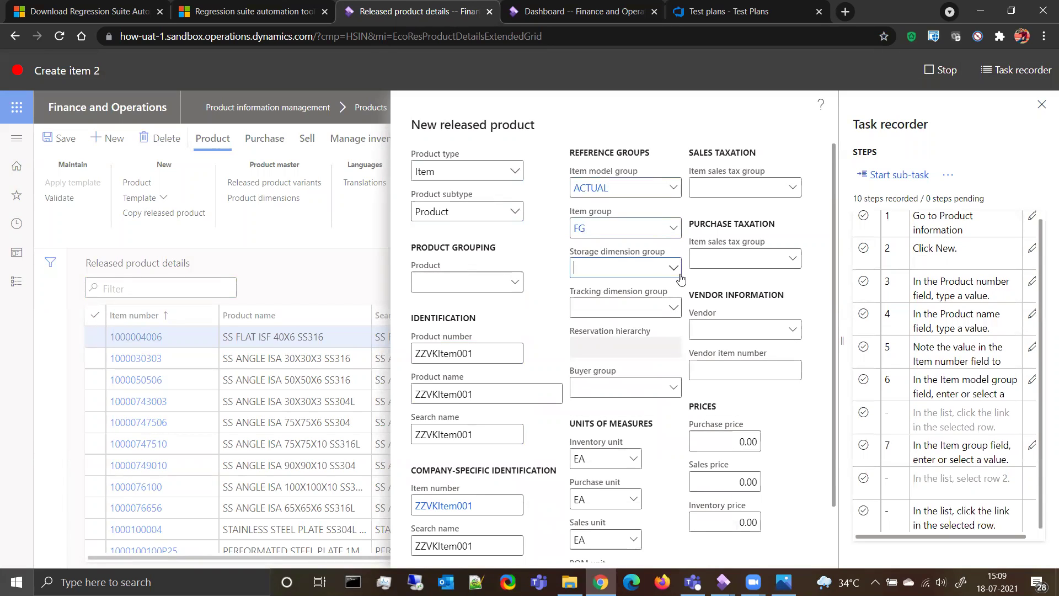
# Set the storage dimension group to nw and the tracking dimension group to None
pyautogui.click(674, 268)
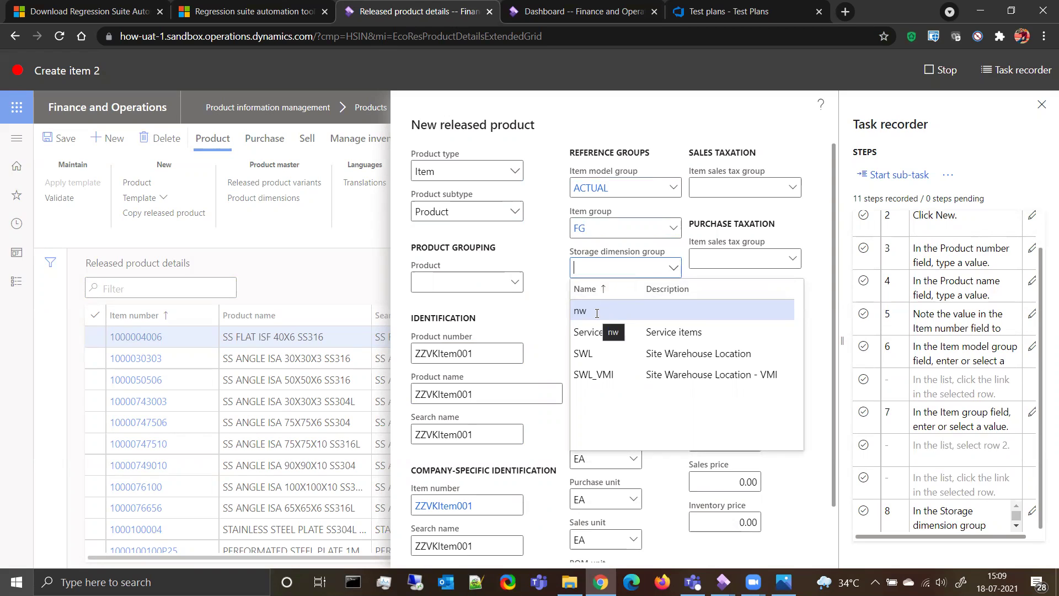
pyautogui.click(596, 311)
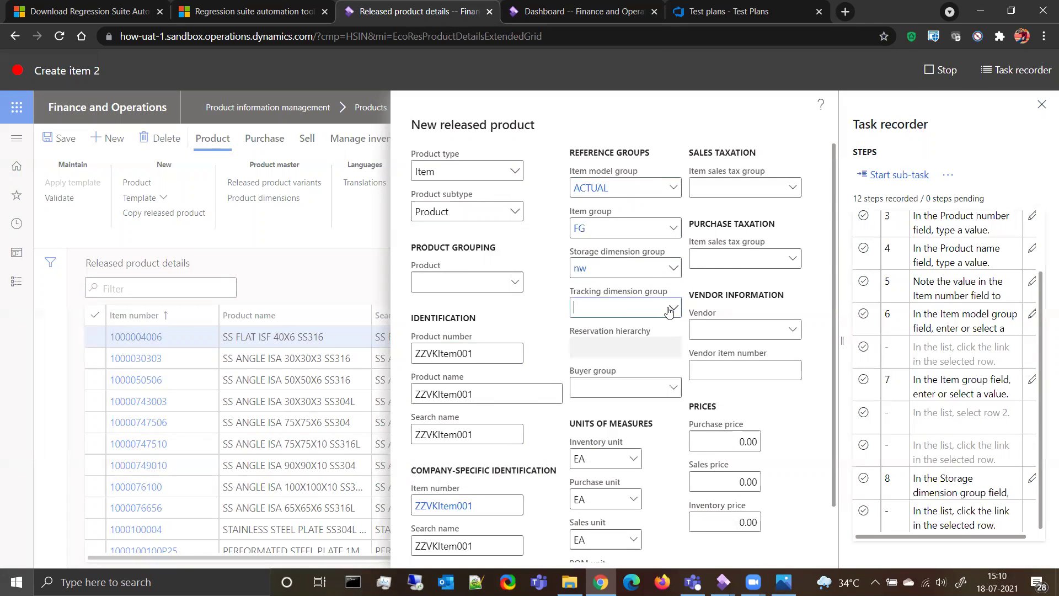
pyautogui.click(671, 308)
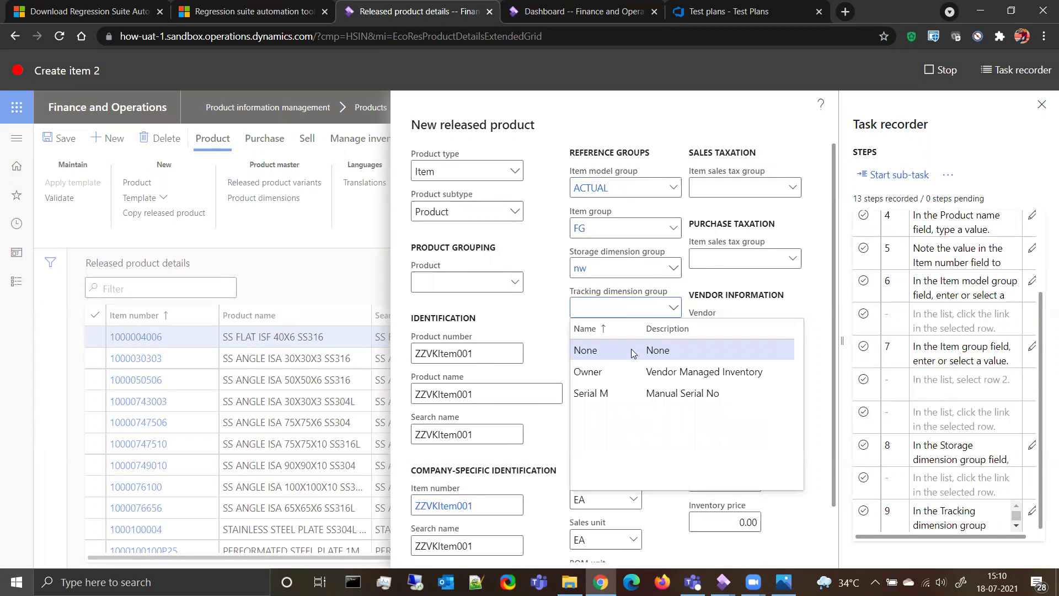
pyautogui.click(632, 353)
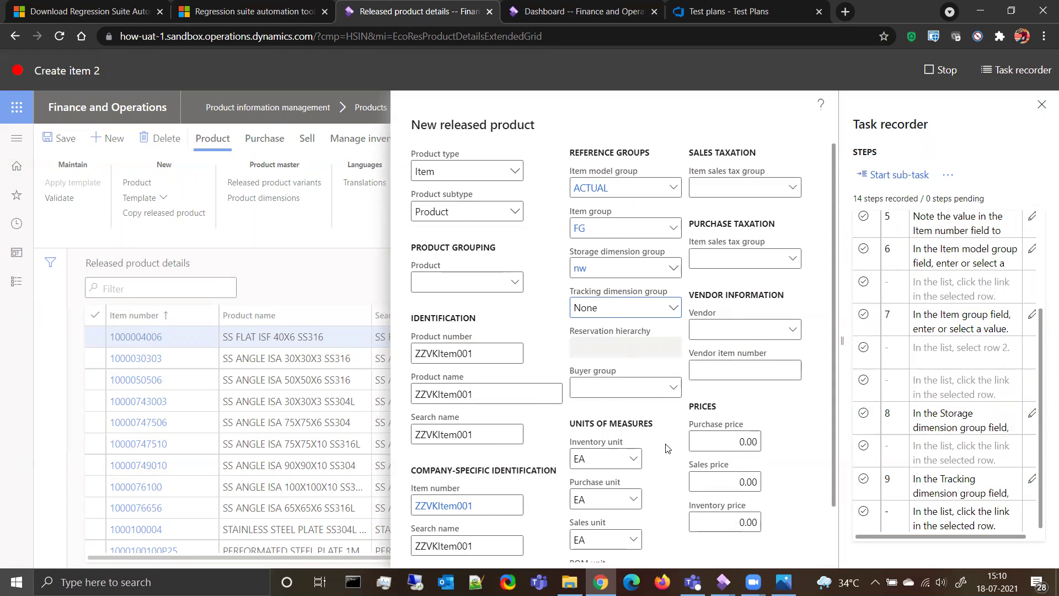
# Set the purchase price to 125 and the sales price to 140, then create and validate the released product
pyautogui.scroll(-1, 668, 406)
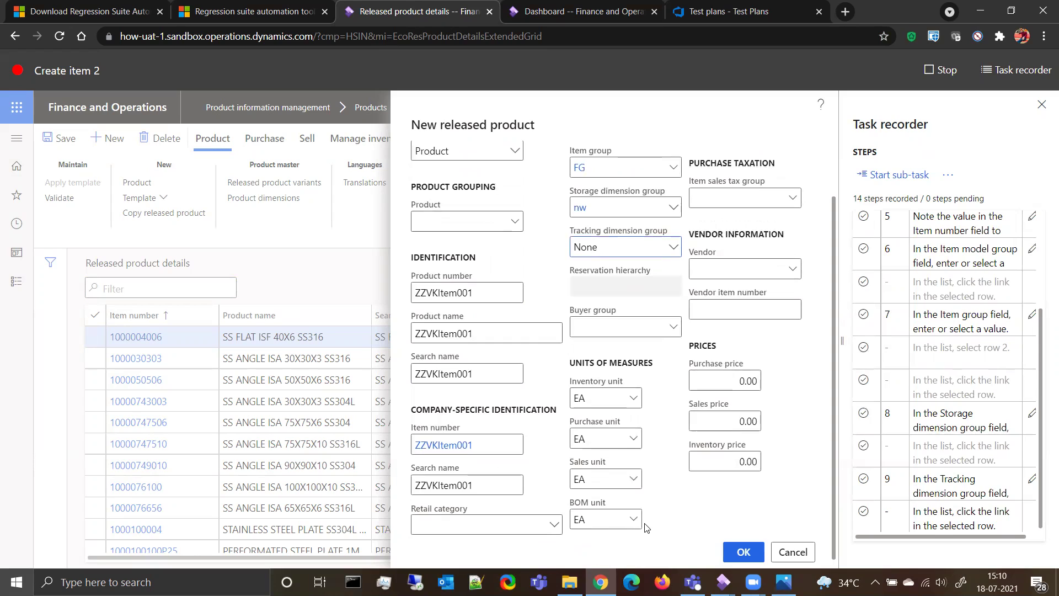
pyautogui.click(712, 382)
pyautogui.write('125')
pyautogui.press('Tab')
pyautogui.write('140')
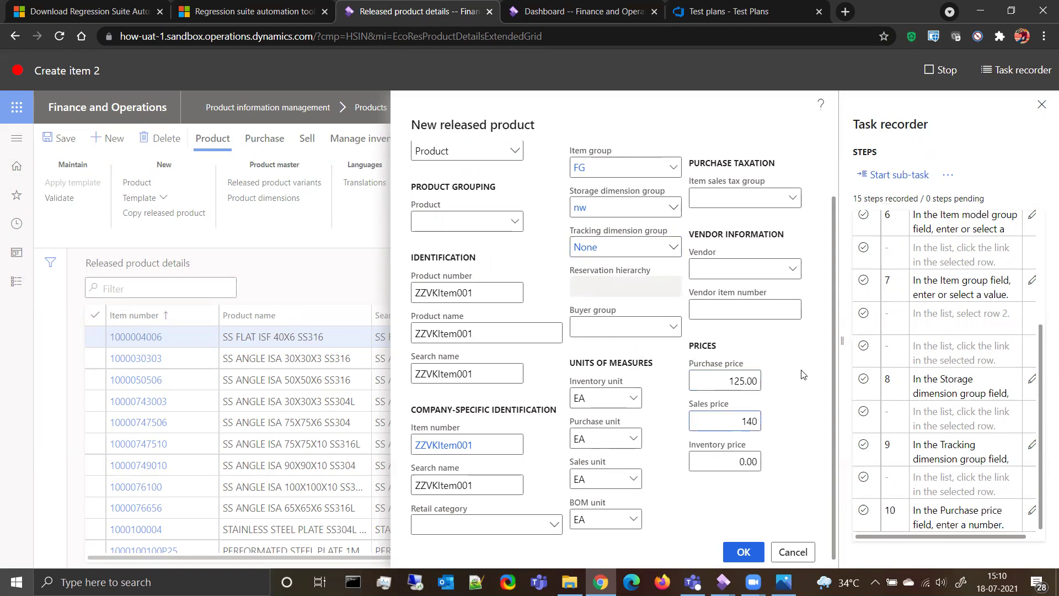
pyautogui.press('Tab')
pyautogui.click(745, 552)
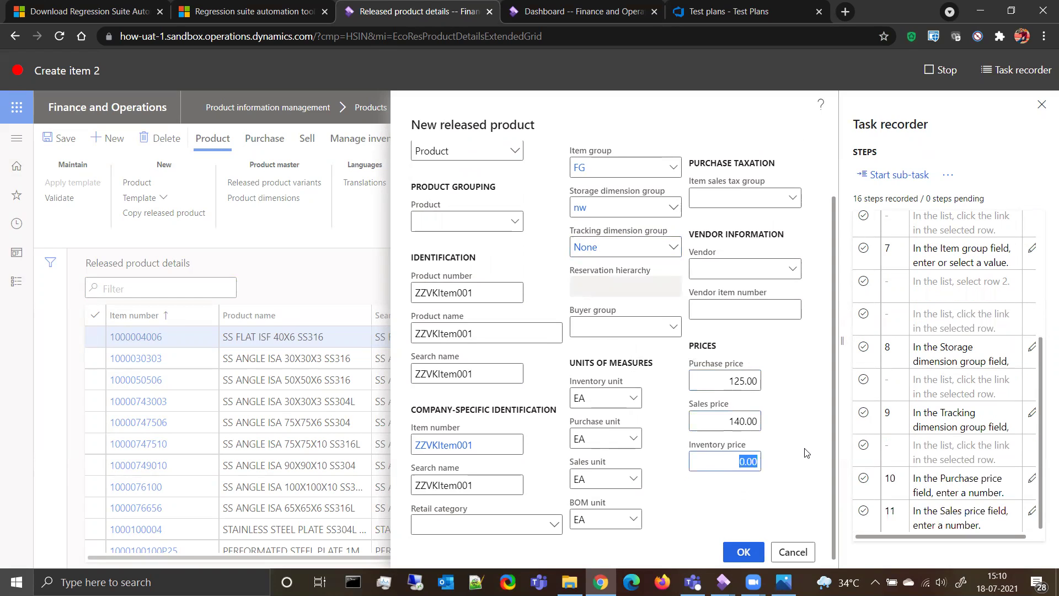
pyautogui.scroll(-1, 806, 454)
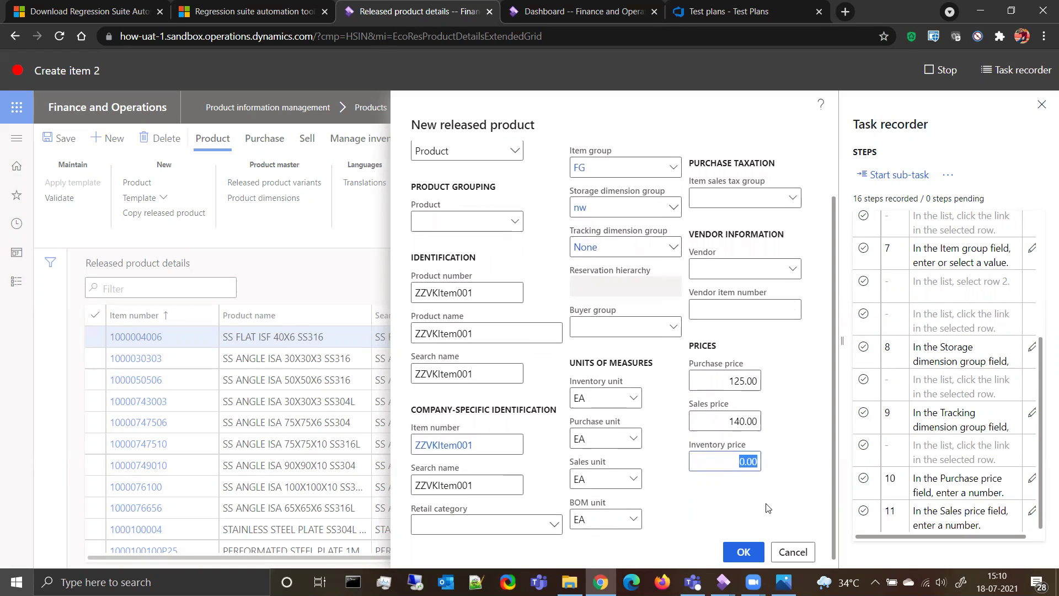
pyautogui.click(745, 553)
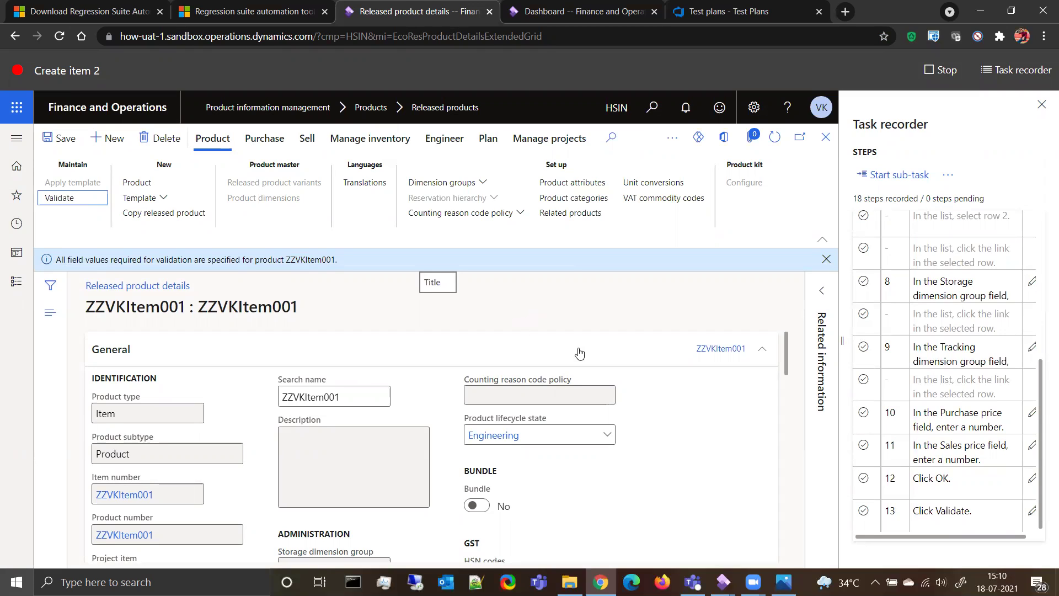
# Stop the recording and save it to the Desktop as a developer recording named "Create item 2" in XML format
pyautogui.click(942, 71)
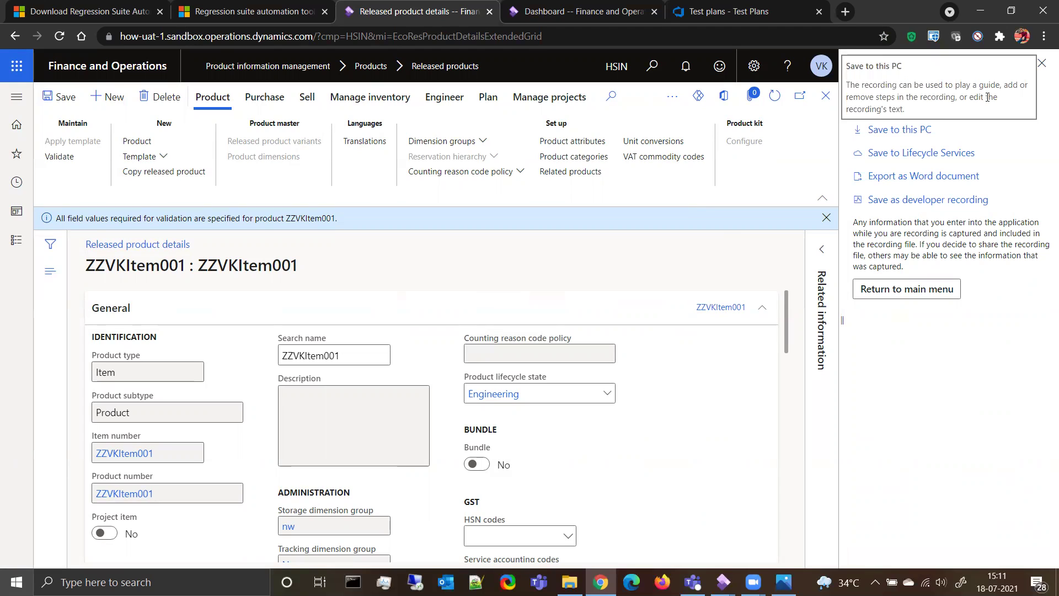
pyautogui.click(915, 202)
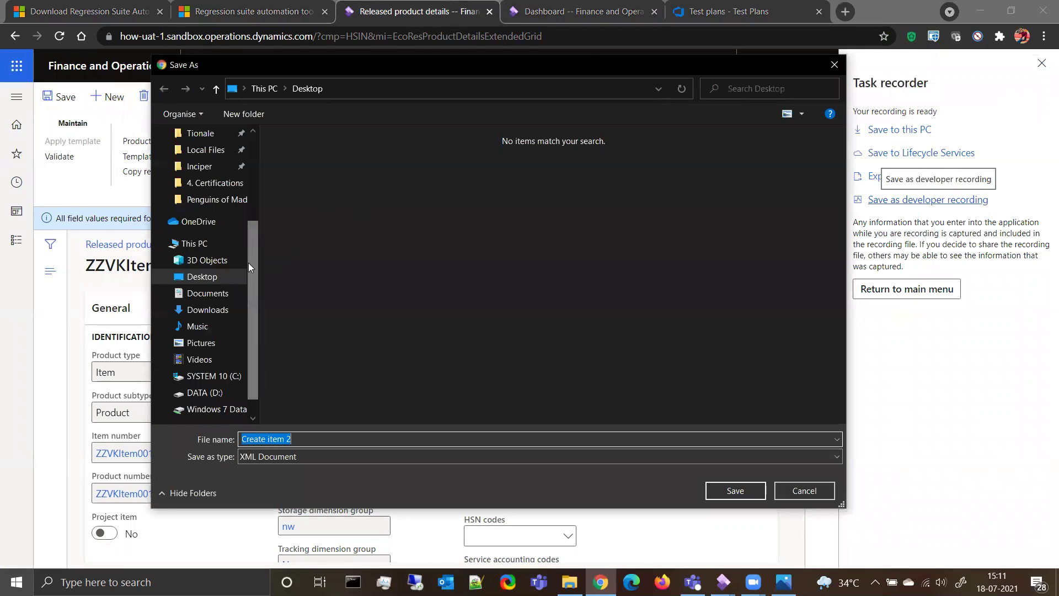
pyautogui.click(226, 277)
pyautogui.click(312, 437)
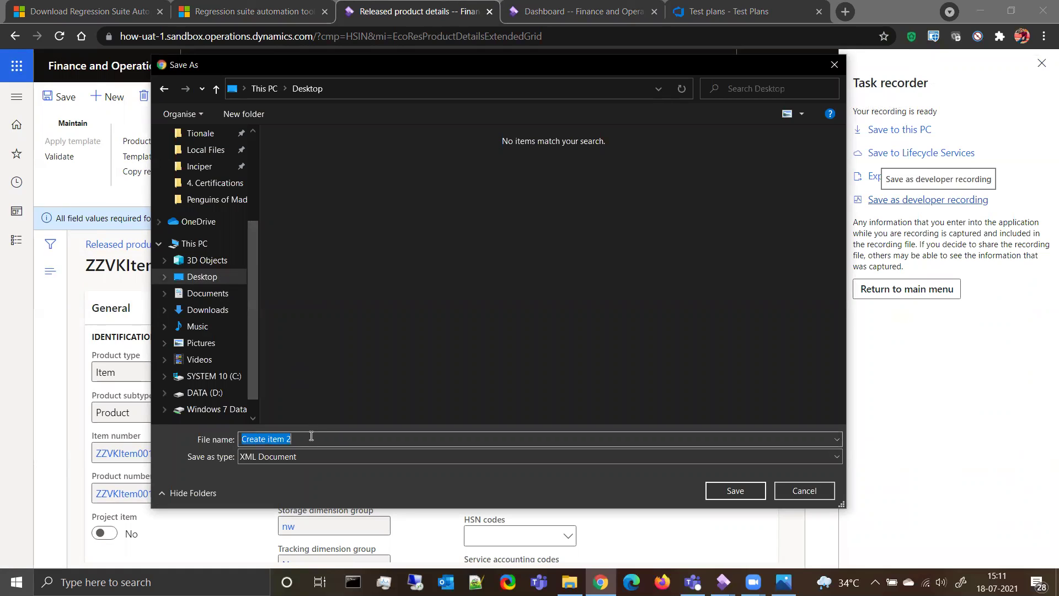
pyautogui.click(312, 437)
pyautogui.click(733, 491)
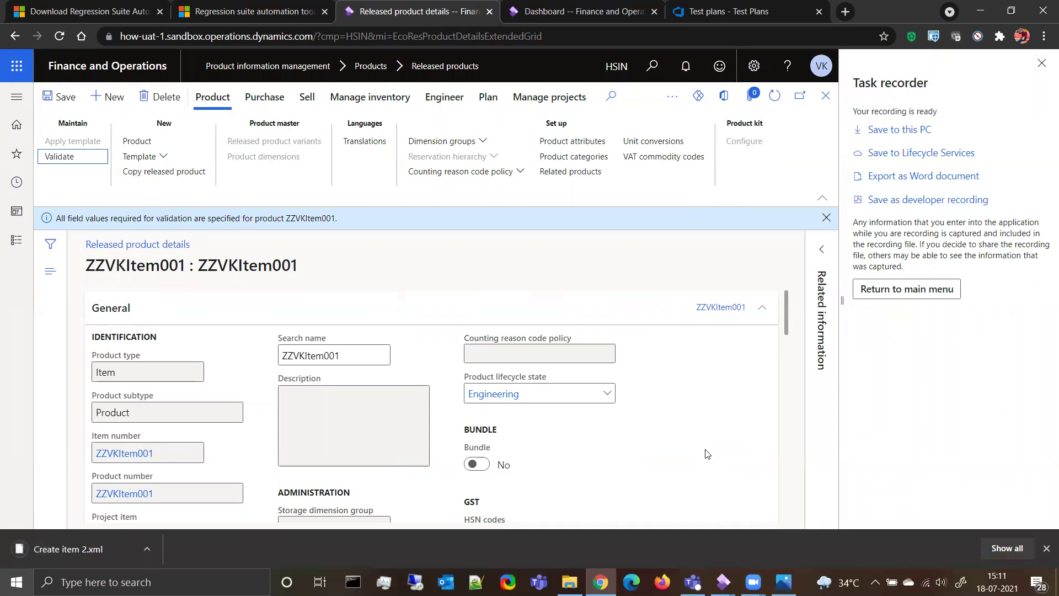
# Return the Task recorder to its main menu and close the released product page to get back to the dashboard
pyautogui.click(908, 292)
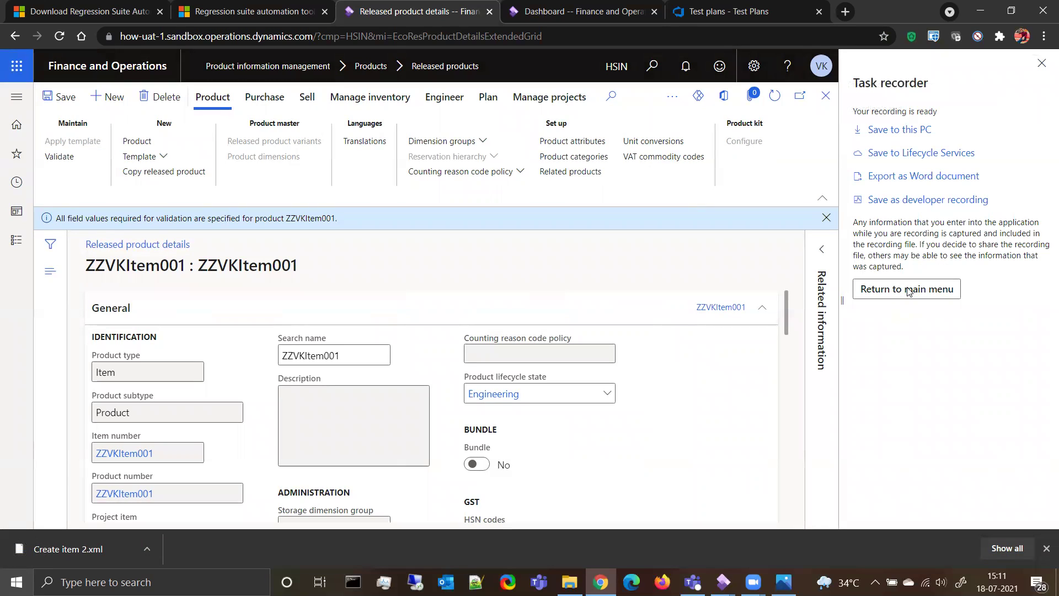
pyautogui.click(826, 216)
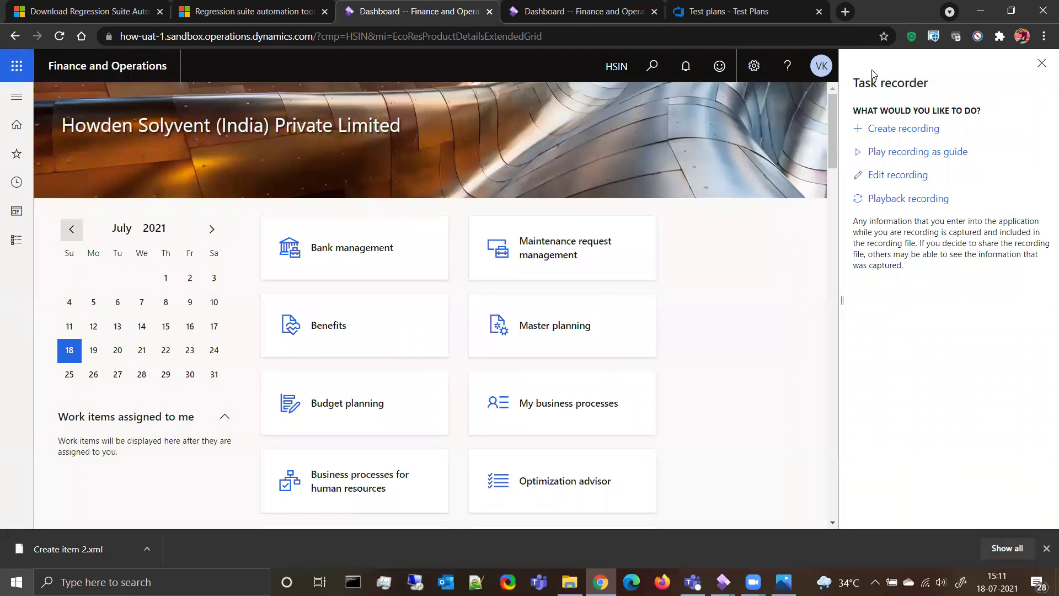
# Create and start a new task recording named "Create vendor 2", and dismiss the finished download notice
pyautogui.click(888, 129)
pyautogui.click(903, 204)
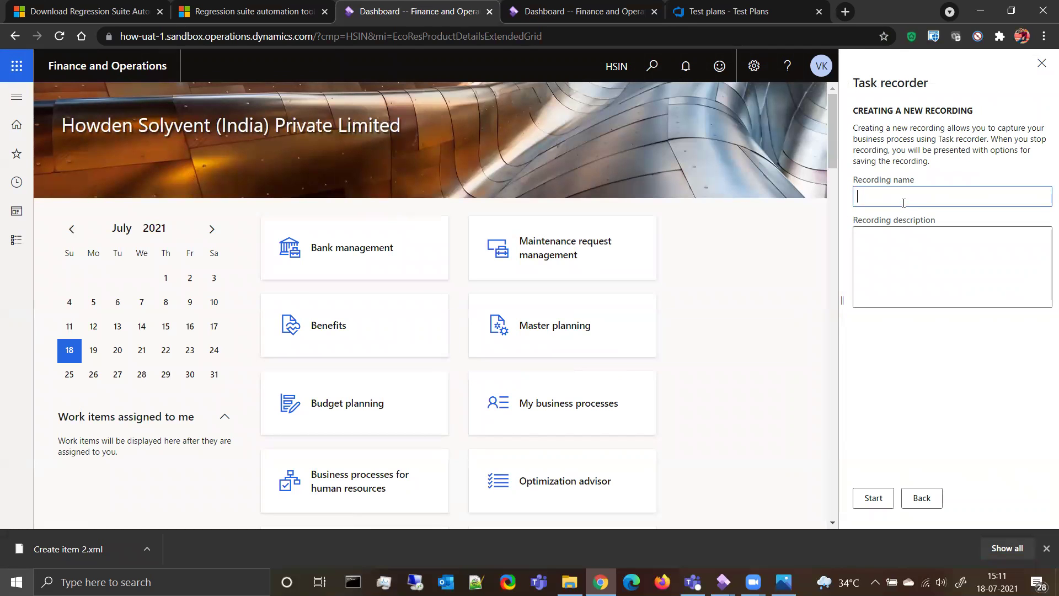
pyautogui.write('Cretae')
pyautogui.write(' Ve')
pyautogui.write('vendor 2')
pyautogui.click(872, 498)
pyautogui.click(1046, 549)
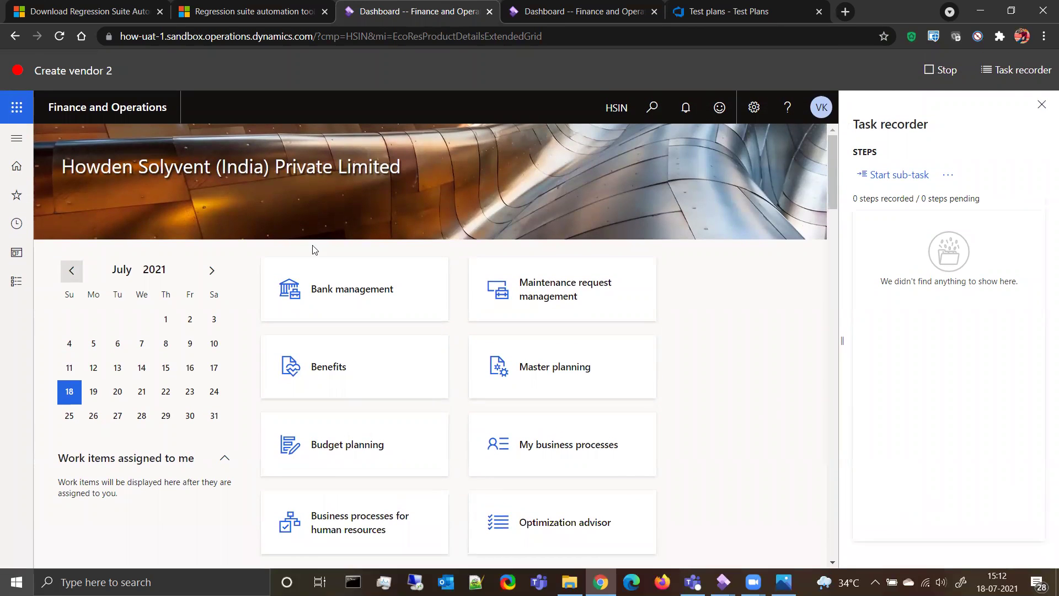
# Open the All vendors list in Accounts payable and start a new vendor record
pyautogui.click(16, 142)
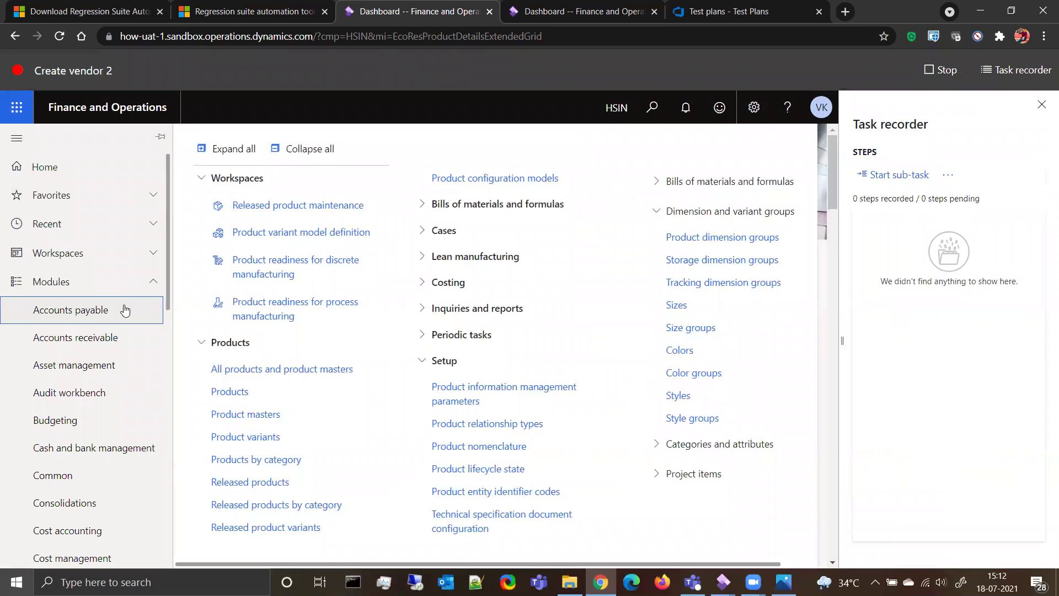
pyautogui.click(125, 311)
pyautogui.click(203, 263)
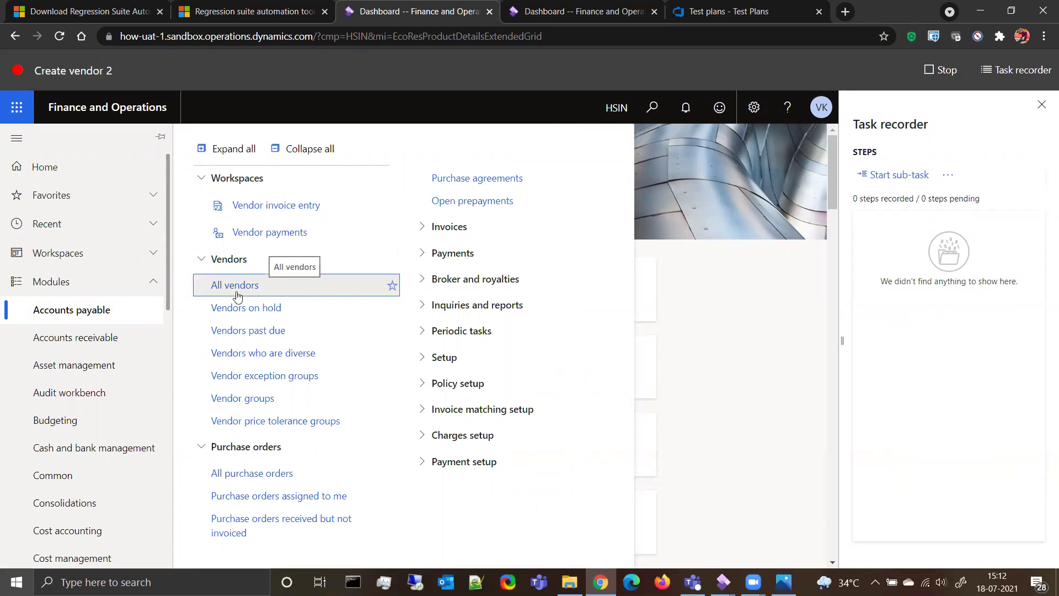
pyautogui.click(237, 285)
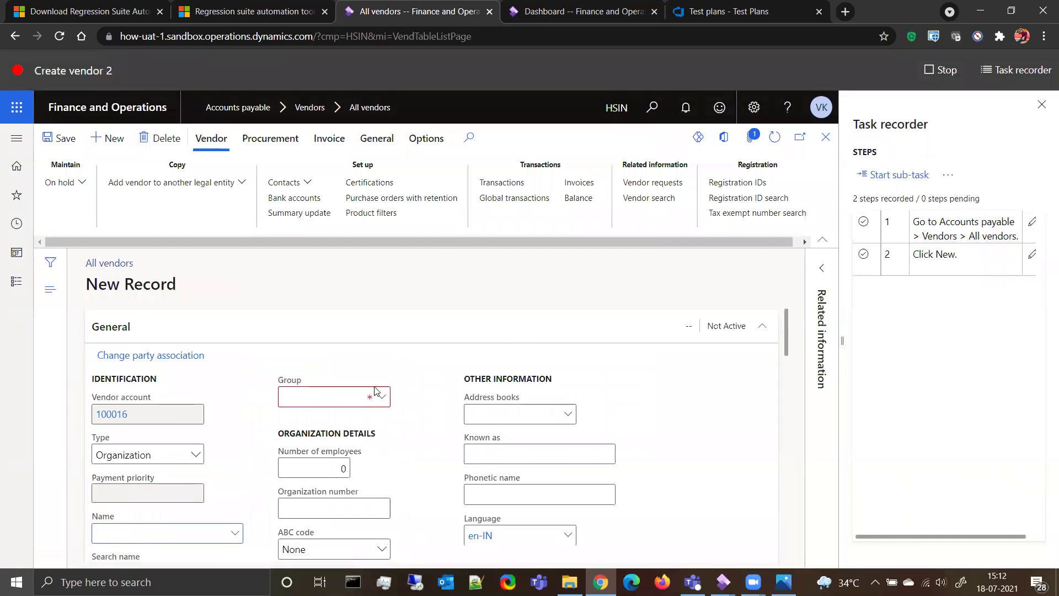
# Record a Task recorder copy of the Vendor account field's value on the new vendor record
pyautogui.scroll(-1, 217, 443)
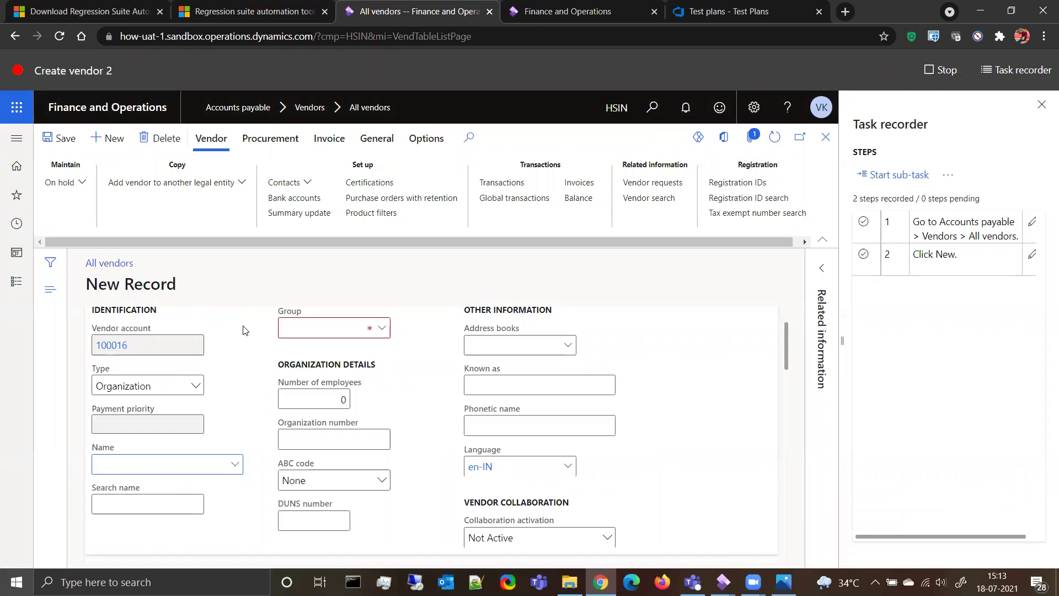
pyautogui.rightClick(179, 350)
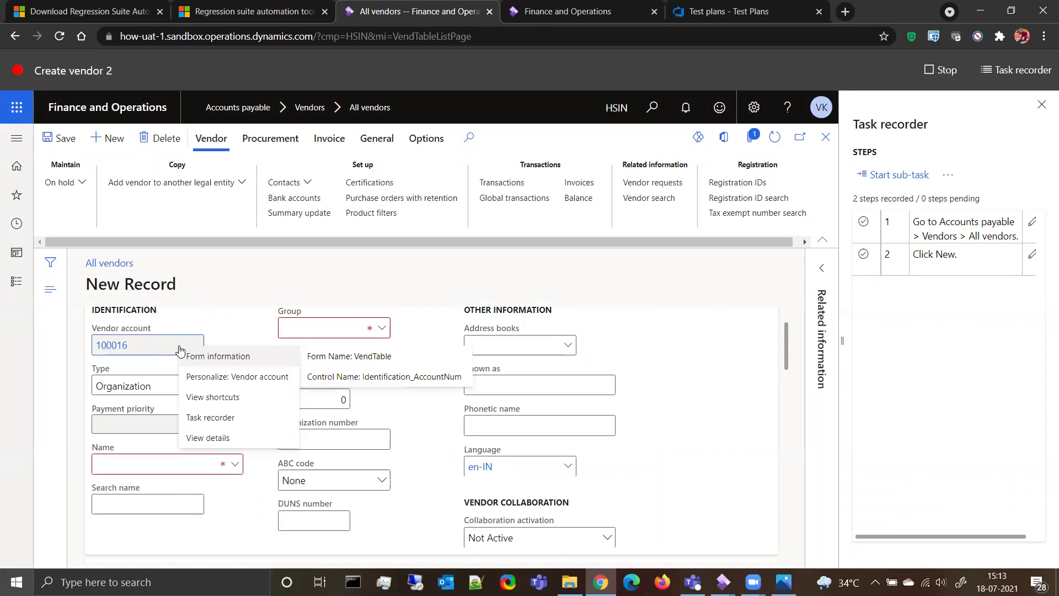
pyautogui.moveTo(260, 422)
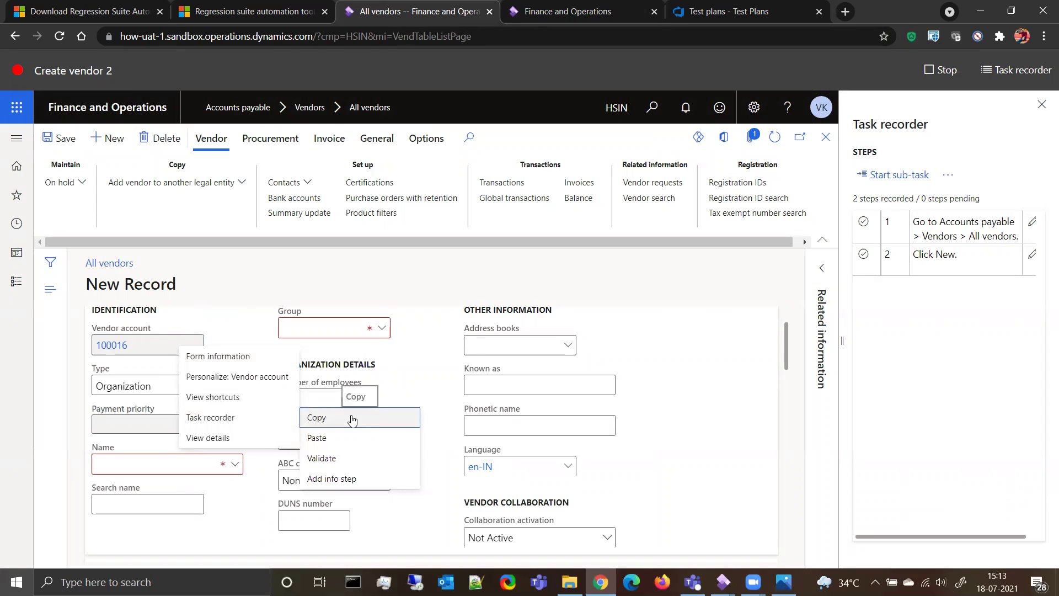
pyautogui.click(352, 421)
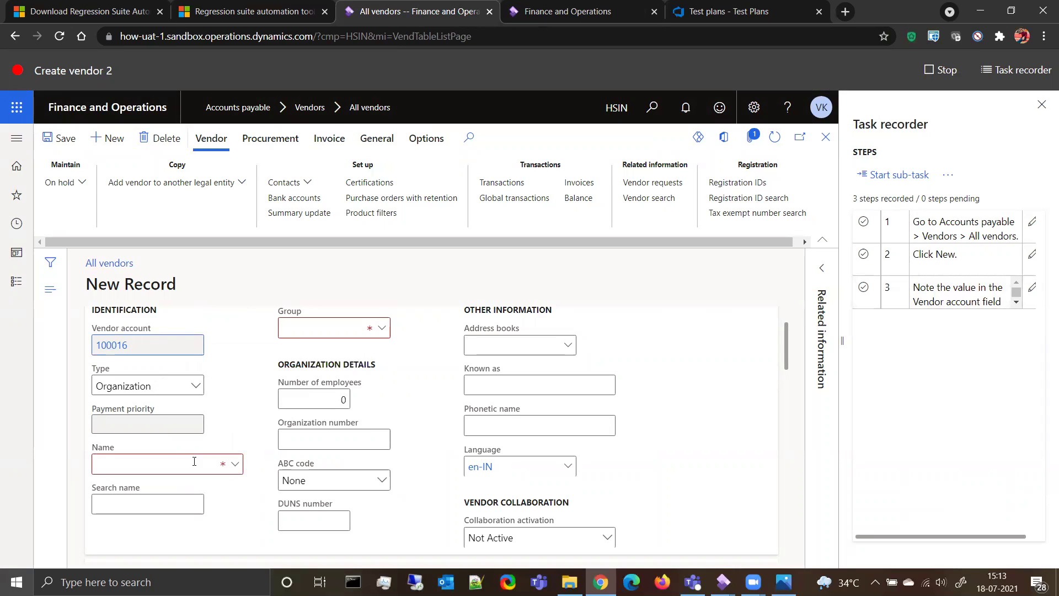
# Name the vendor ZZVVvendor1 and set its group to DOM
pyautogui.click(179, 469)
pyautogui.write('ZZVVvendor1')
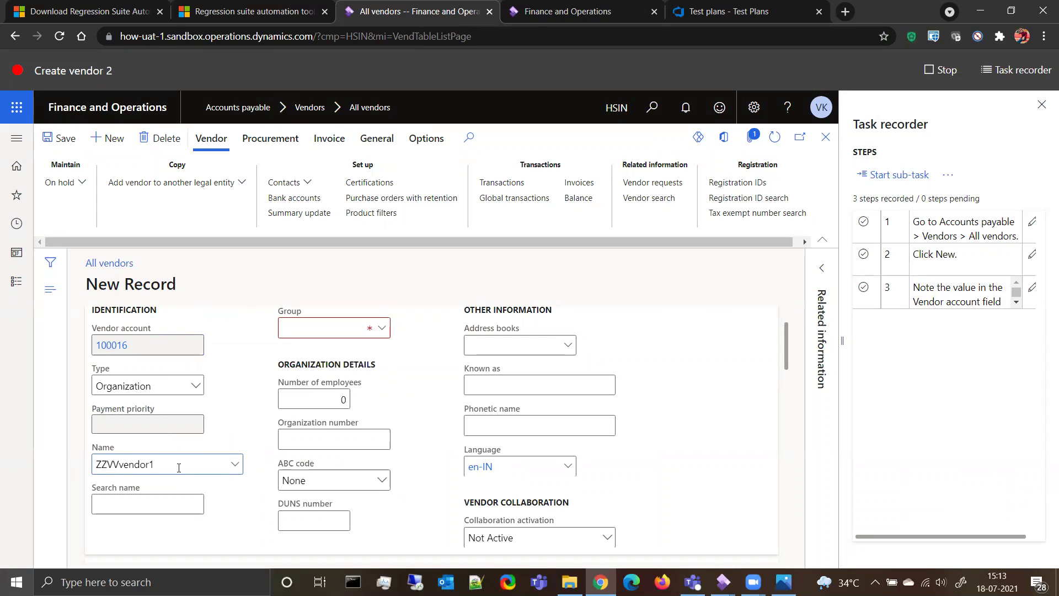
pyautogui.moveTo(185, 467); pyautogui.dragTo(69, 480)
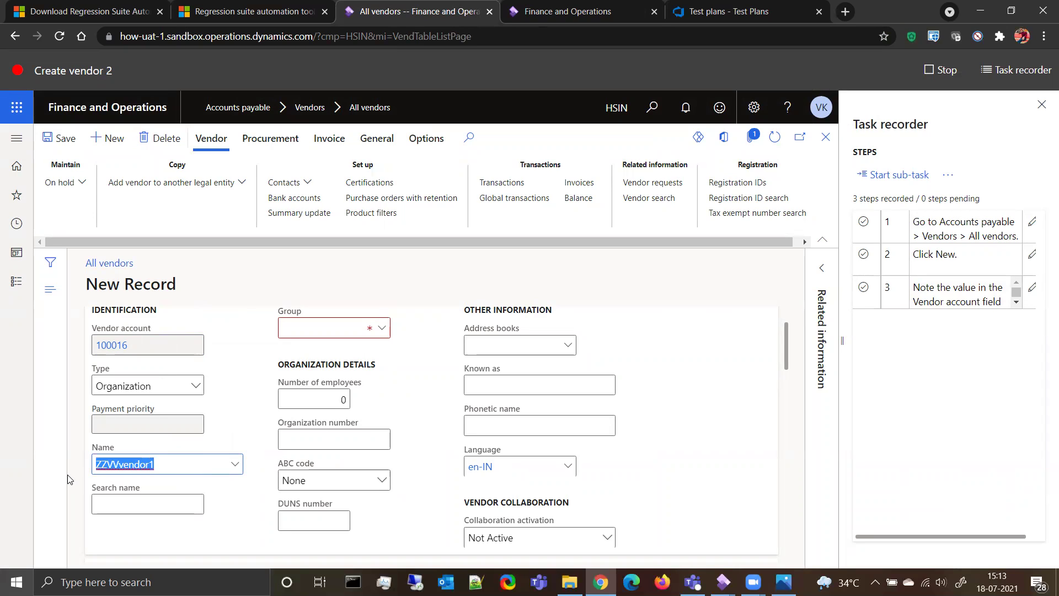
pyautogui.press('Tab')
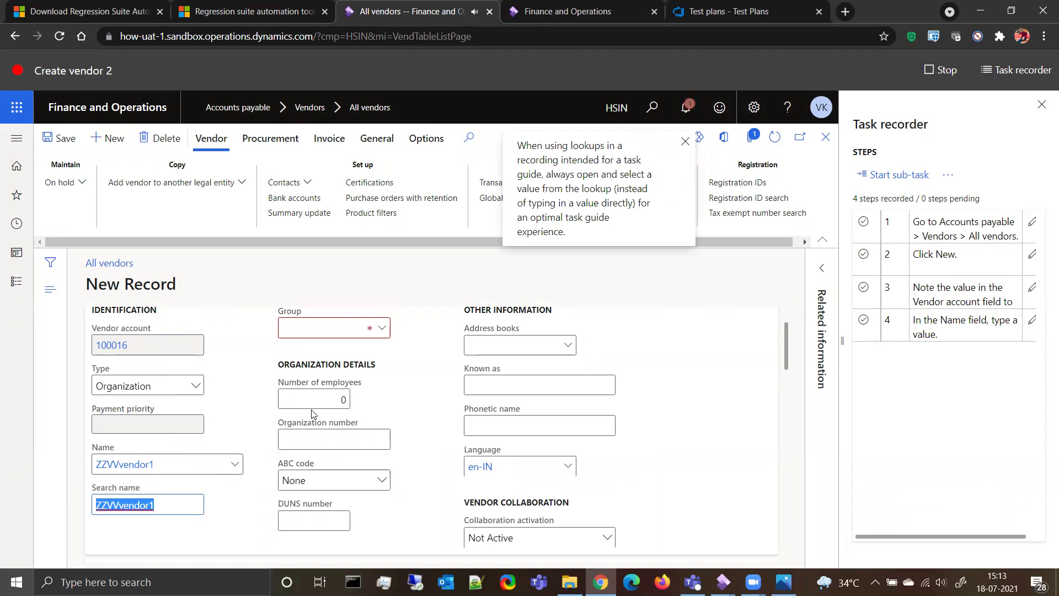
pyautogui.click(347, 333)
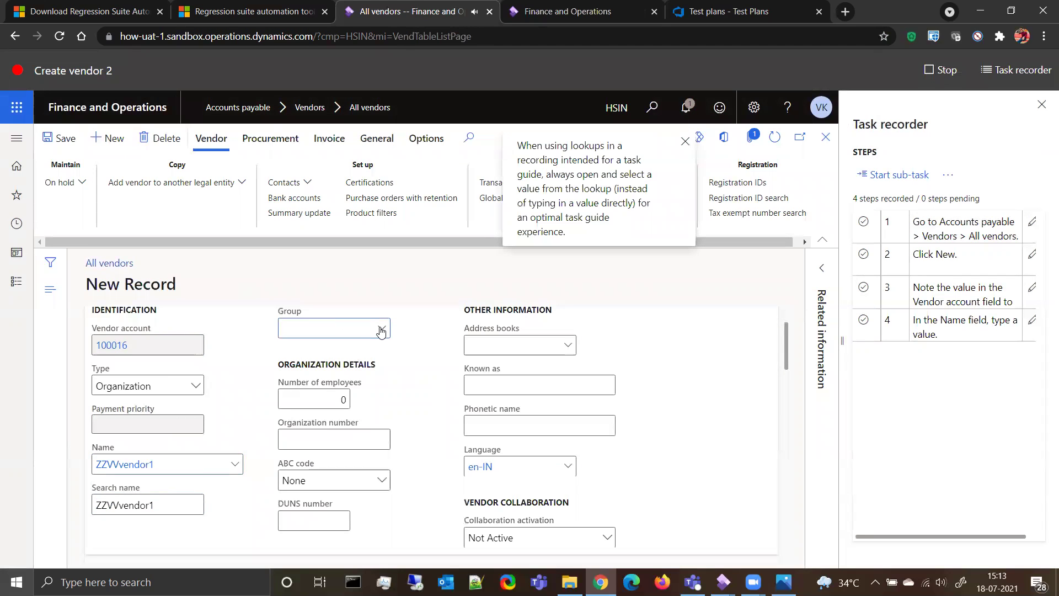
pyautogui.click(381, 330)
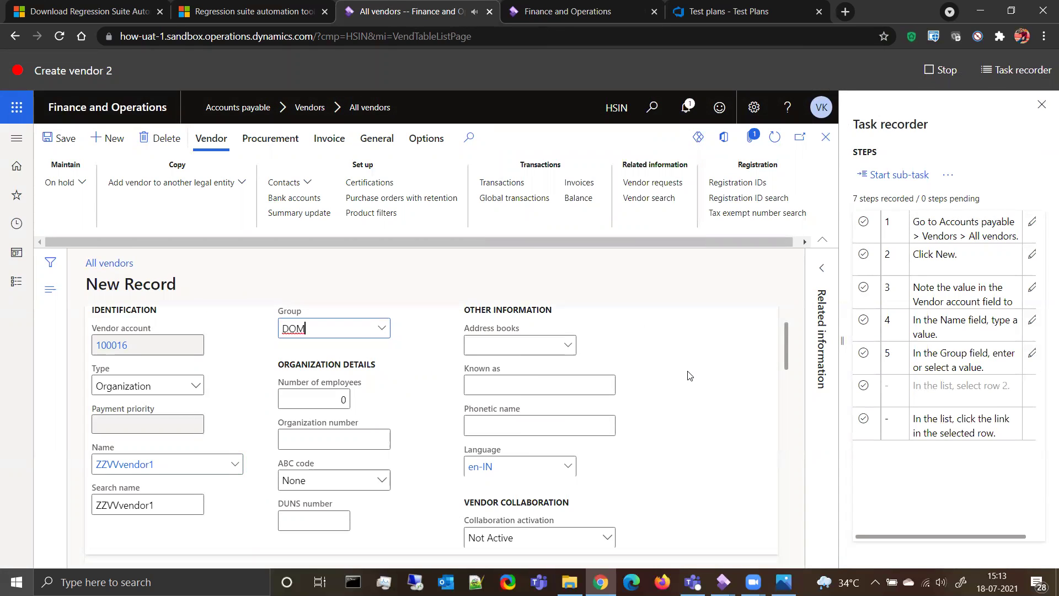
# Expand the vendor's Addresses section, try to add an address, and dismiss the error message
pyautogui.scroll(-5, 687, 373)
pyautogui.scroll(-1, 365, 449)
pyautogui.scroll(5, 366, 449)
pyautogui.click(181, 512)
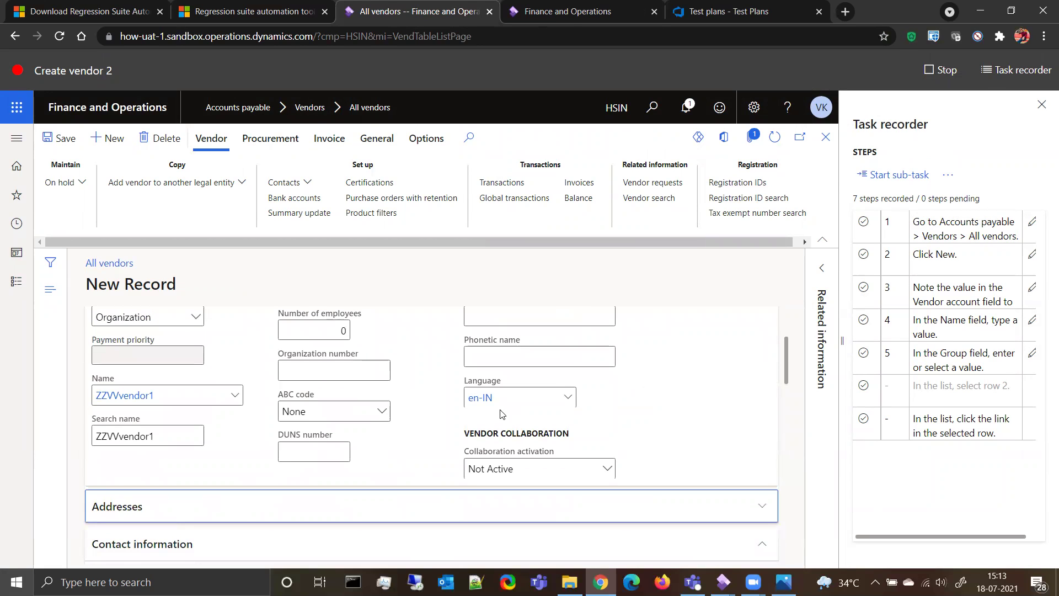
pyautogui.scroll(-3, 700, 392)
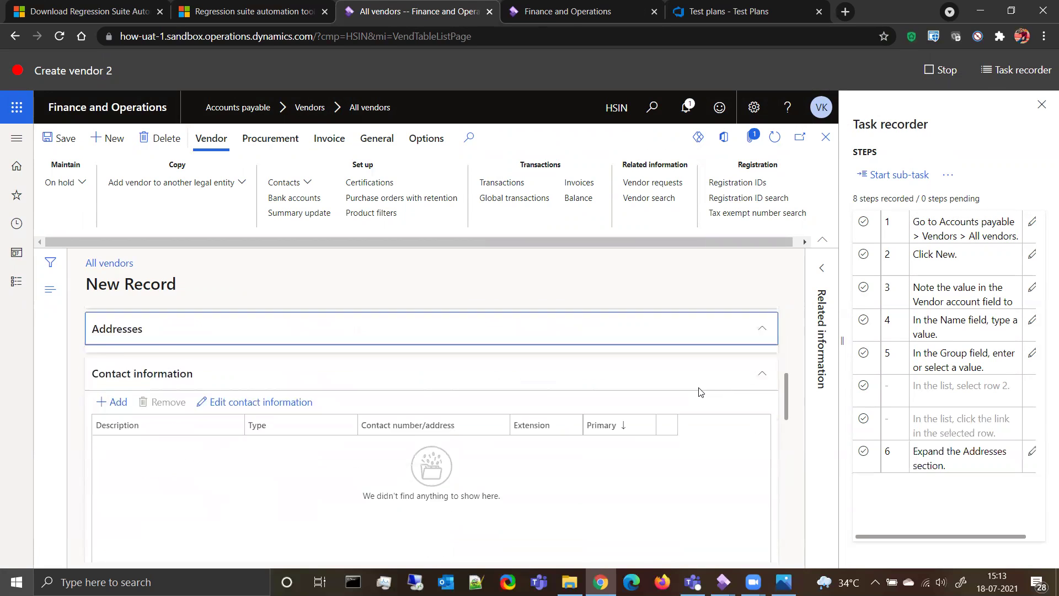
pyautogui.click(103, 377)
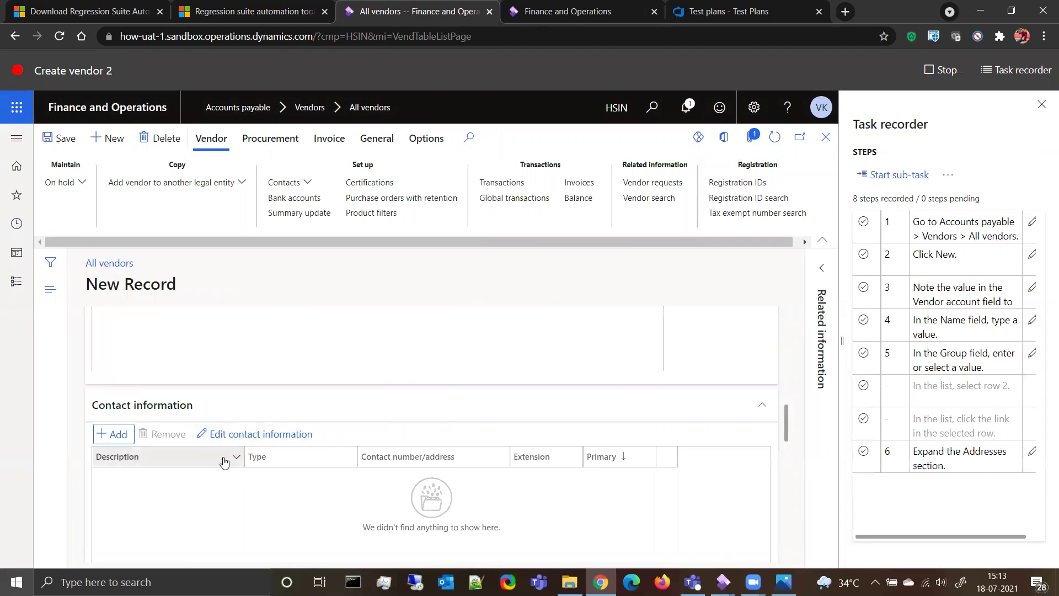
pyautogui.scroll(5, 288, 414)
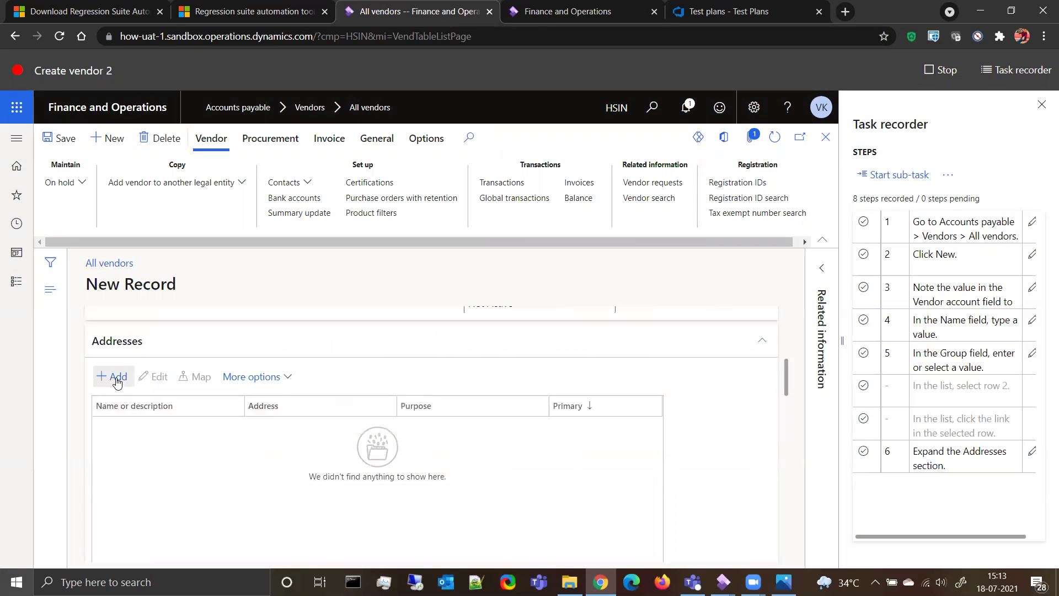
pyautogui.click(116, 380)
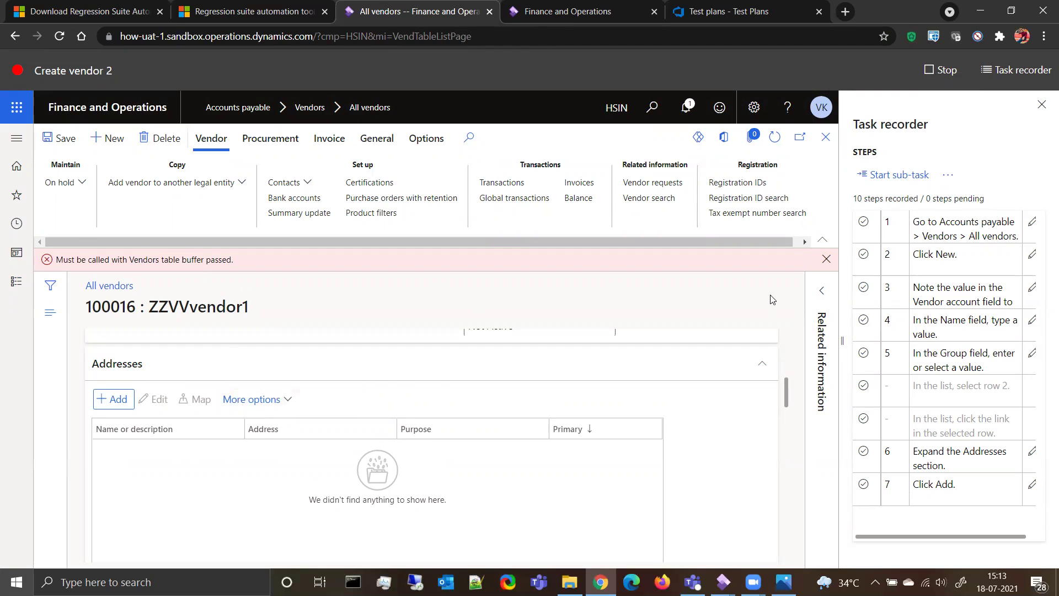
pyautogui.click(825, 259)
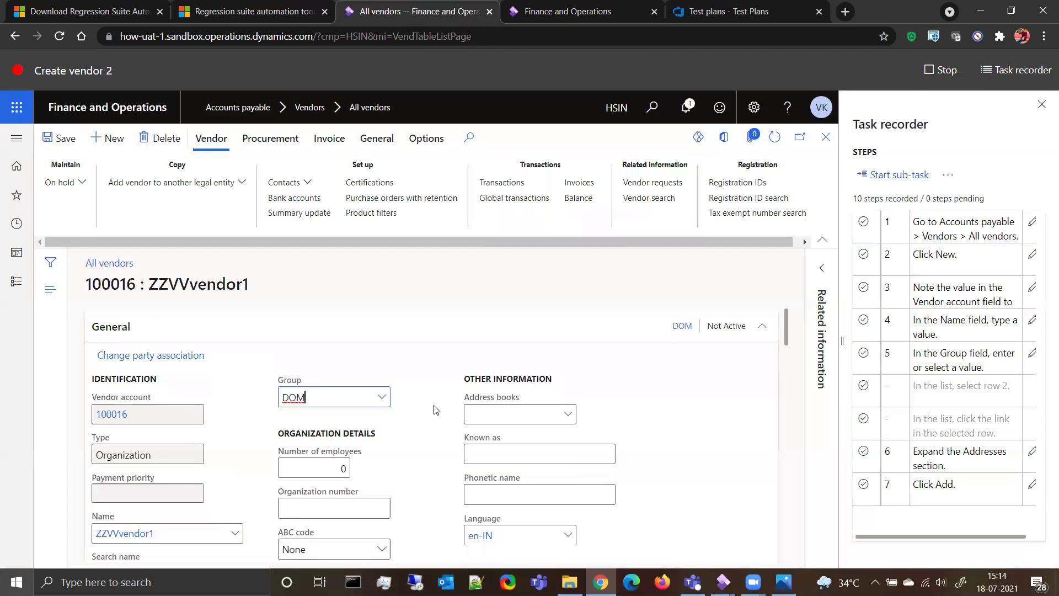
# Add a new vendor address described as "Address" and choose the third ZIP/postal code in the lookup
pyautogui.scroll(-5, 431, 411)
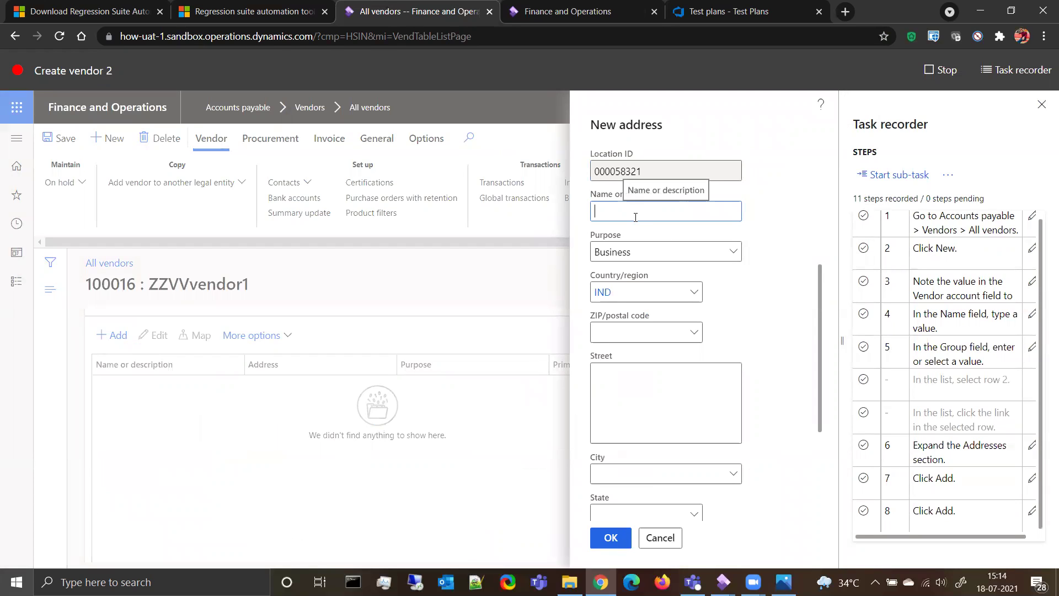
pyautogui.write('Adress')
pyautogui.click(610, 215)
pyautogui.write('d')
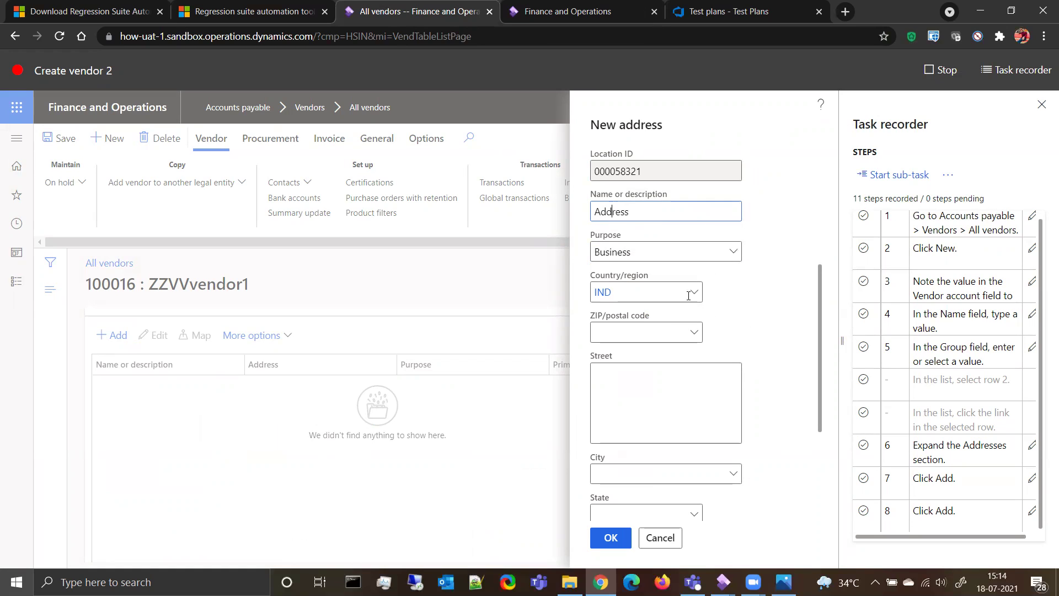
pyautogui.click(696, 333)
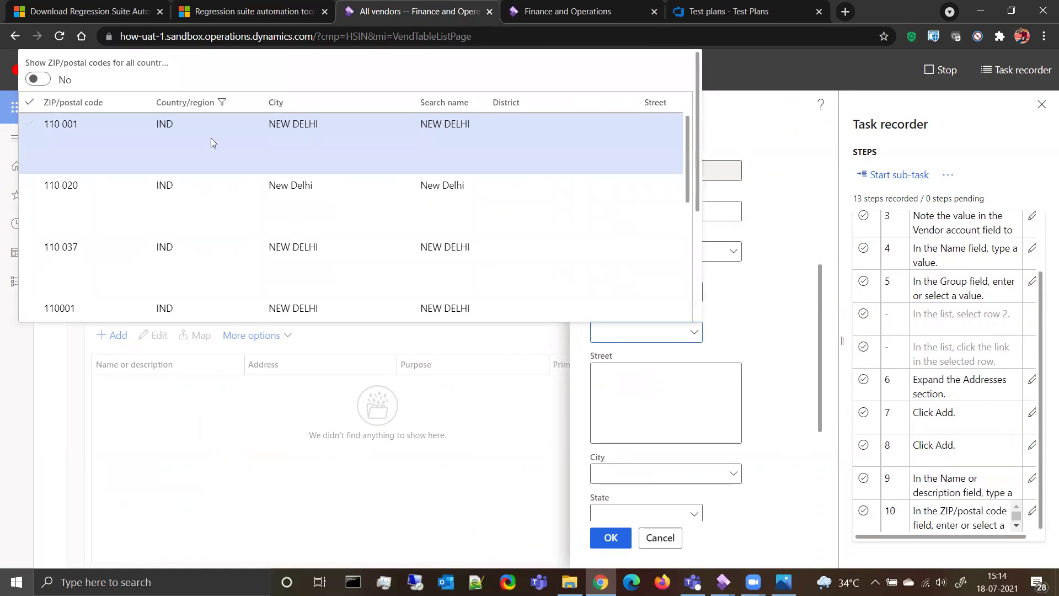
pyautogui.click(78, 248)
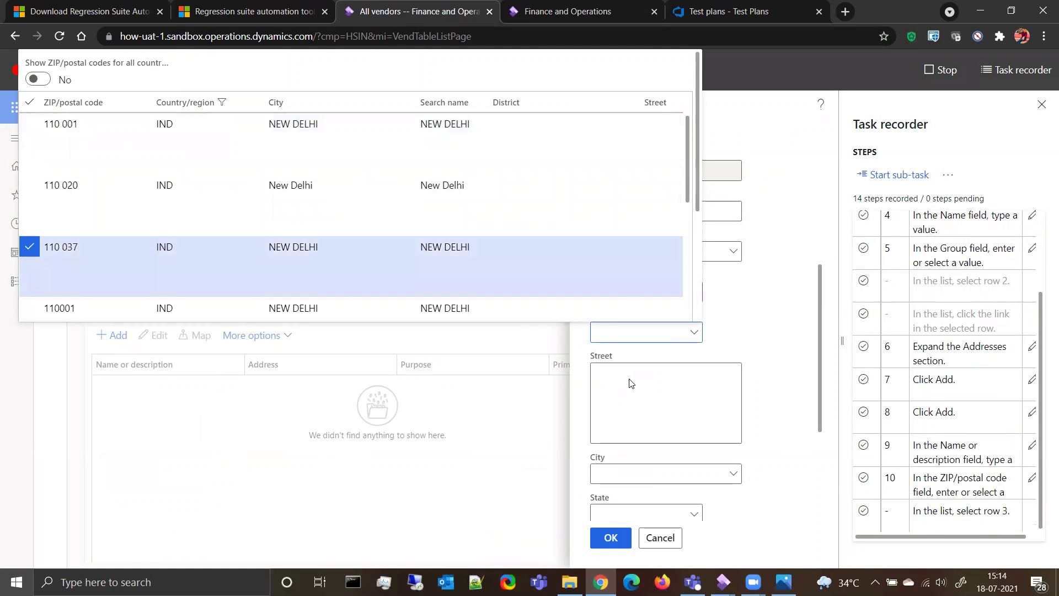
# Enter the vendor's street address and confirm the new address
pyautogui.click(630, 377)
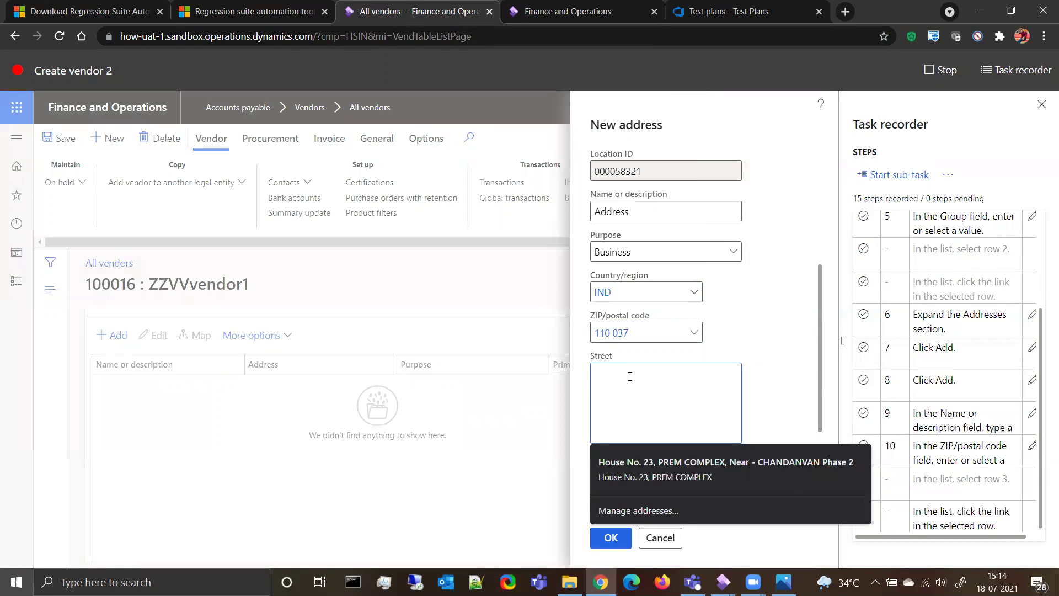
pyautogui.write('CP 33/47')
pyautogui.press('Tab')
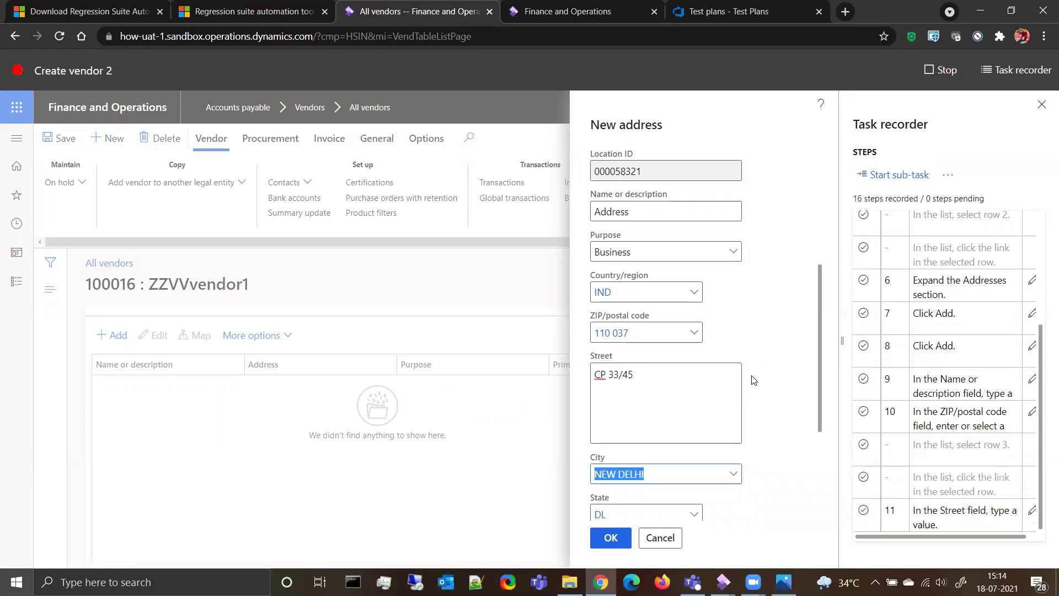
pyautogui.scroll(-1, 761, 399)
pyautogui.scroll(-1, 761, 399)
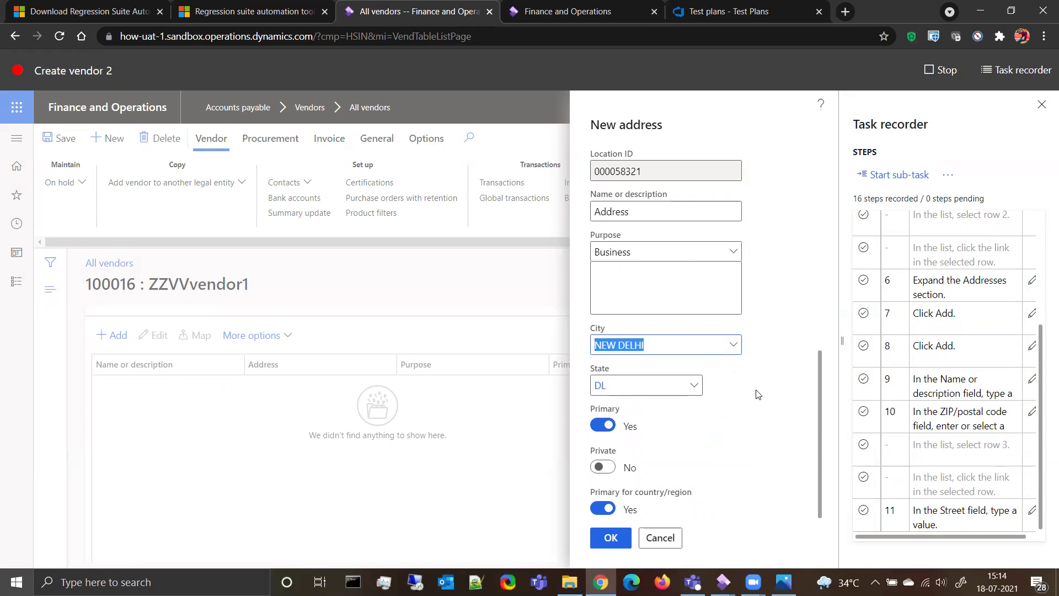
pyautogui.click(607, 539)
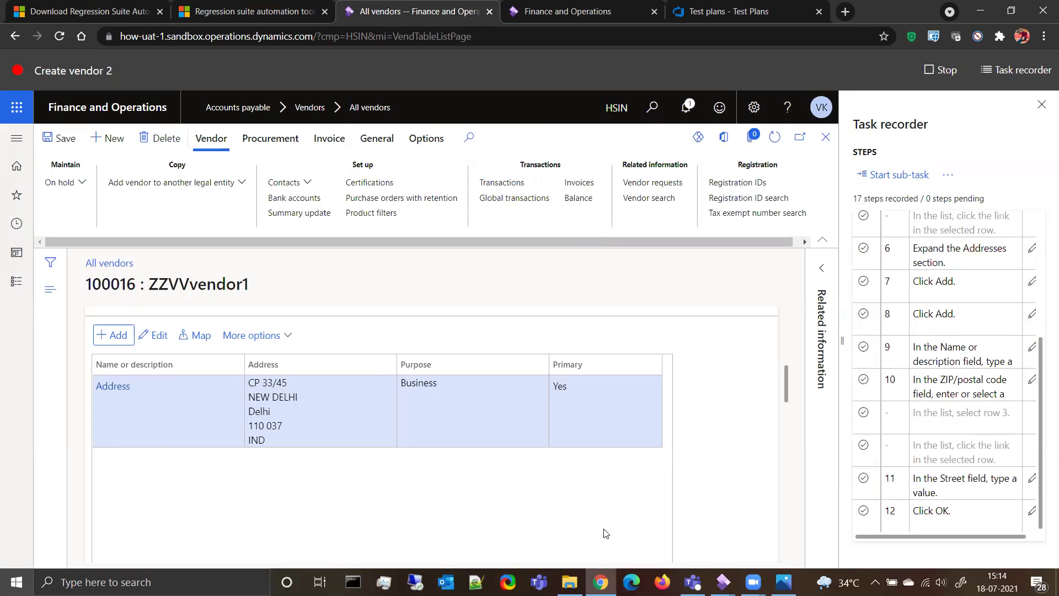
# Save the vendor record and return to the dashboard
pyautogui.scroll(8, 569, 413)
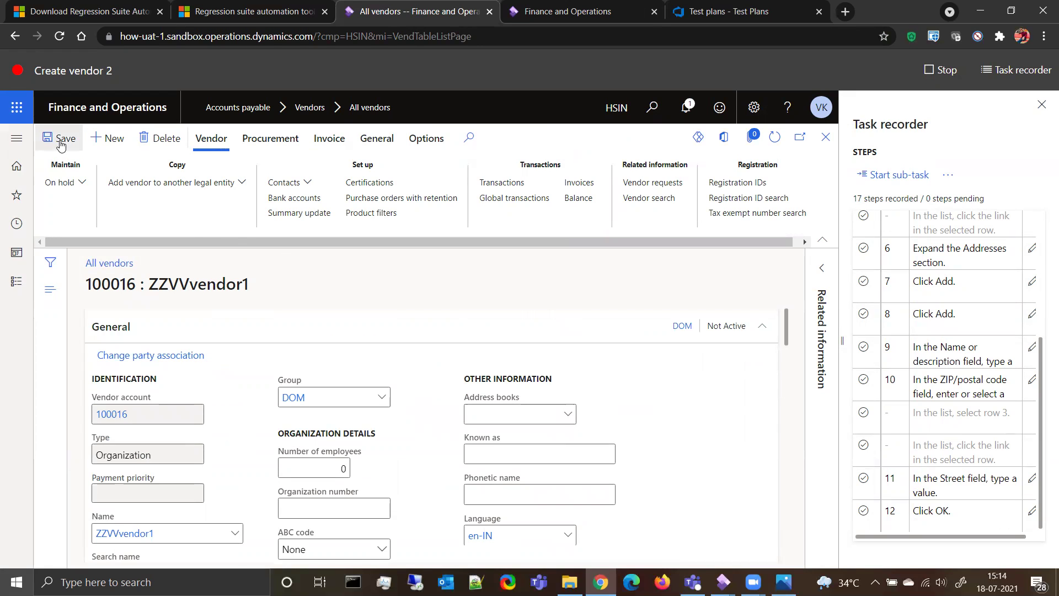
pyautogui.hotkey('alt', 's')
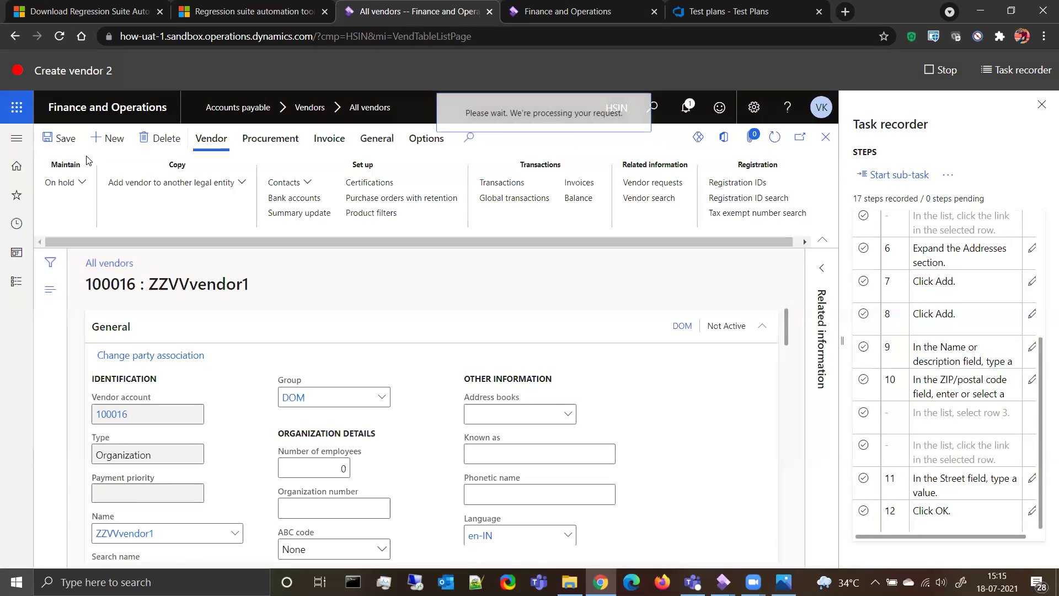
pyautogui.click(110, 107)
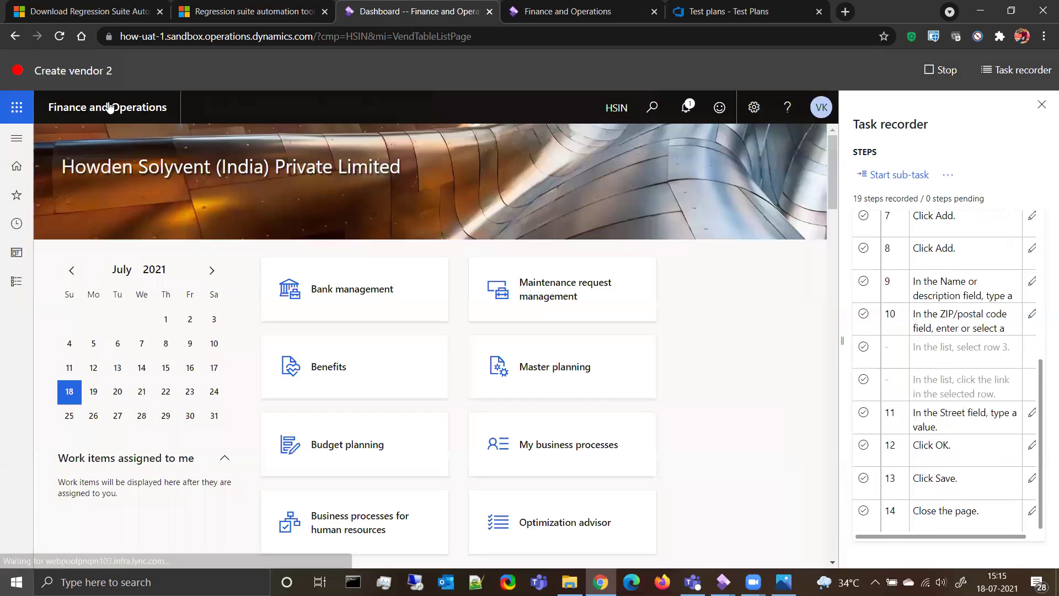
# Stop the recording and save it to the Desktop as a developer recording named "Create vendor 2" in XML format
pyautogui.click(940, 70)
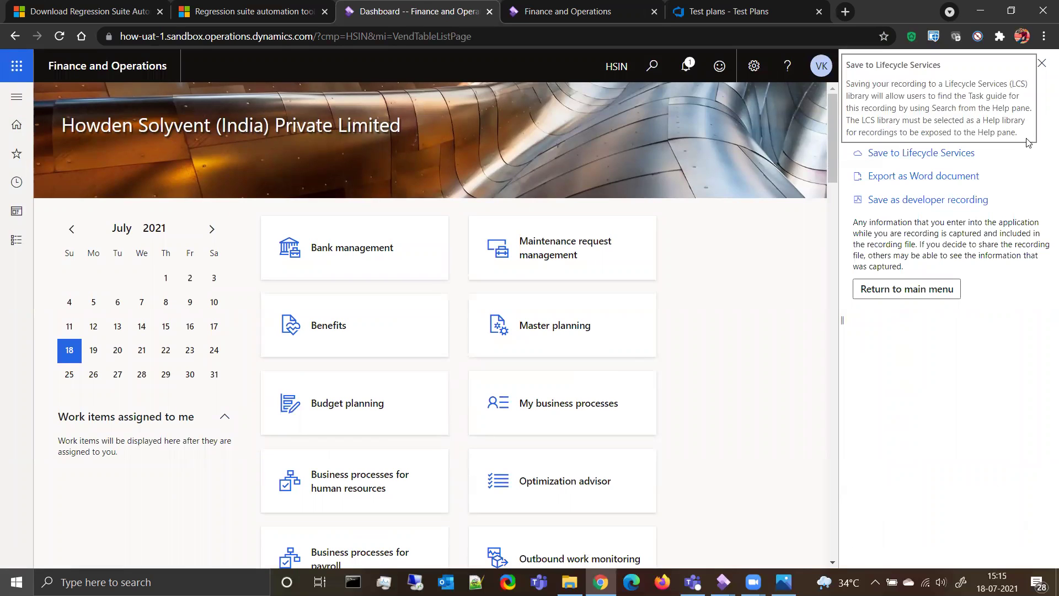
pyautogui.click(926, 211)
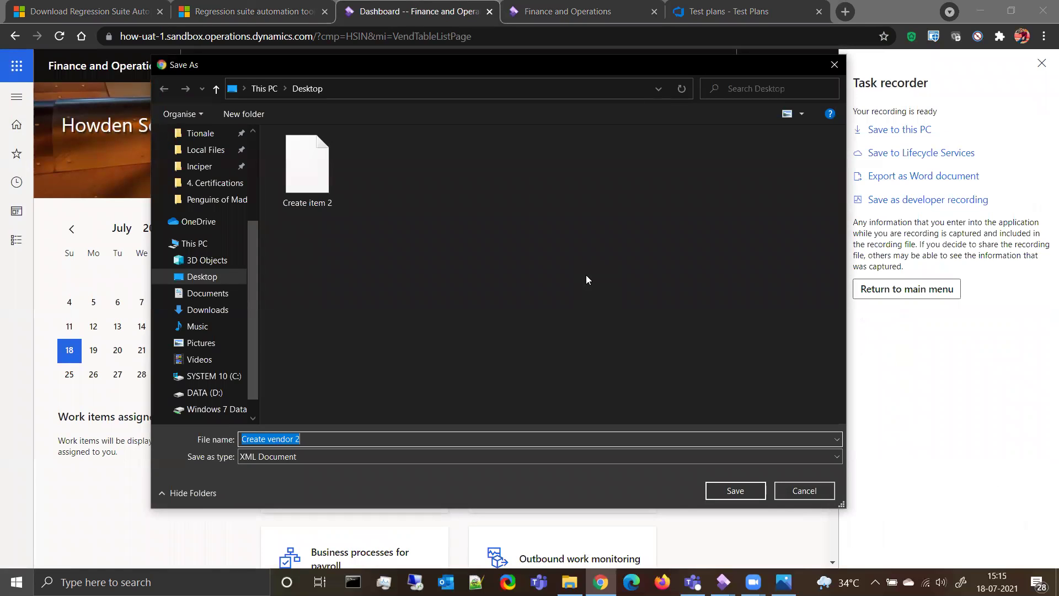
pyautogui.press('Right')
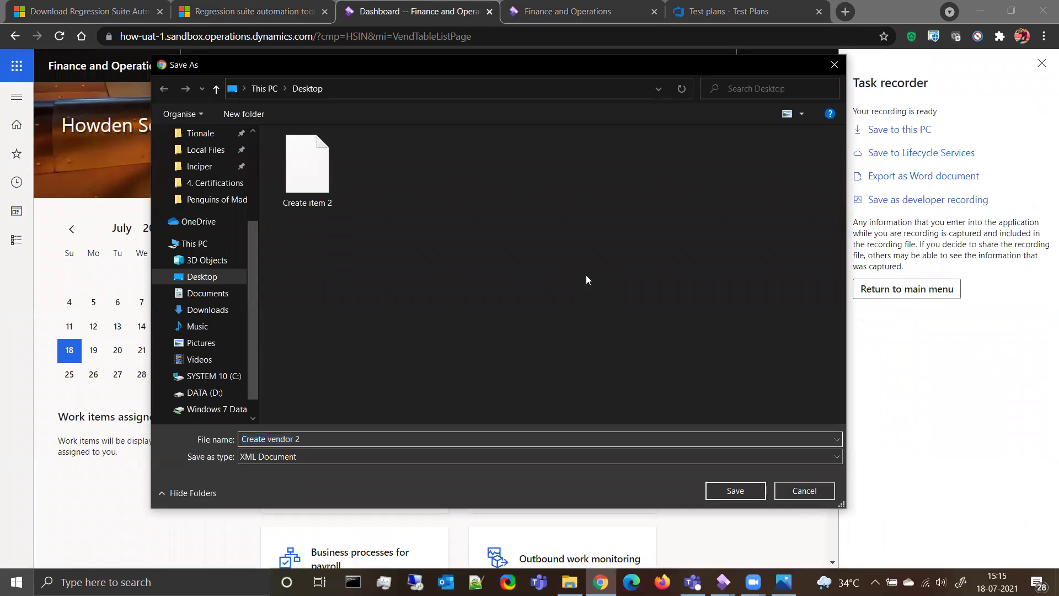
pyautogui.click(742, 492)
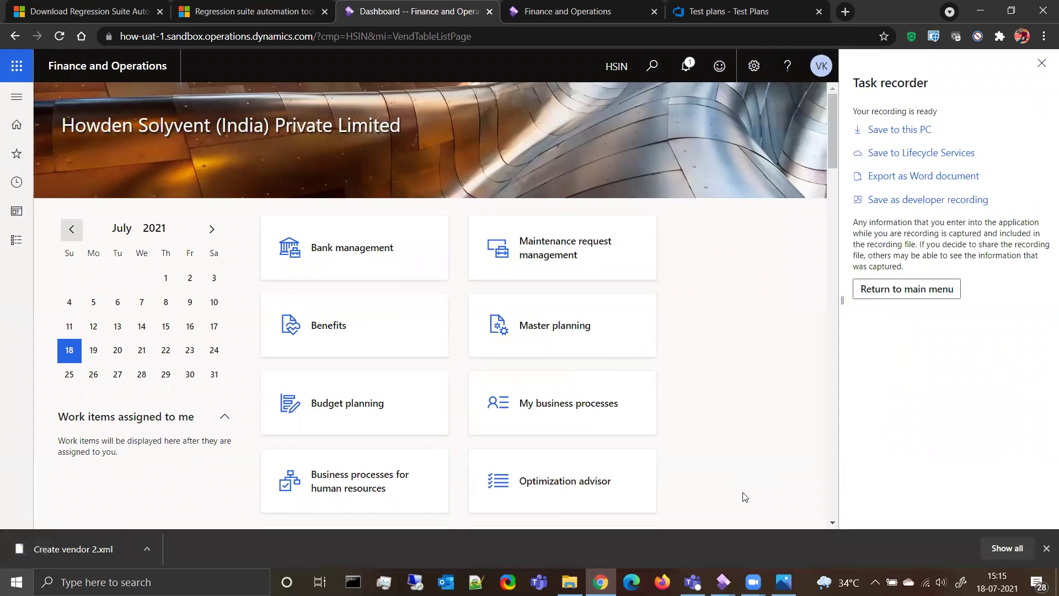
# Return to the Task recorder main menu and start a new recording named "Create purchase order"
pyautogui.click(1046, 548)
pyautogui.click(922, 293)
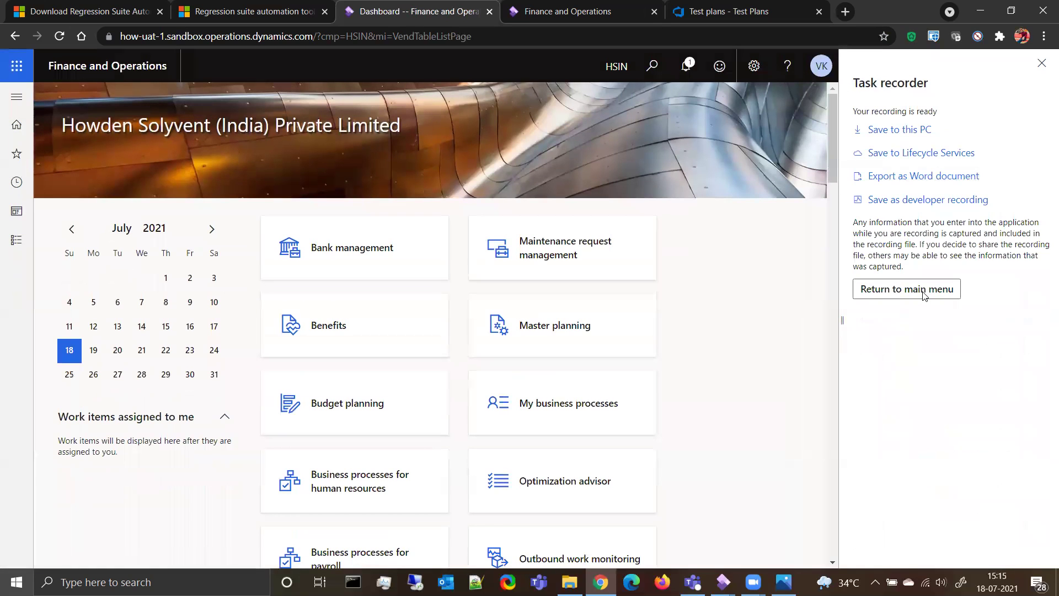
pyautogui.click(898, 129)
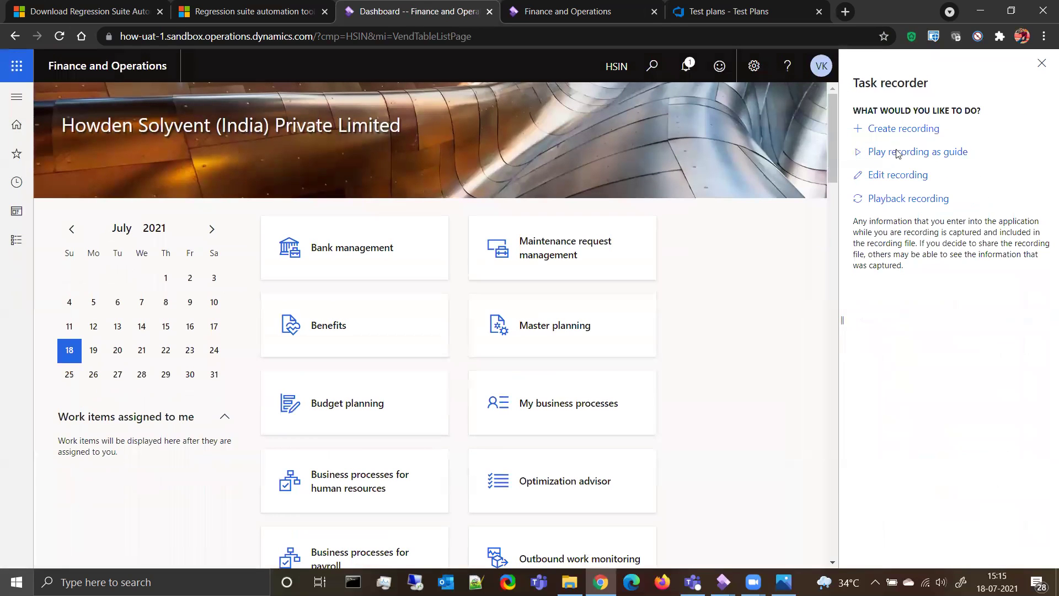
pyautogui.click(890, 194)
pyautogui.write('Create p')
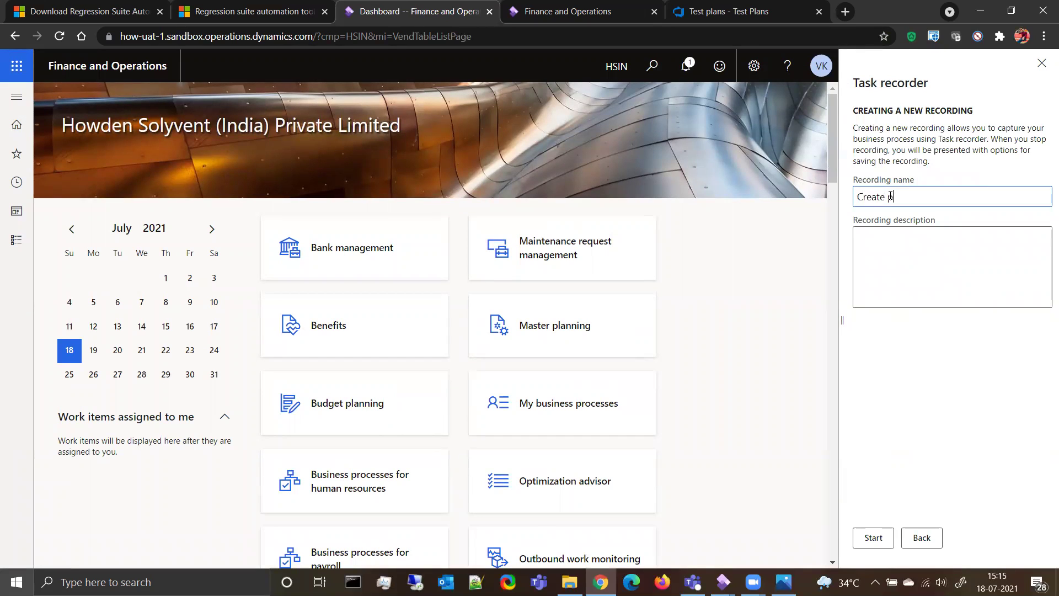
pyautogui.write('urchase p')
pyautogui.press('BackSpace')
pyautogui.write('order')
pyautogui.click(894, 247)
pyautogui.click(872, 538)
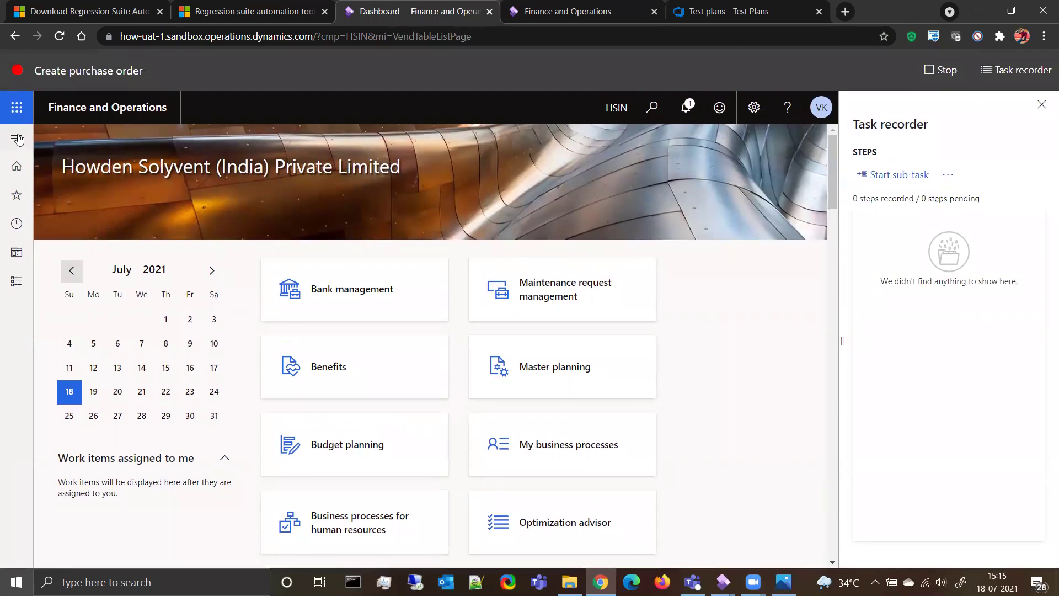
# Open the All purchase orders list in the Procurement and sourcing module
pyautogui.click(17, 139)
pyautogui.scroll(-4, 122, 364)
pyautogui.scroll(-4, 123, 375)
pyautogui.click(104, 348)
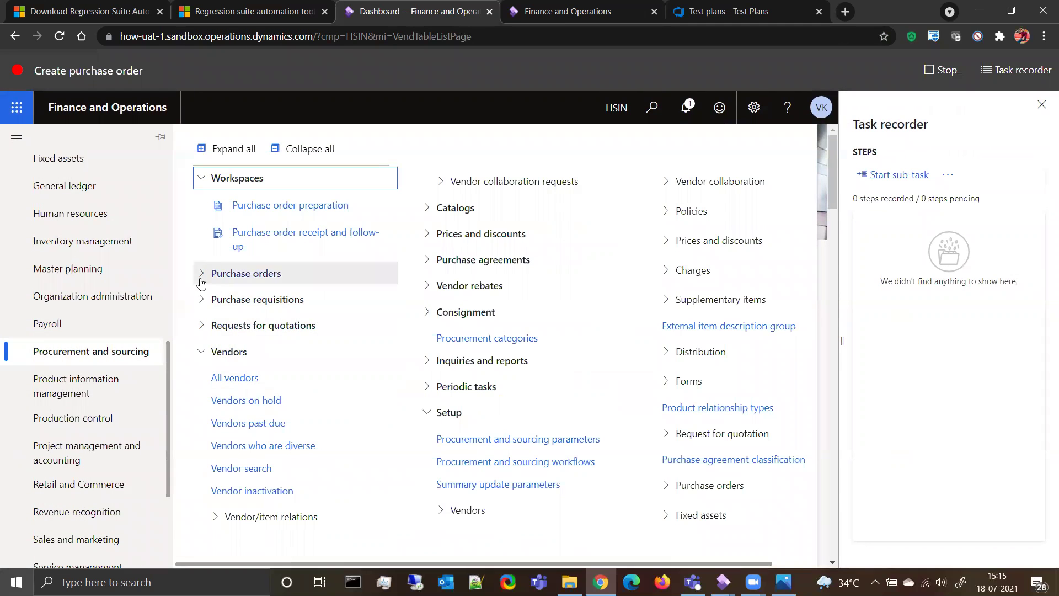
pyautogui.click(201, 274)
pyautogui.click(243, 300)
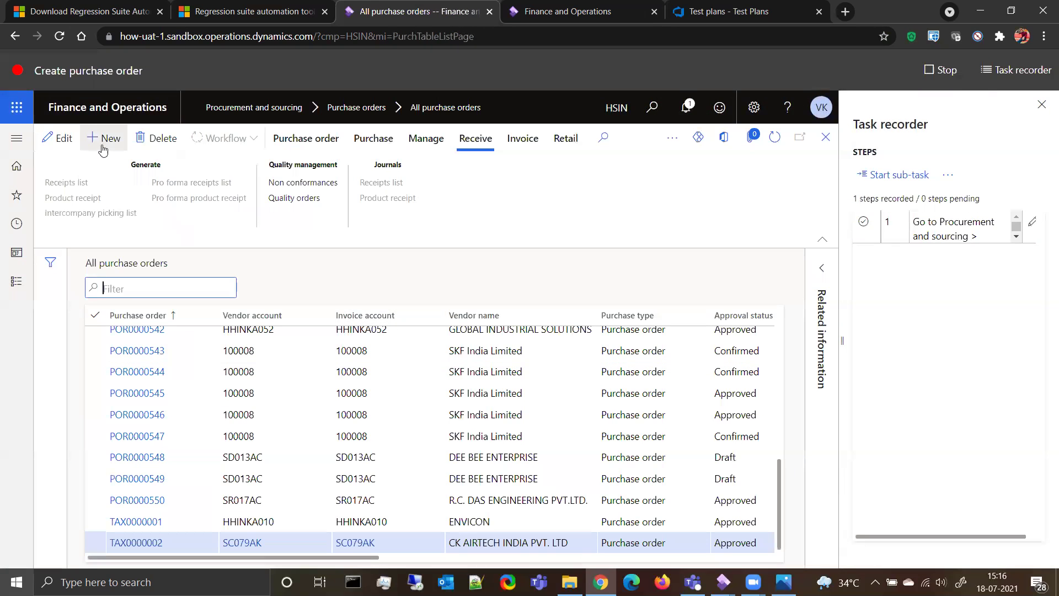
# Start a new purchase order and look up "zzv" to choose ZZVVvendor1 as the vendor account
pyautogui.click(101, 142)
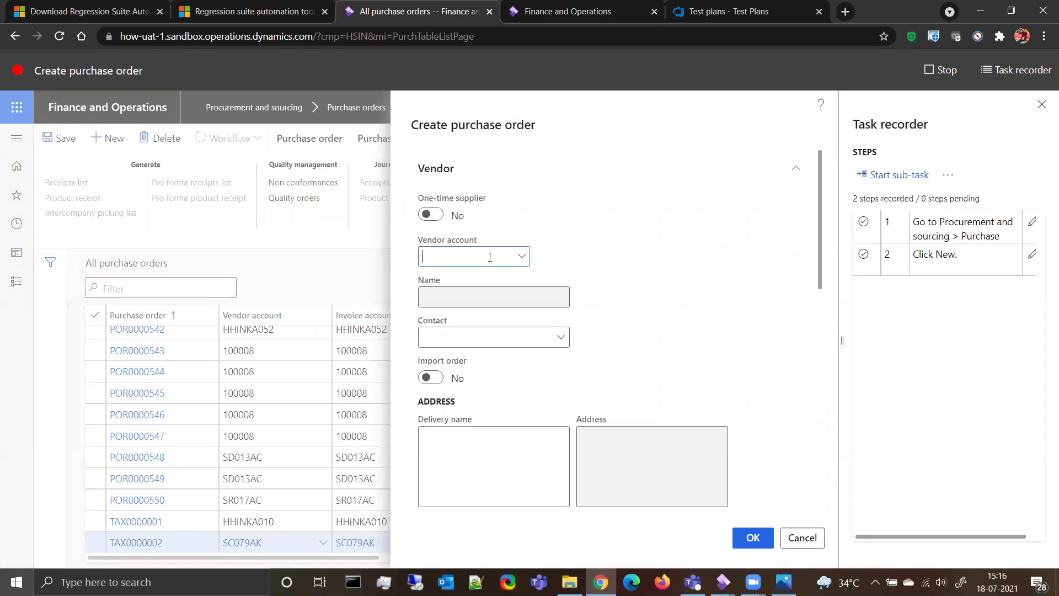
pyautogui.write('zzv')
pyautogui.click(525, 261)
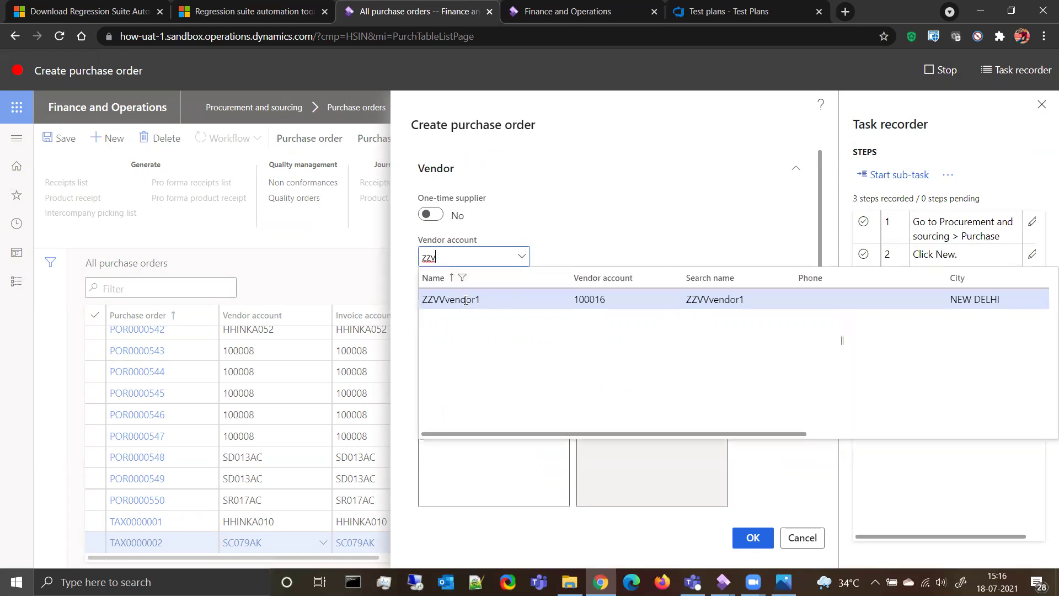
pyautogui.click(572, 301)
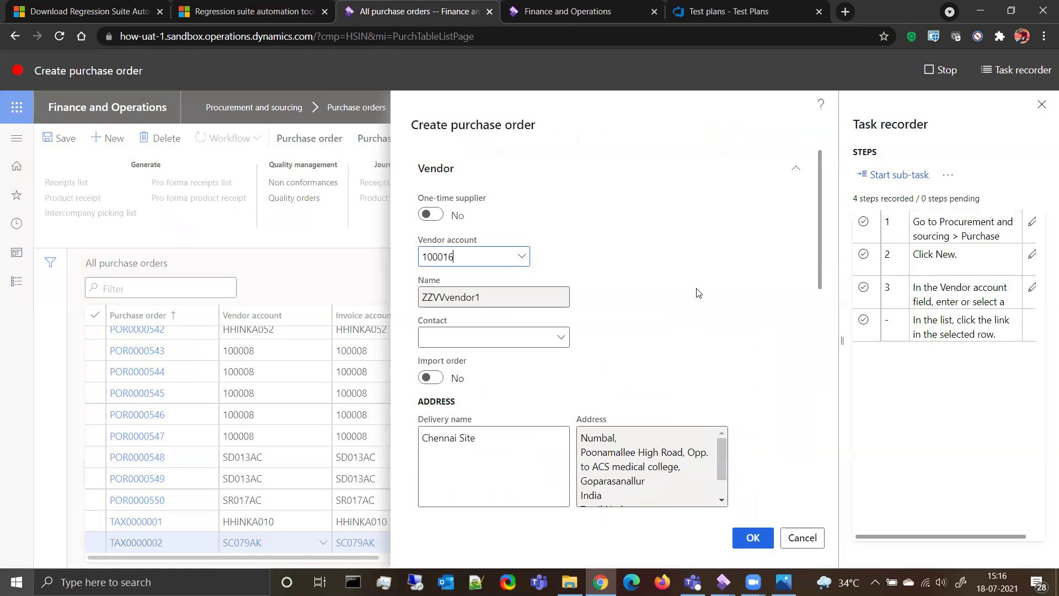
# Set the new purchase order's warehouse to CHE-CONS
pyautogui.scroll(-1, 724, 347)
pyautogui.scroll(-2, 724, 347)
pyautogui.click(710, 407)
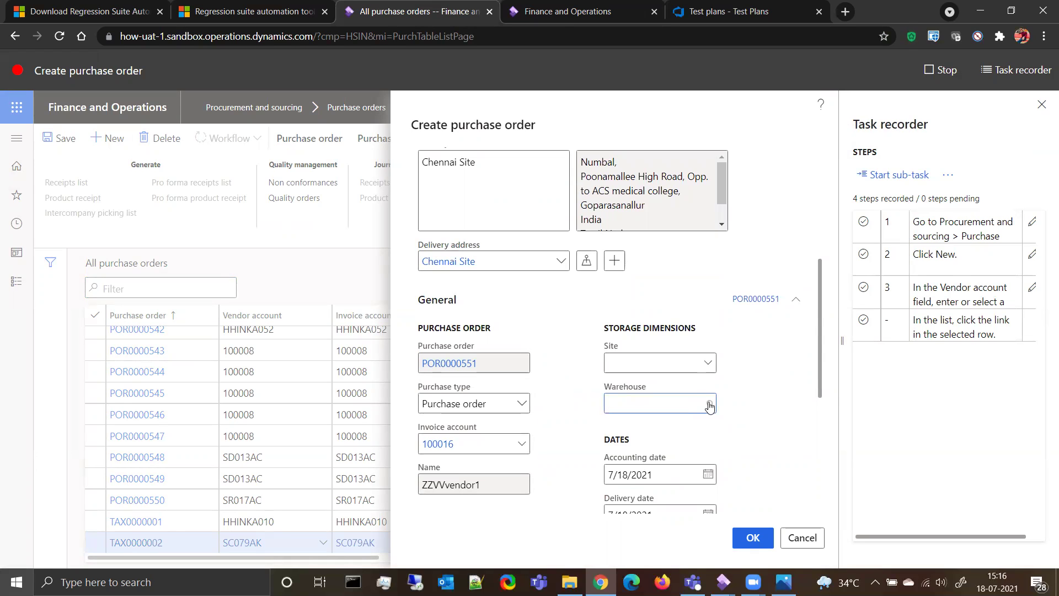
pyautogui.click(709, 405)
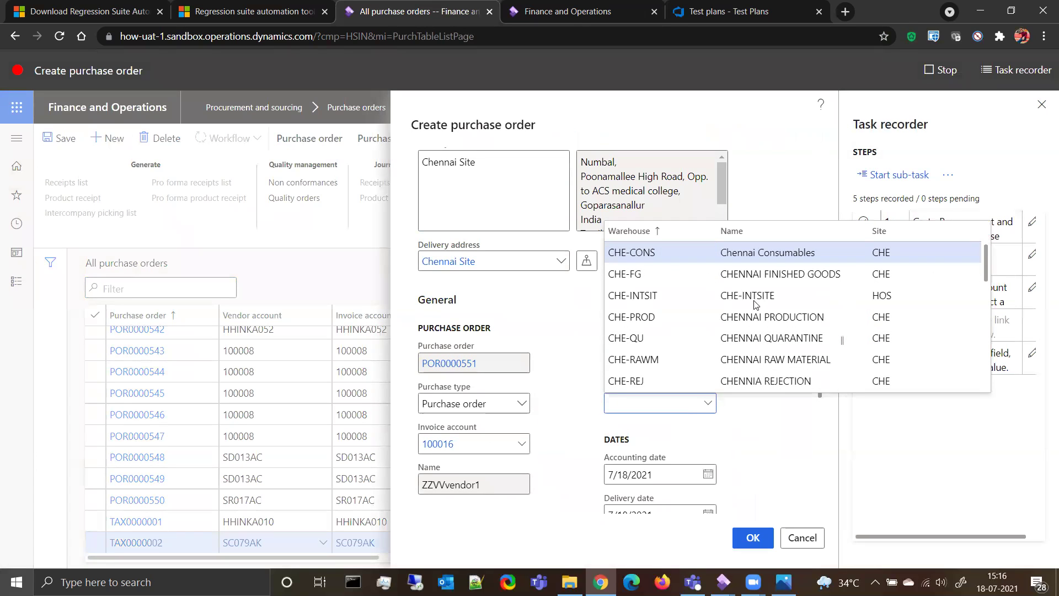
pyautogui.press('Return')
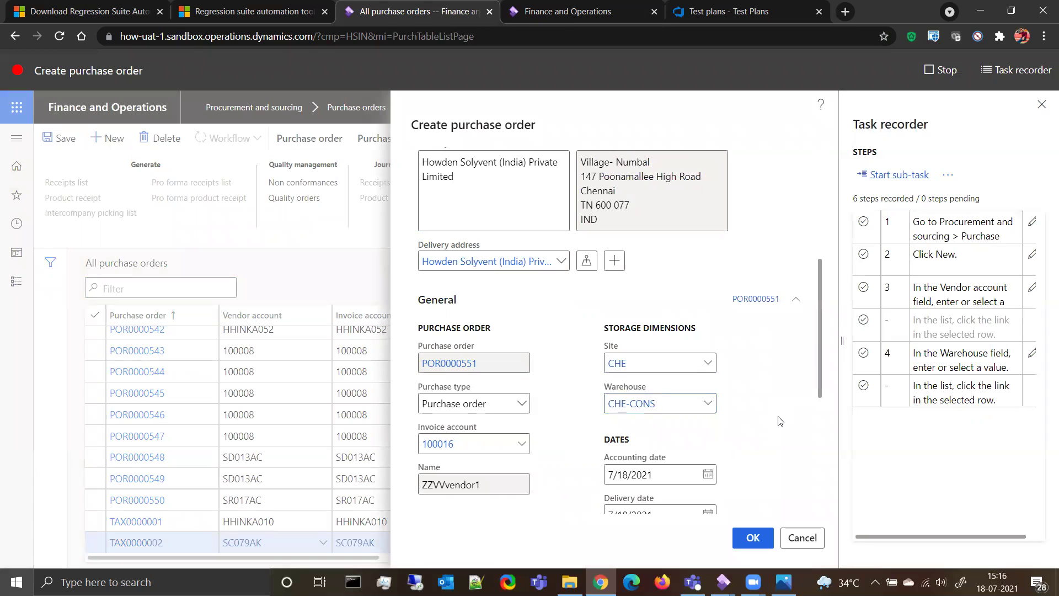
# Add a Task recorder validation of the current value of the Purchase type field
pyautogui.scroll(-1, 779, 423)
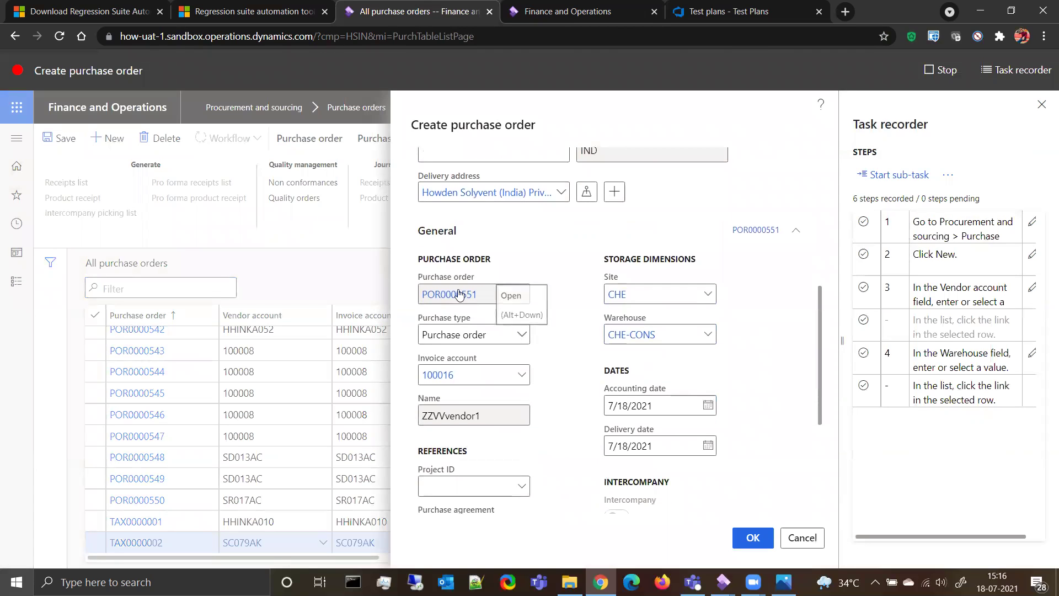
pyautogui.rightClick(522, 338)
pyautogui.moveTo(568, 407)
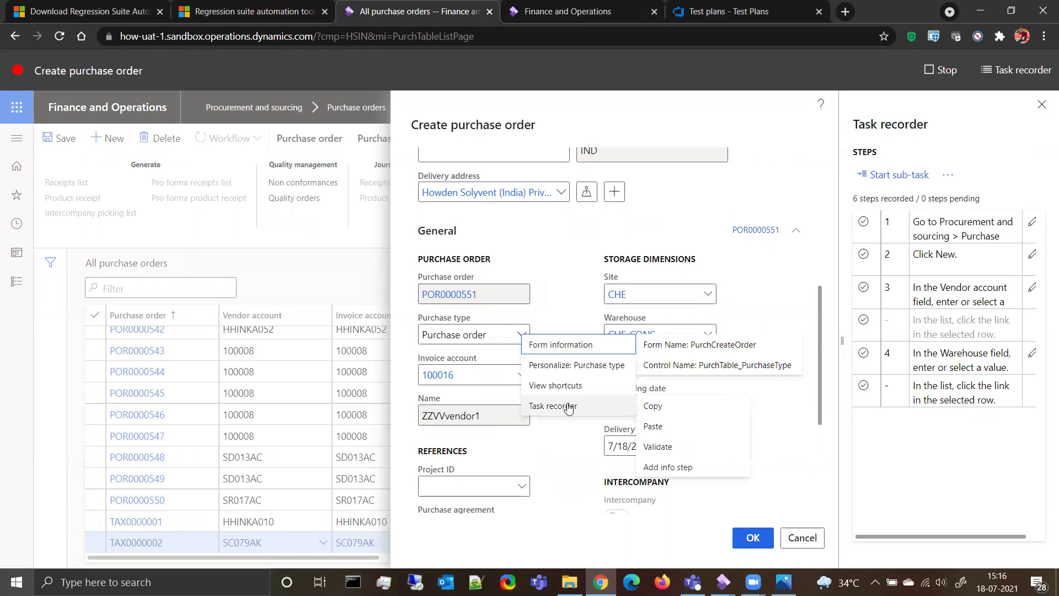
pyautogui.moveTo(693, 448)
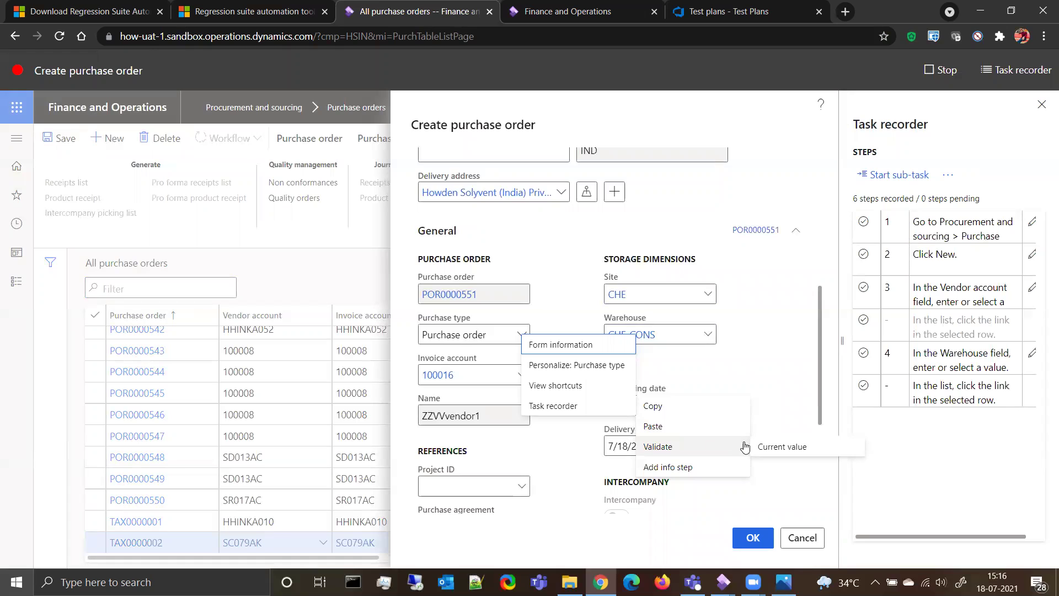
pyautogui.click(777, 448)
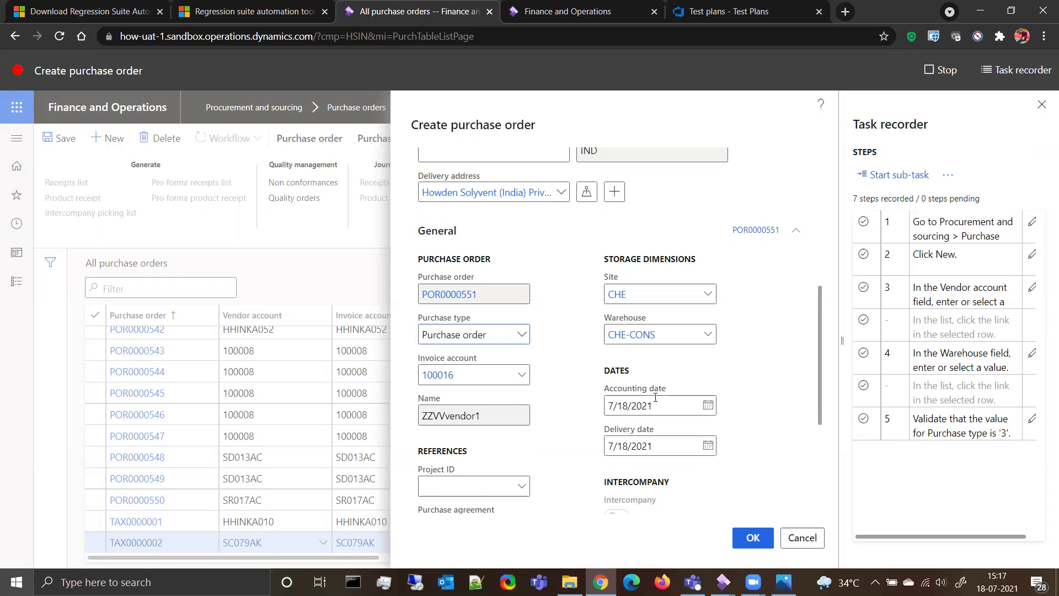
# Confirm the new purchase order and look up "zz" to choose item ZZVKItem001 on its first line
pyautogui.scroll(-4, 774, 450)
pyautogui.scroll(-1, 773, 451)
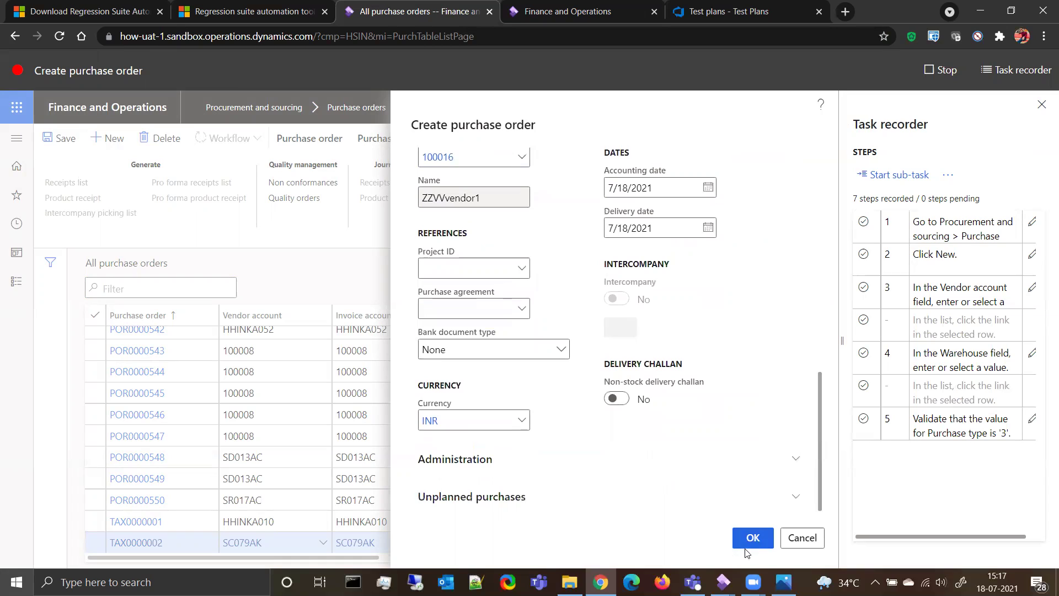
pyautogui.click(755, 541)
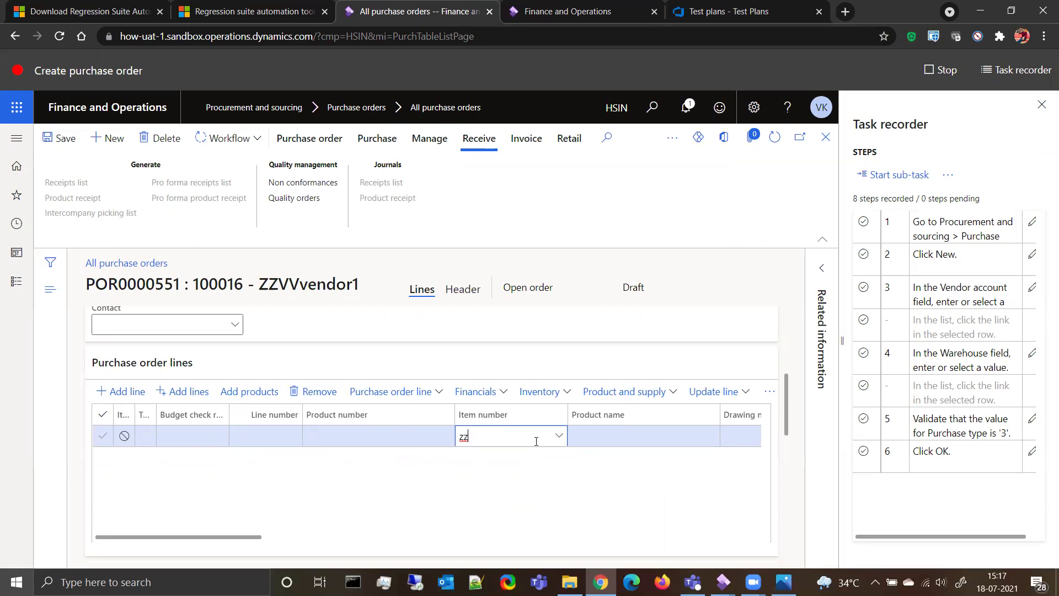
pyautogui.click(559, 443)
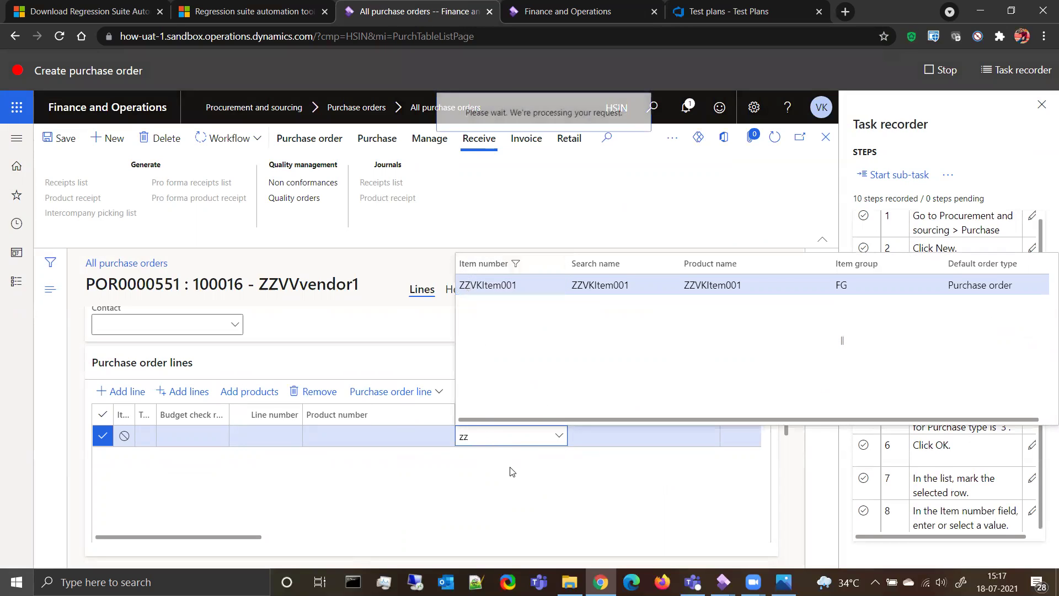
# Set the purchase order line's quantity to 50 and move on to its unit price
pyautogui.press('Tab')
pyautogui.press('Tab')
pyautogui.press('Tab')
pyautogui.press('Tab')
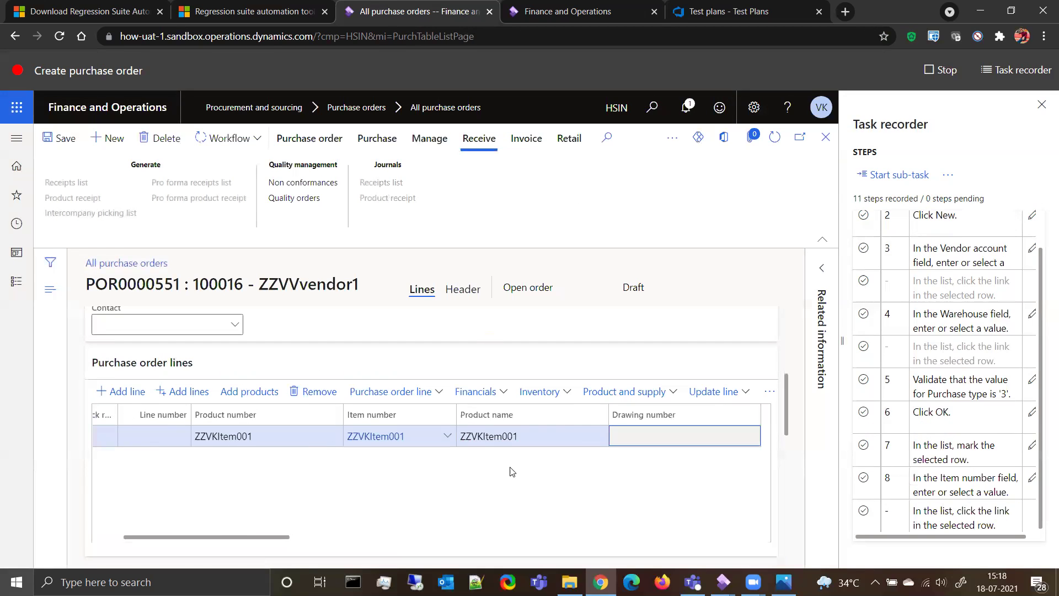
pyautogui.press('Tab')
pyautogui.press('Tab')
pyautogui.press('Tab')
pyautogui.press('Tab')
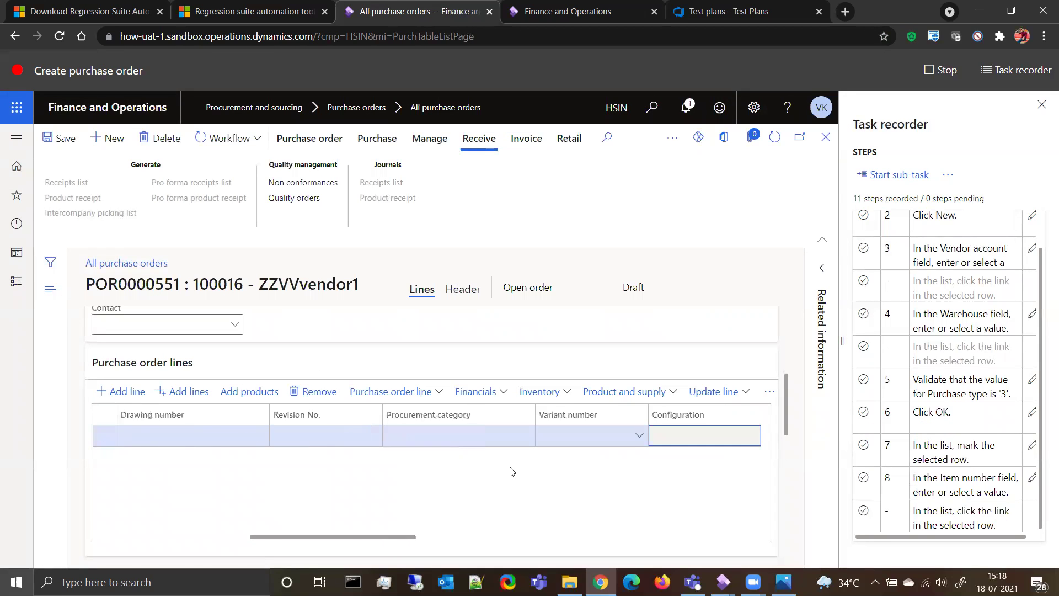
pyautogui.press('Tab')
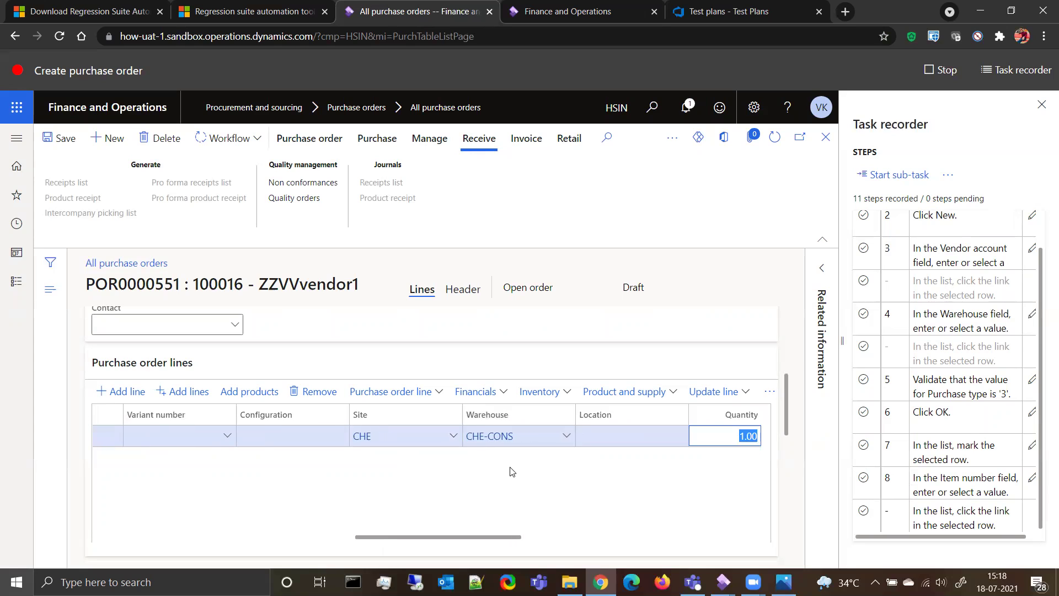
pyautogui.write('50')
pyautogui.press('Tab')
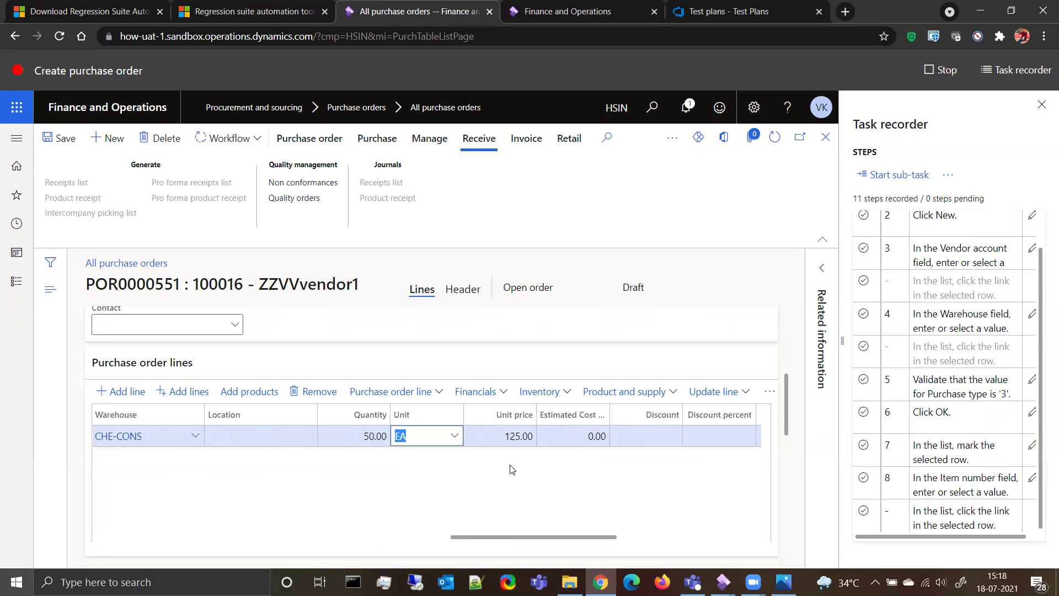
pyautogui.press('Tab')
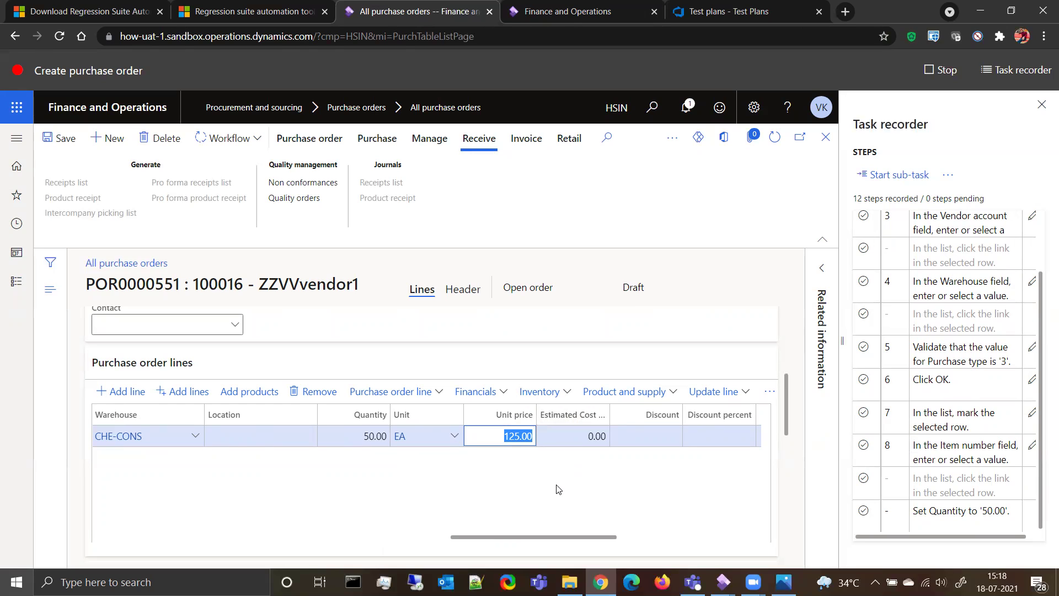
# Add a Task recorder validation of the current value of the line's unit price
pyautogui.rightClick(524, 438)
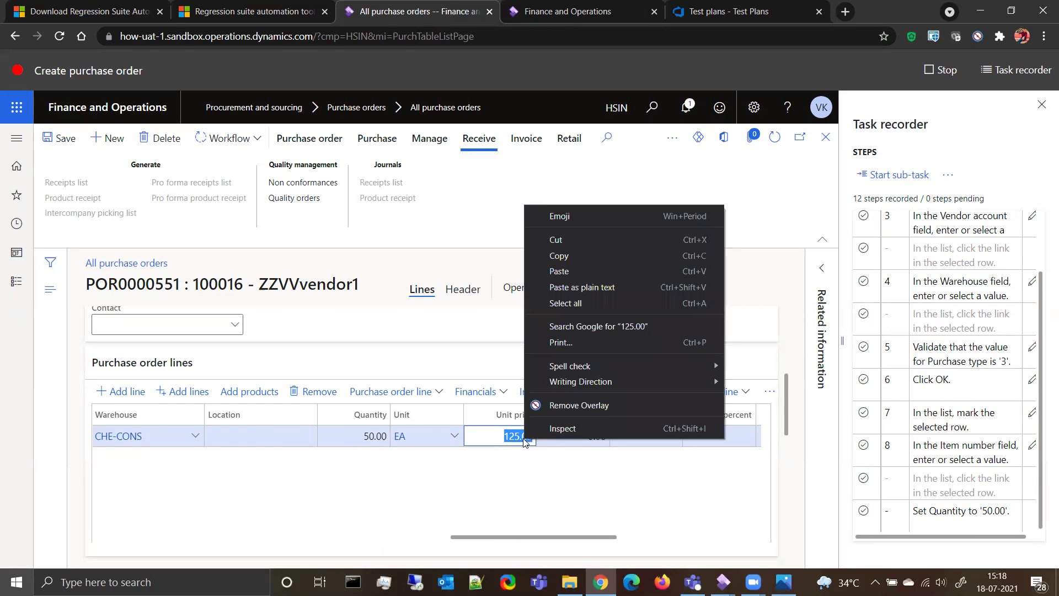
pyautogui.click(528, 438)
pyautogui.rightClick(531, 438)
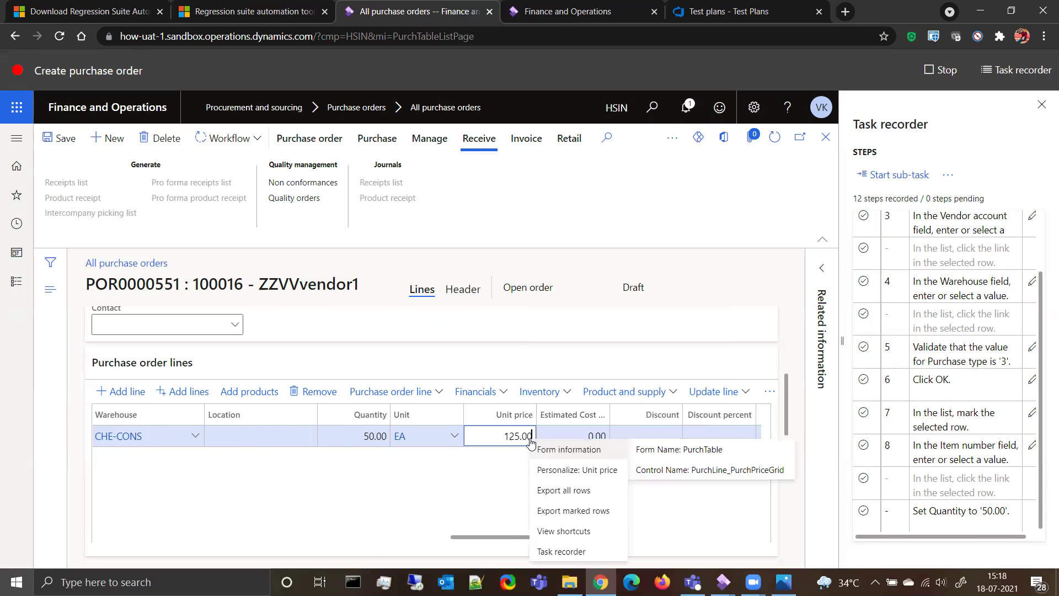
pyautogui.moveTo(581, 554)
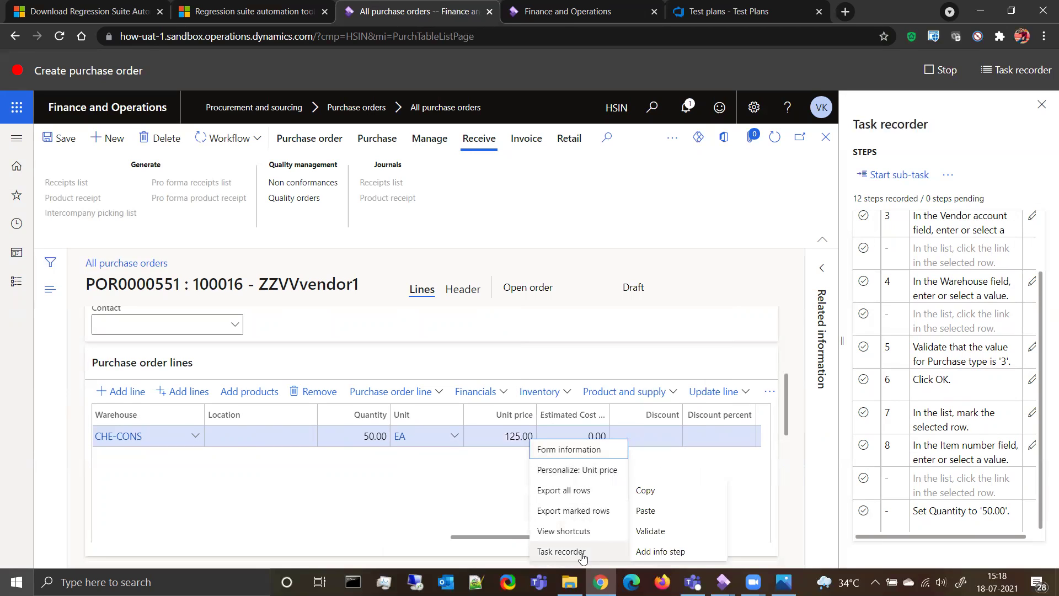
pyautogui.moveTo(690, 535)
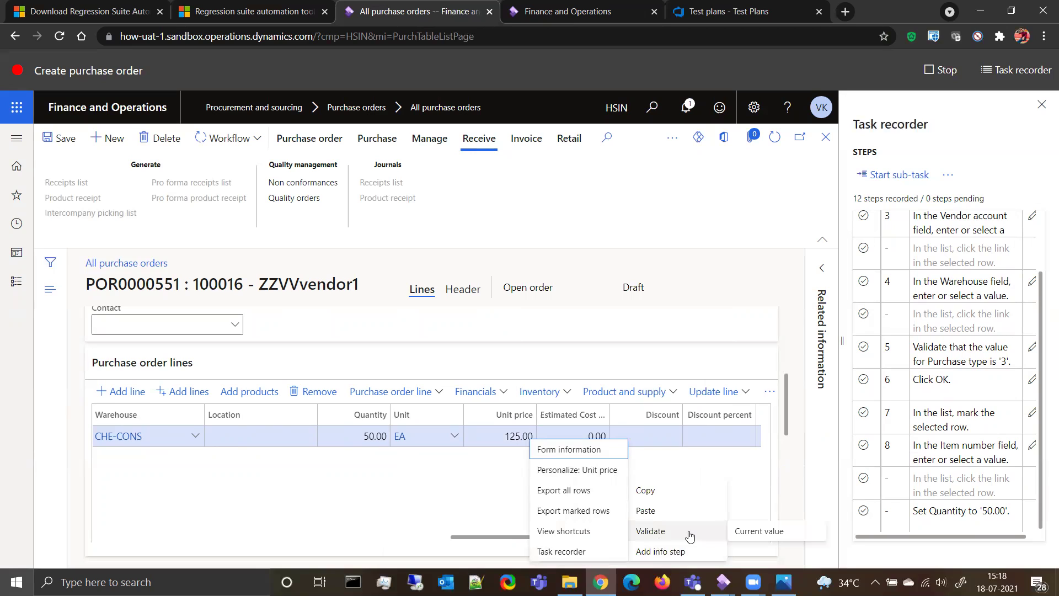
pyautogui.click(770, 533)
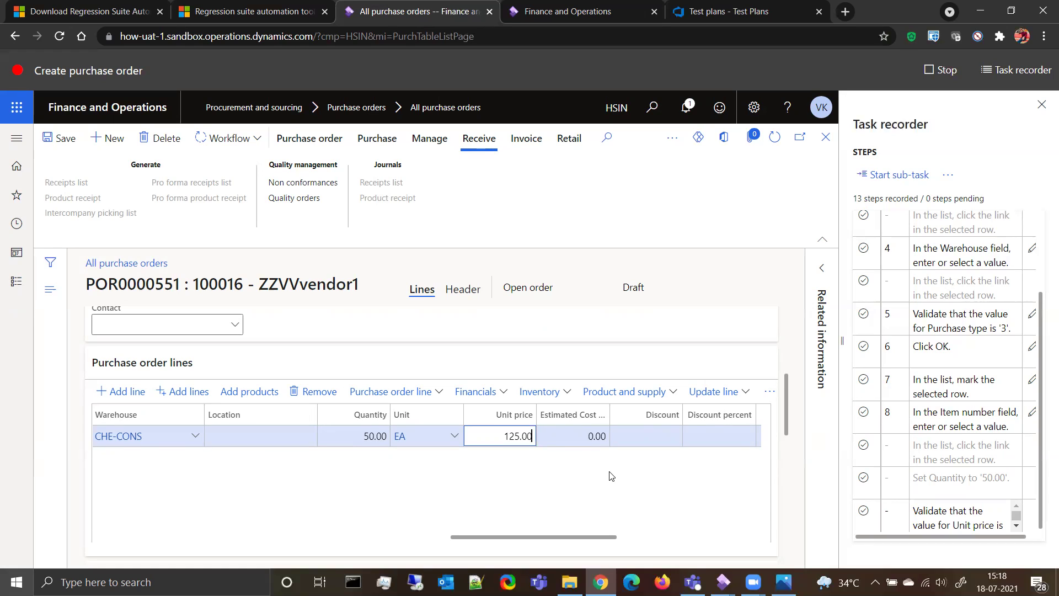
# Switch the purchase order to its header view and dismiss the vendor authorization warning
pyautogui.moveTo(541, 538); pyautogui.dragTo(125, 494)
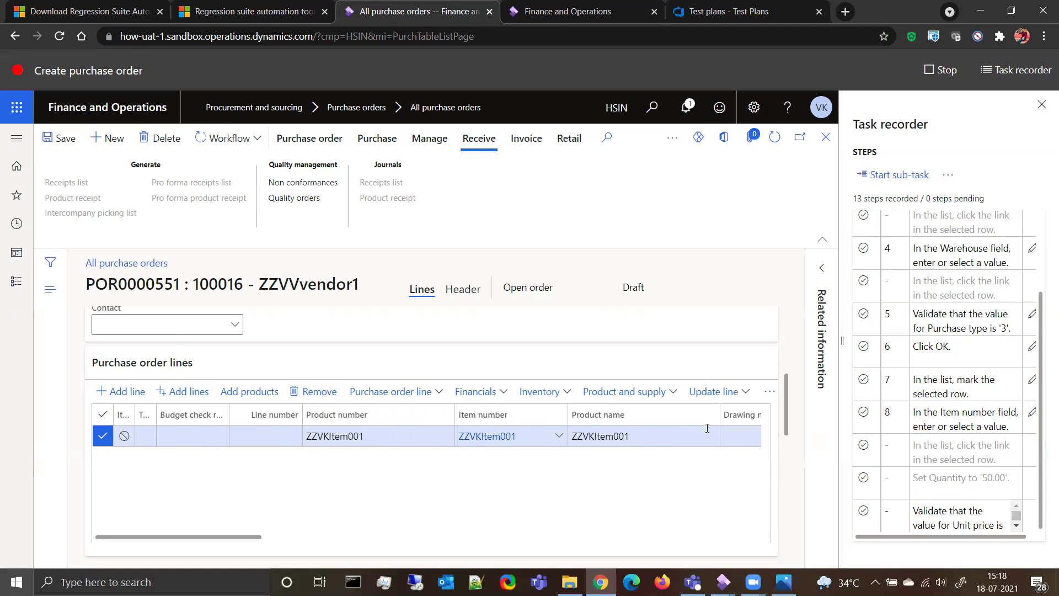
pyautogui.moveTo(786, 411); pyautogui.dragTo(782, 340)
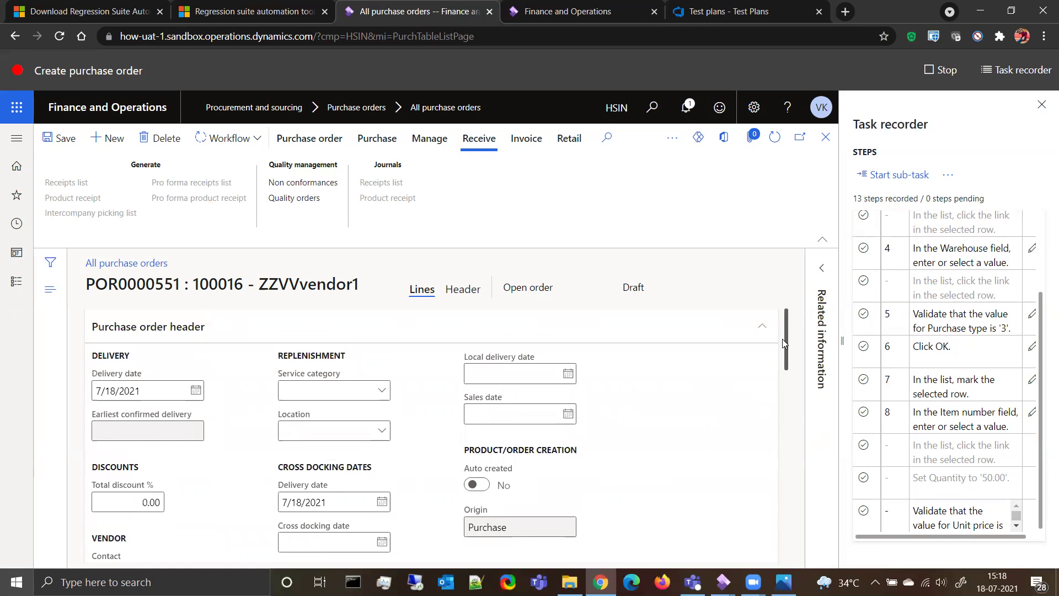
pyautogui.click(464, 291)
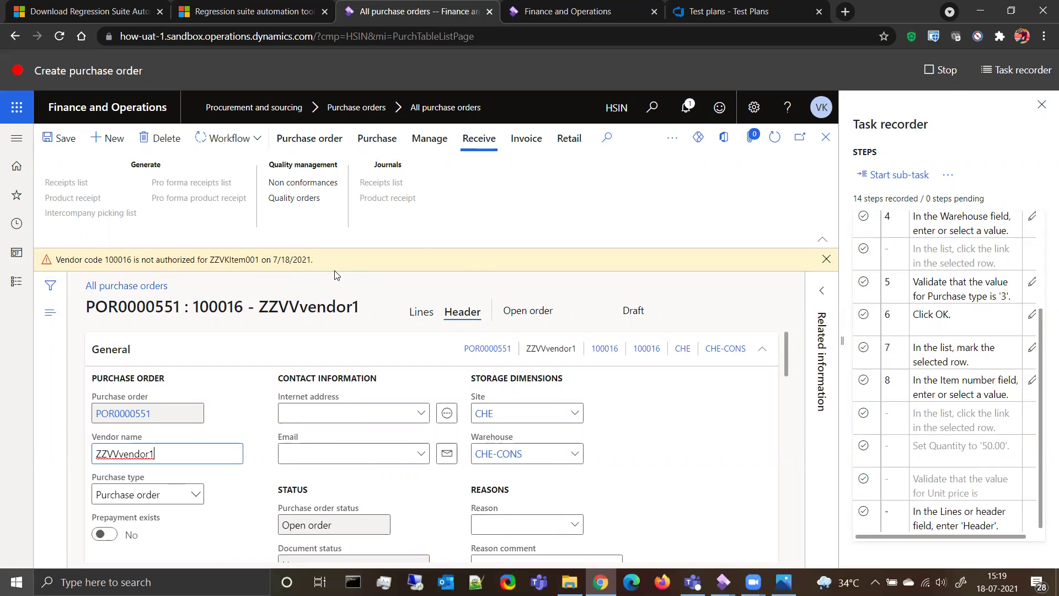
pyautogui.click(826, 259)
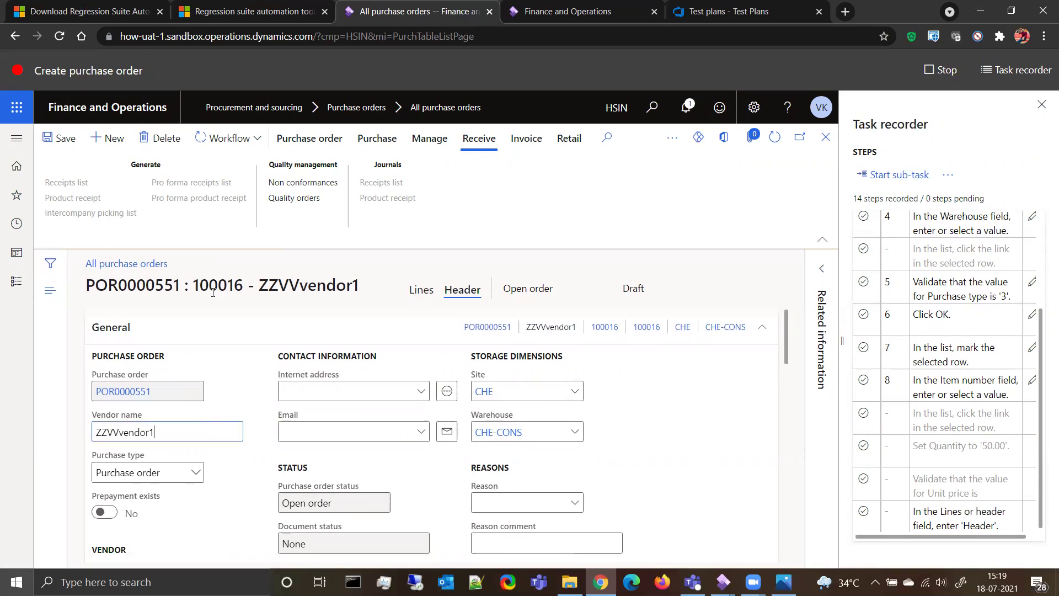
# Record a Task recorder copy of the header's purchase order number and return to the Finance and Operations dashboard
pyautogui.rightClick(174, 395)
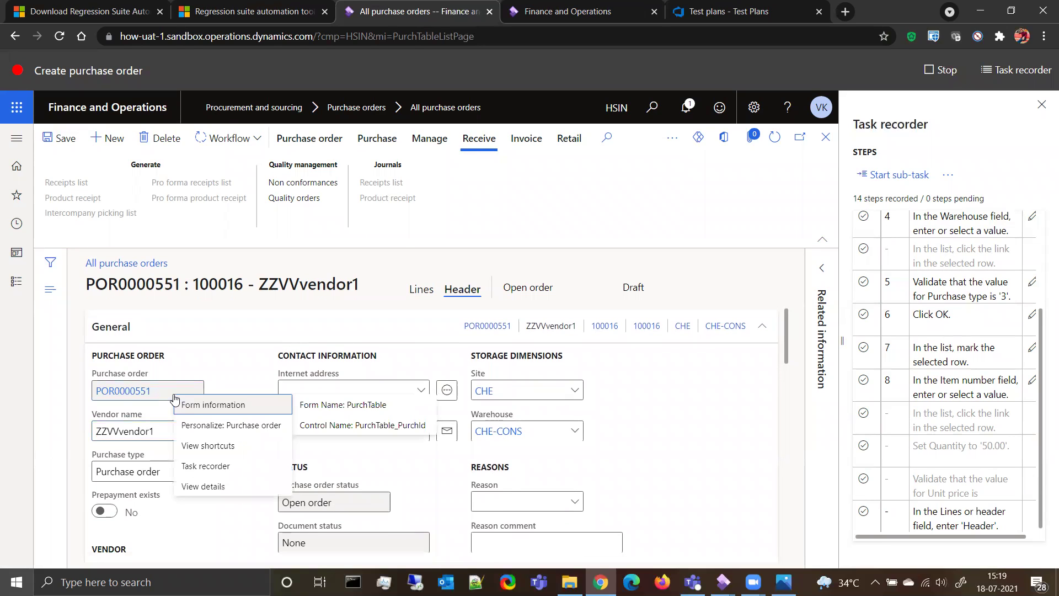
pyautogui.moveTo(244, 468)
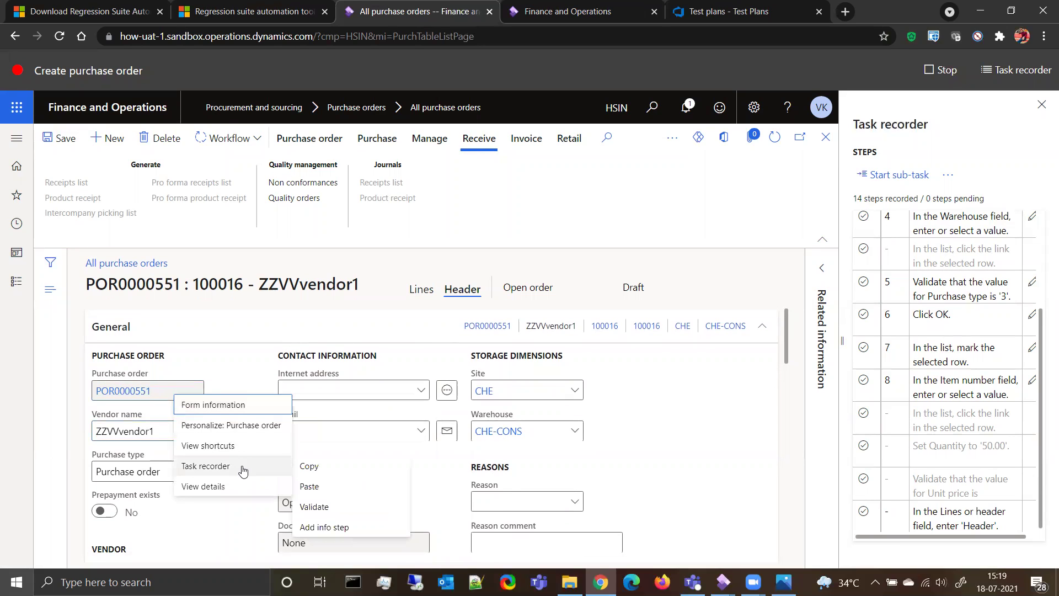
pyautogui.click(340, 466)
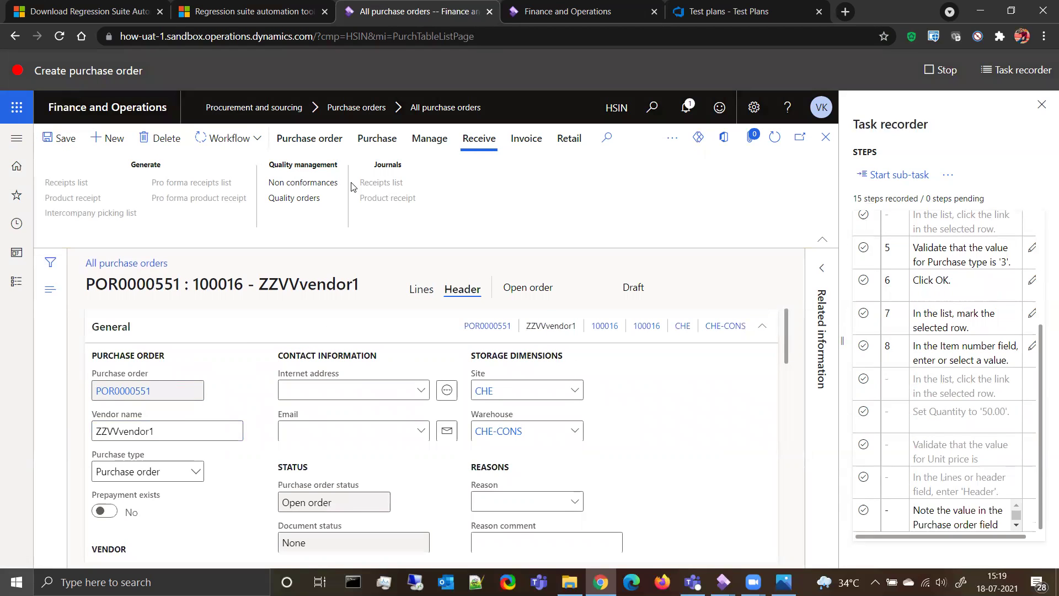
pyautogui.click(91, 110)
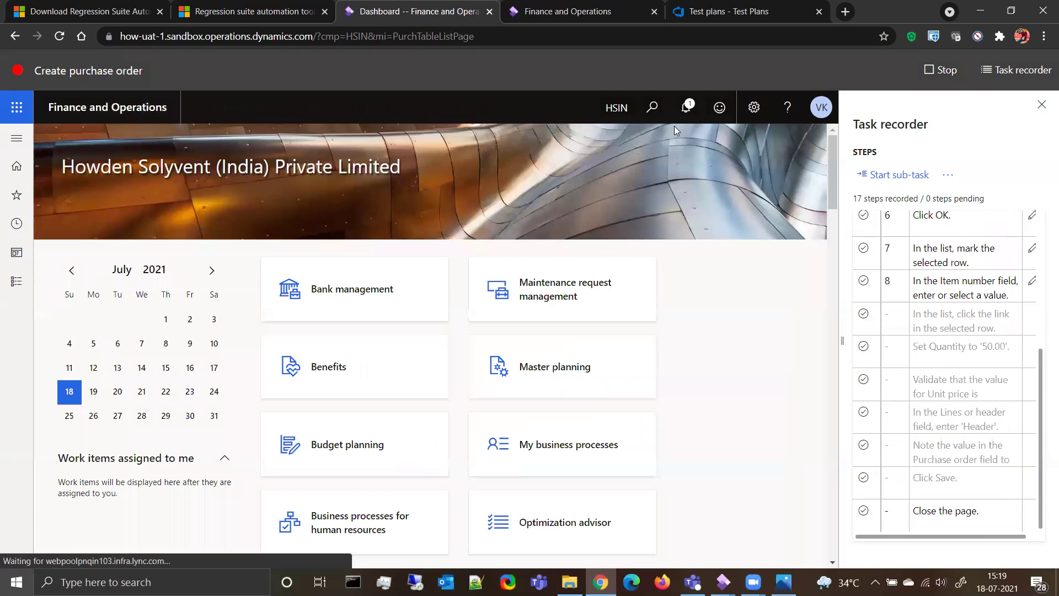
# Stop the recording, save it to the Desktop as developer recording "Create purchase order", and return to the Task recorder main menu
pyautogui.click(944, 70)
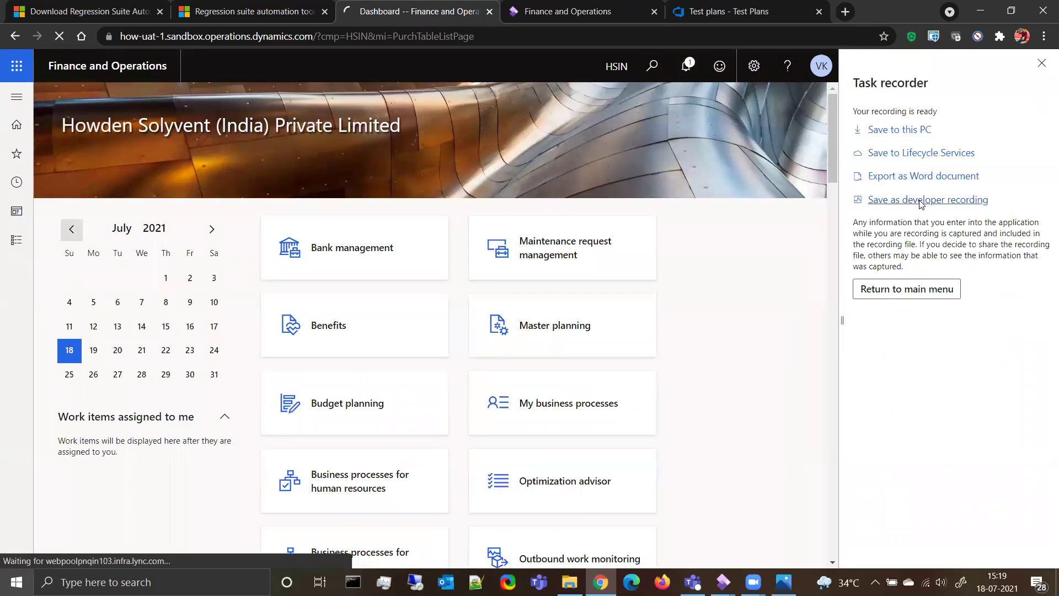
pyautogui.click(920, 201)
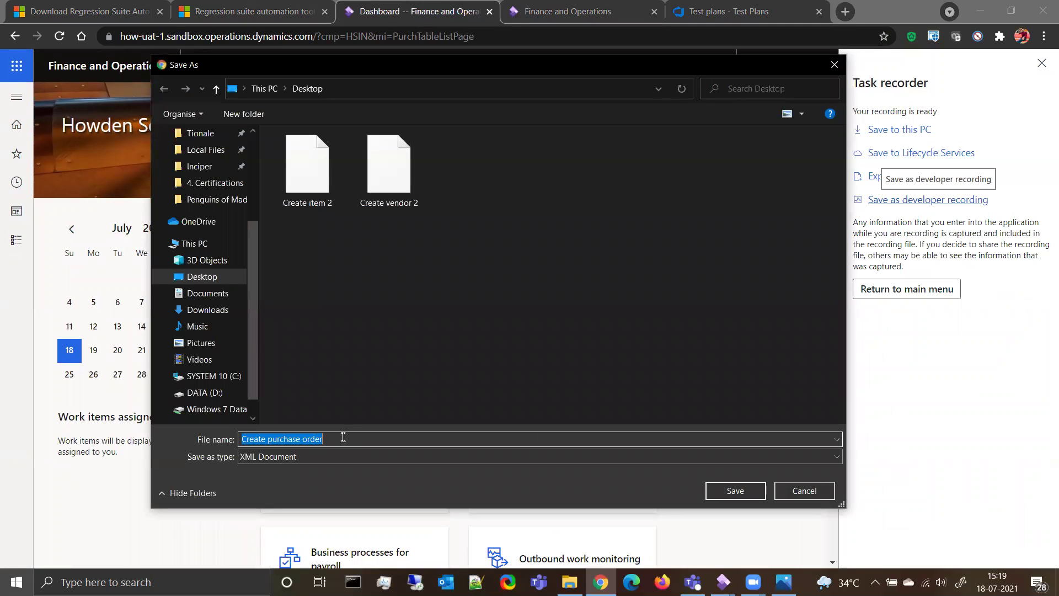
pyautogui.click(729, 490)
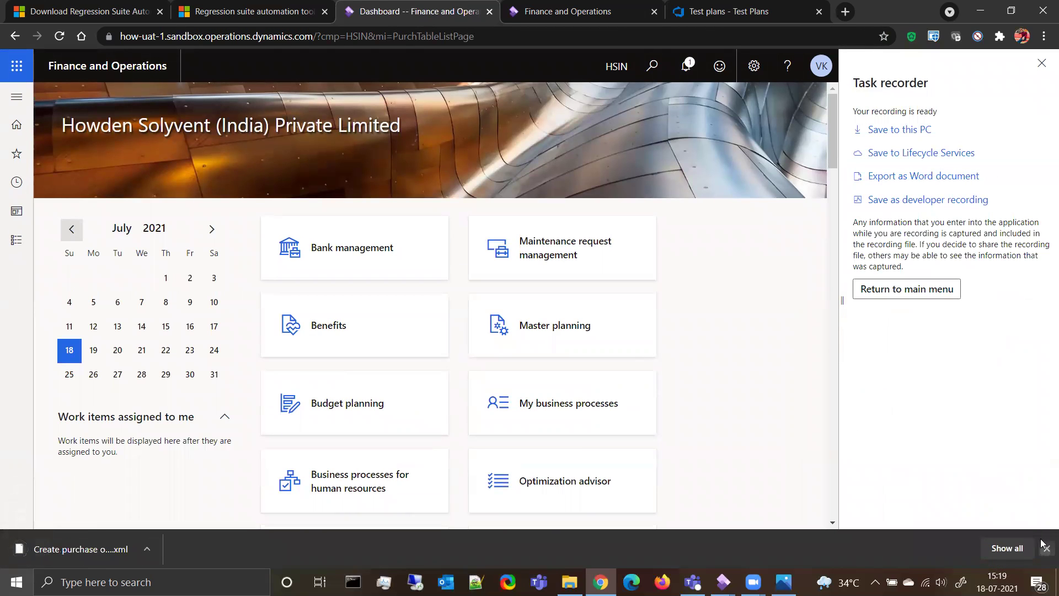
pyautogui.click(1046, 548)
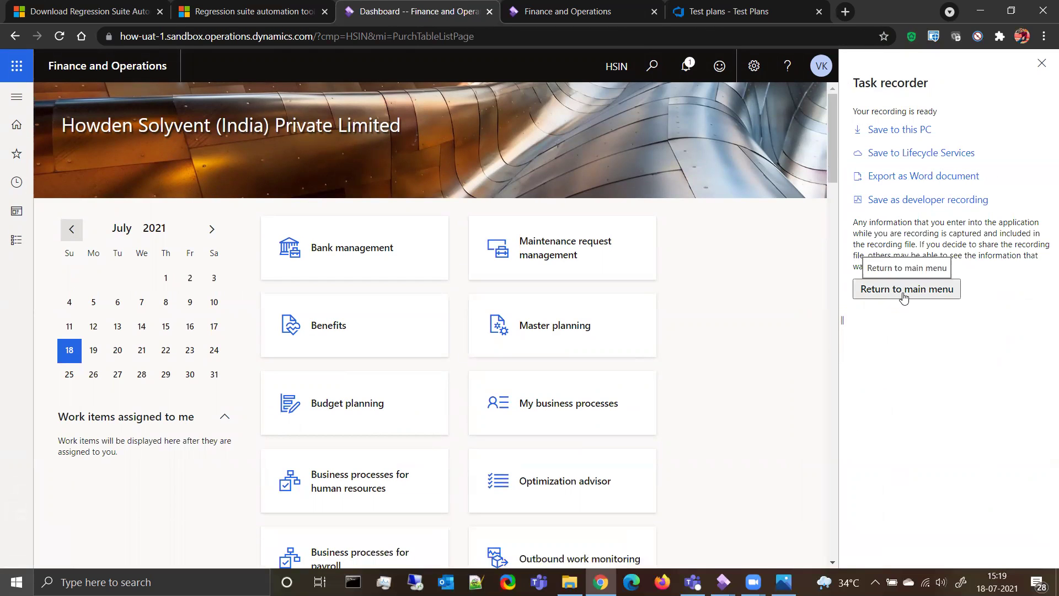
pyautogui.click(903, 297)
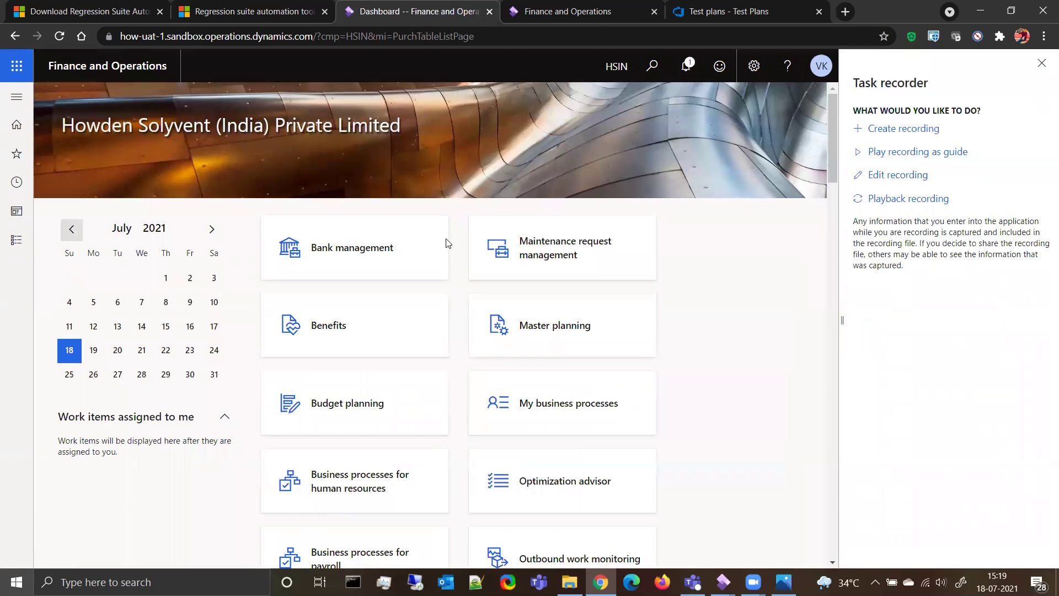
# Rename the "Create purchase order" file on the Desktop to "Create purchase order 2" in File Explorer
pyautogui.click(569, 582)
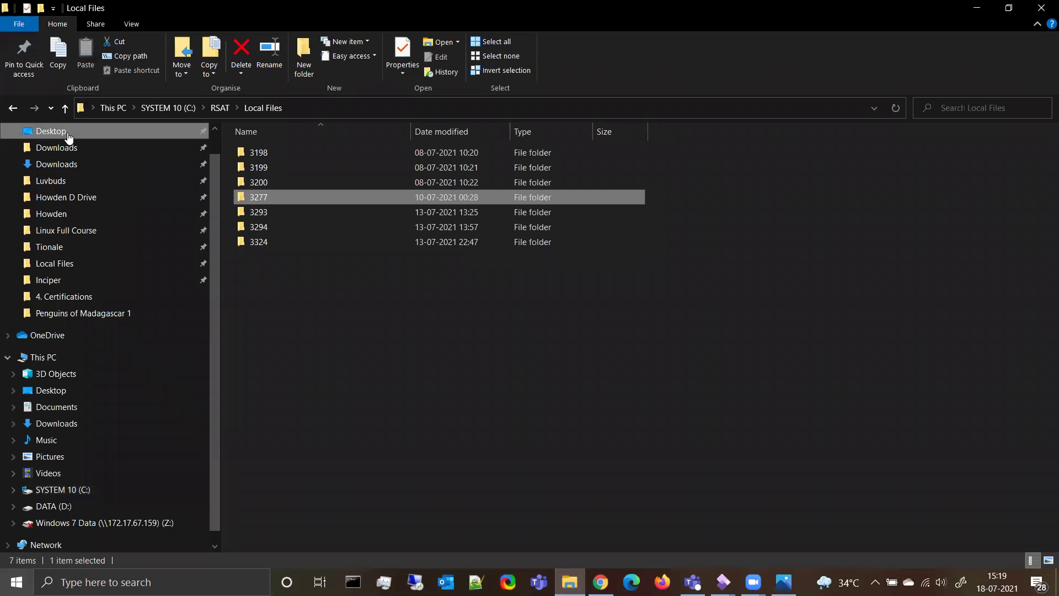
pyautogui.click(51, 131)
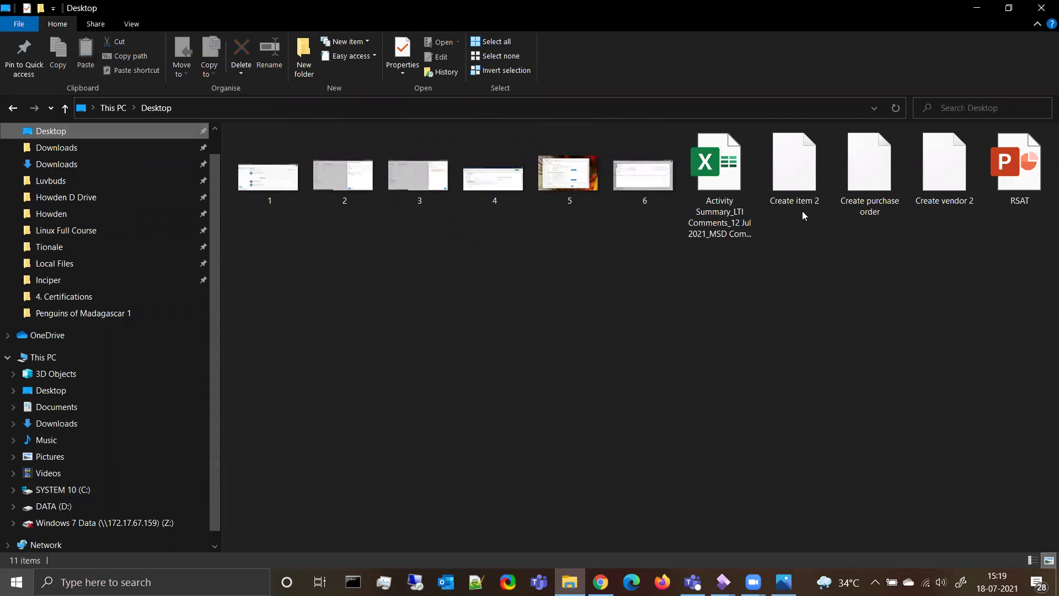
pyautogui.click(875, 218)
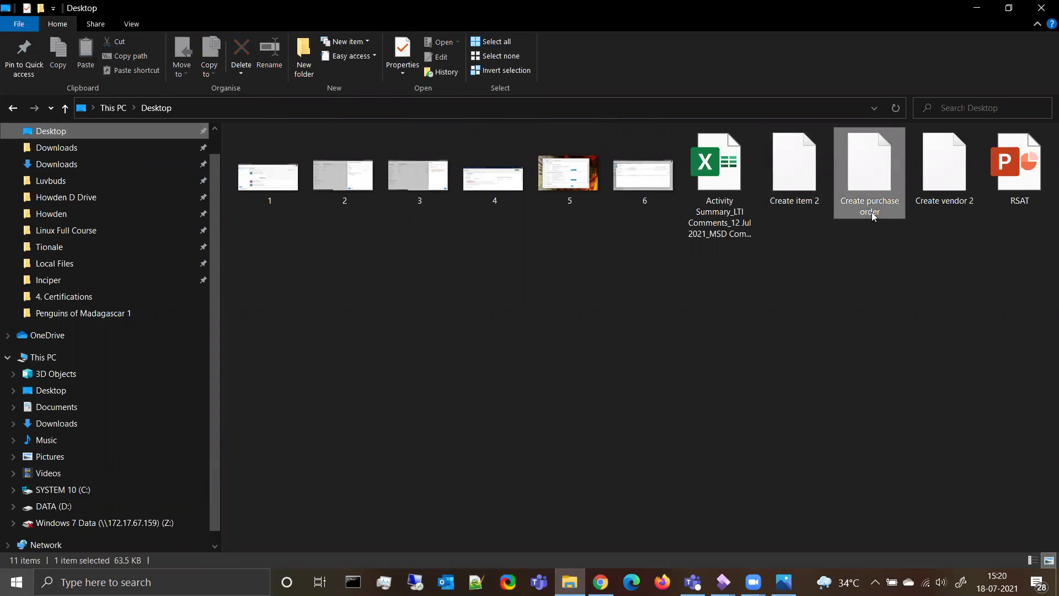
pyautogui.click(876, 214)
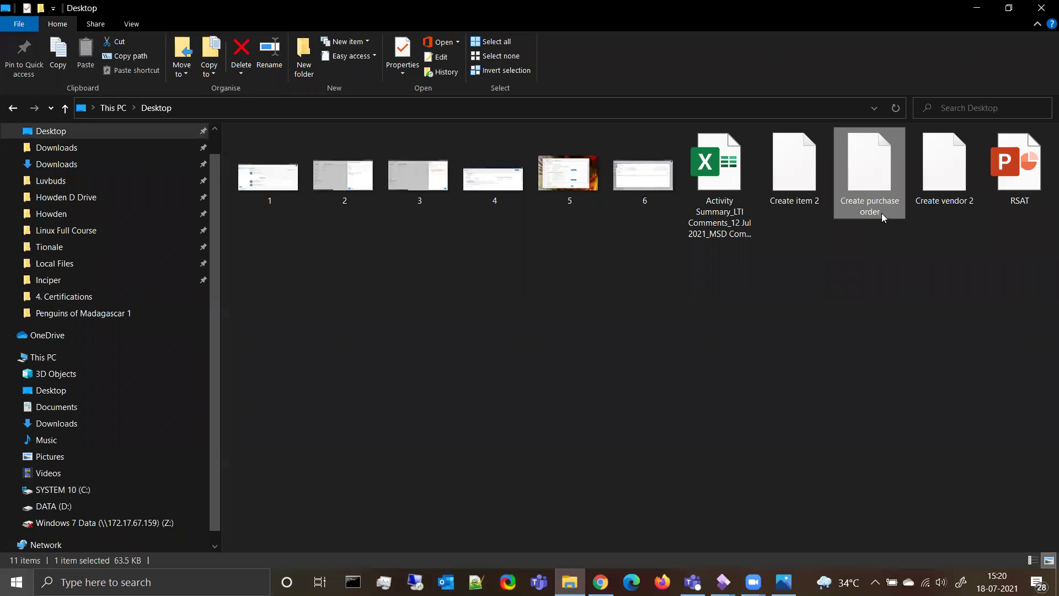
pyautogui.write('2')
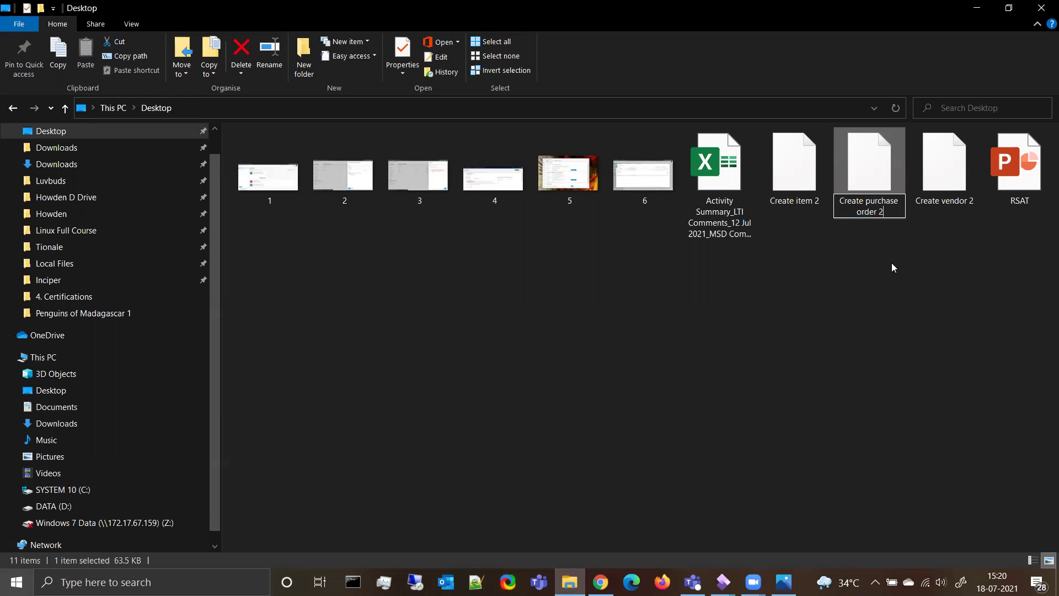
pyautogui.press('Return')
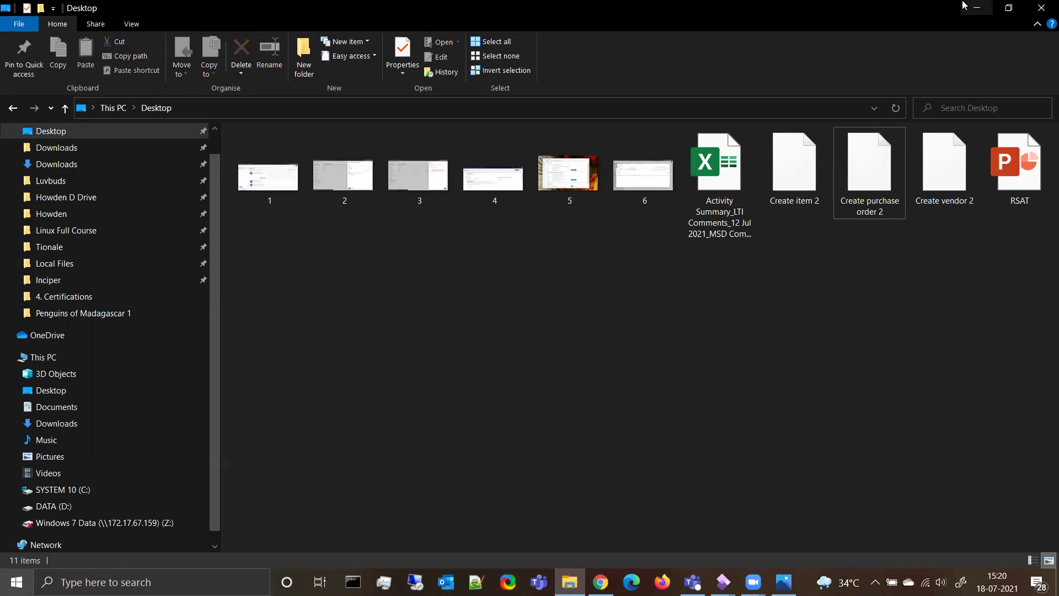
pyautogui.click(976, 8)
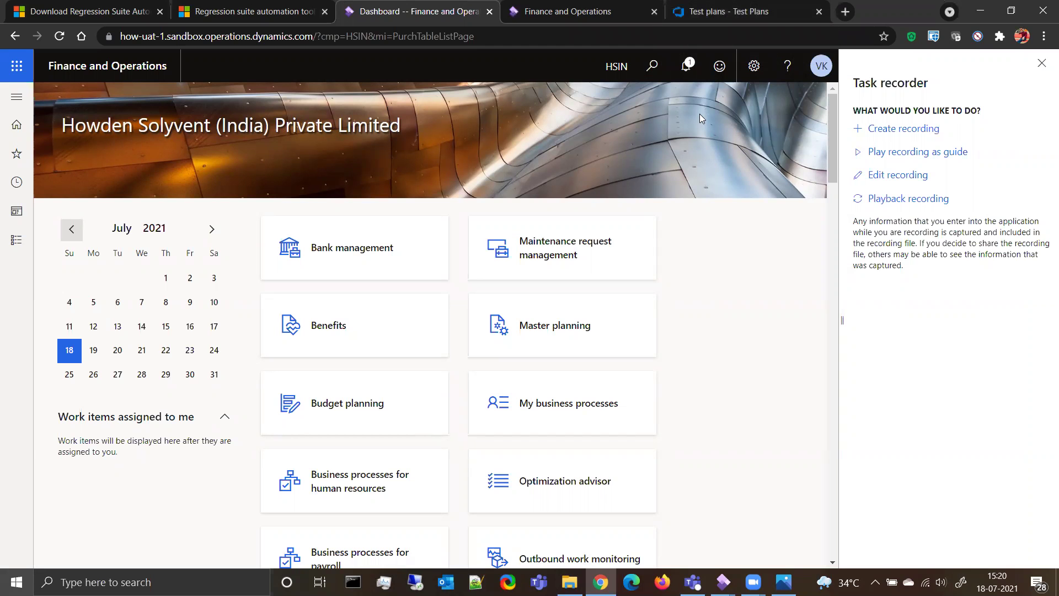
# Close Task recorder and switch to the Regression Suite Automation Tool, closing its duplicate window
pyautogui.click(1042, 64)
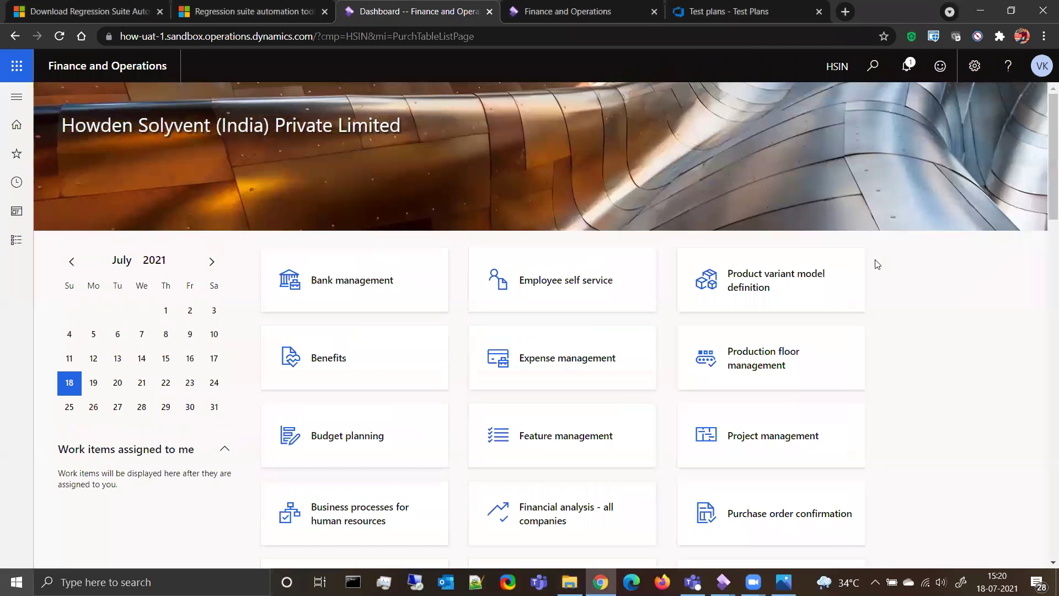
pyautogui.click(17, 96)
pyautogui.click(113, 303)
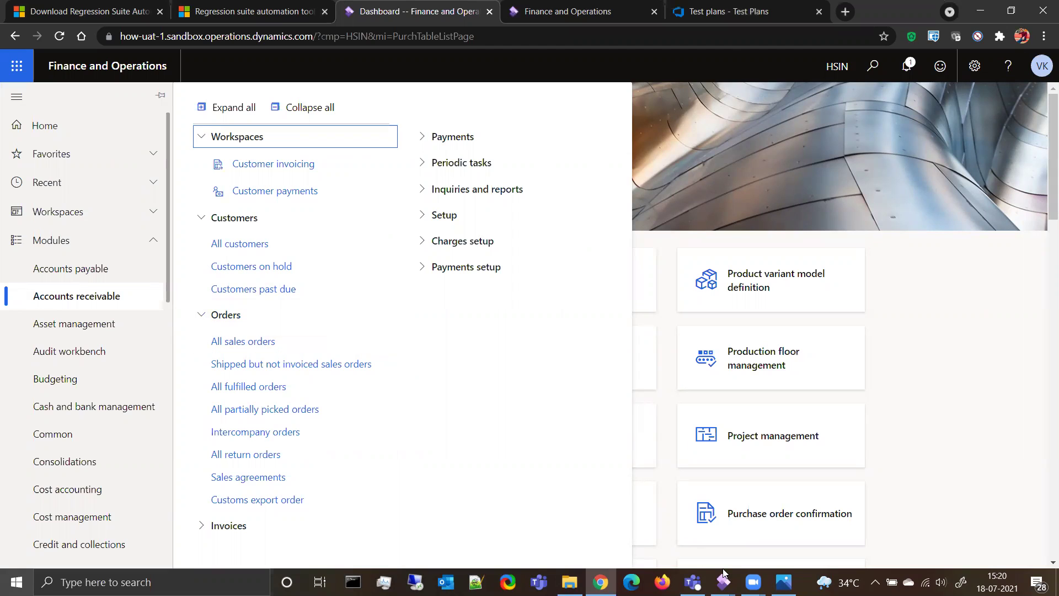
pyautogui.moveTo(722, 582)
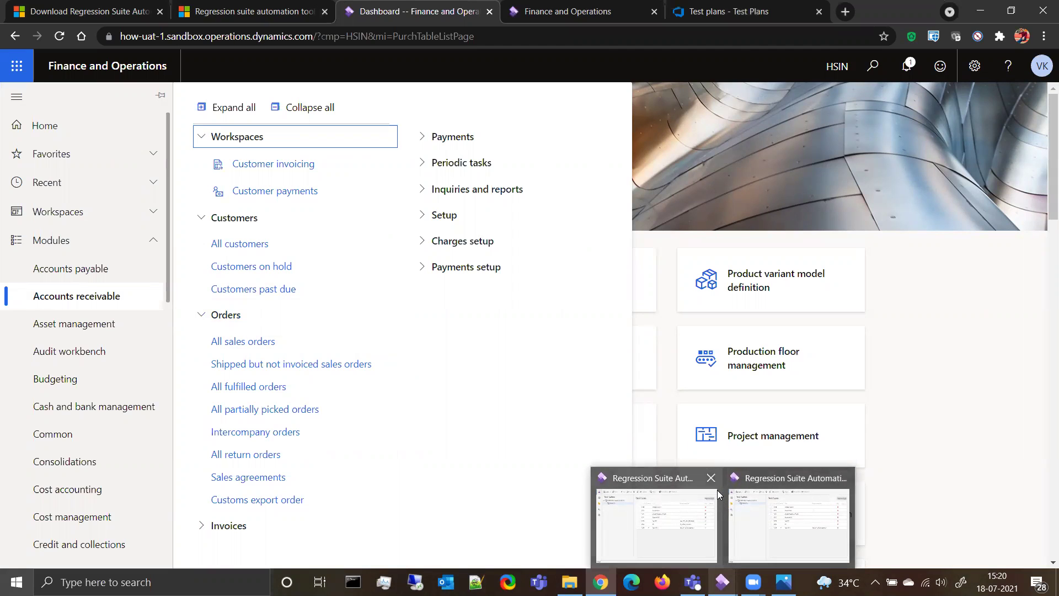
pyautogui.click(711, 478)
pyautogui.click(722, 515)
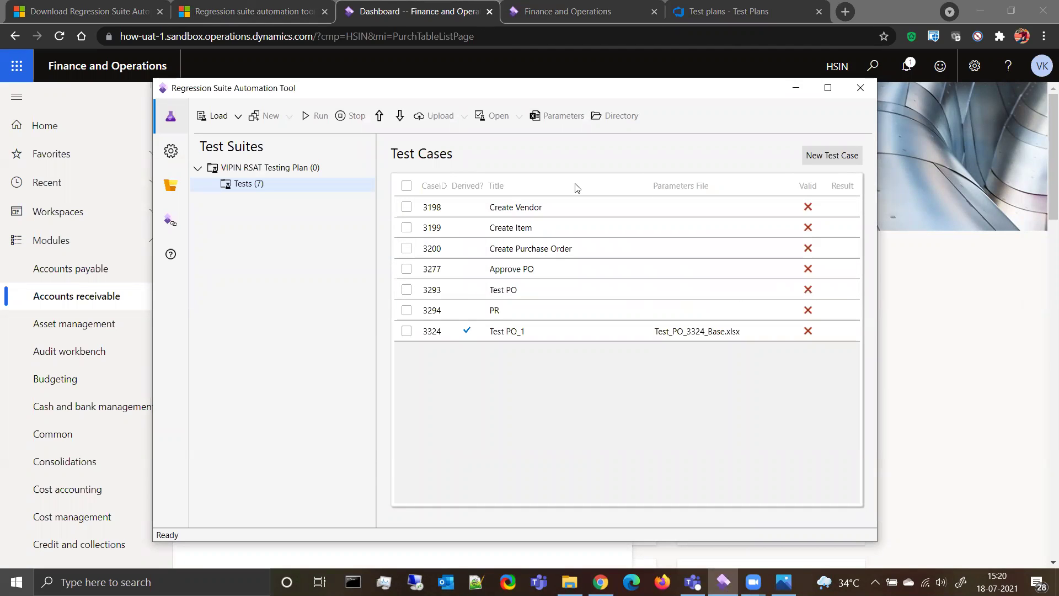
# Start a new test case and title it "Create item 2", copying the name from the recording file on the Desktop
pyautogui.click(824, 156)
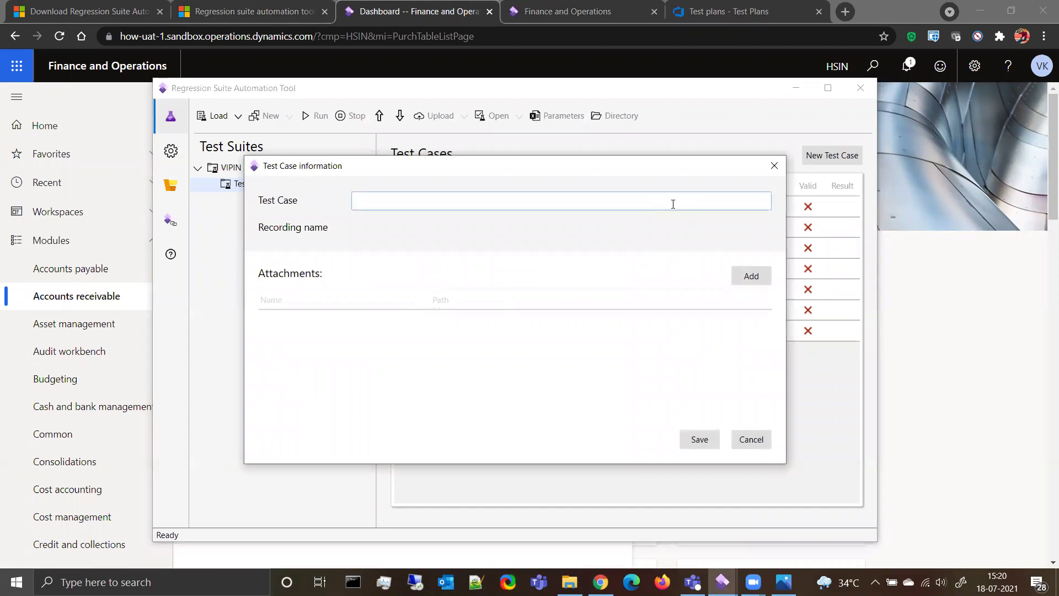
pyautogui.click(570, 582)
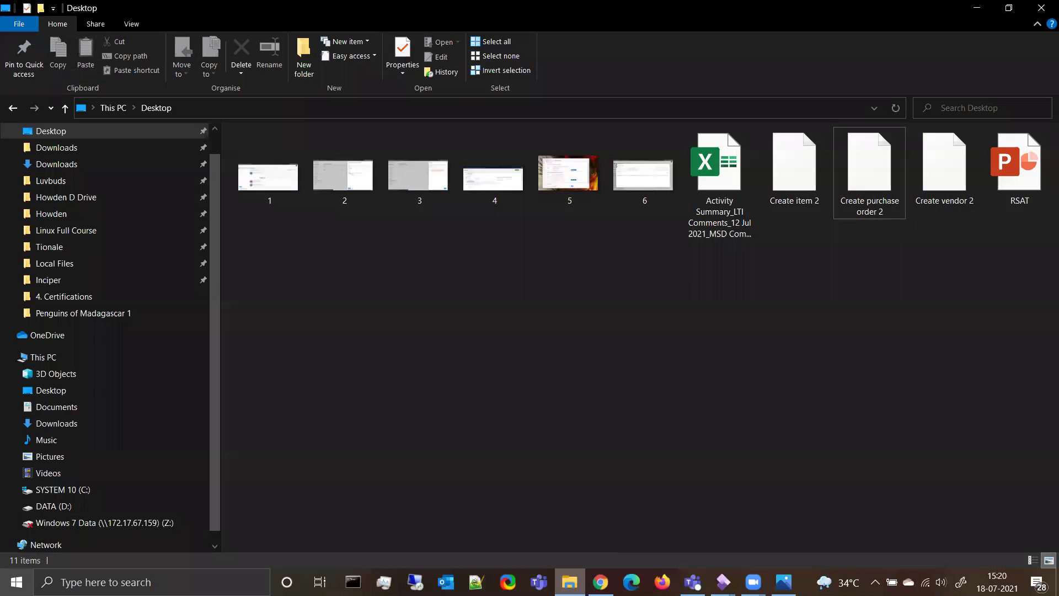
pyautogui.click(797, 203)
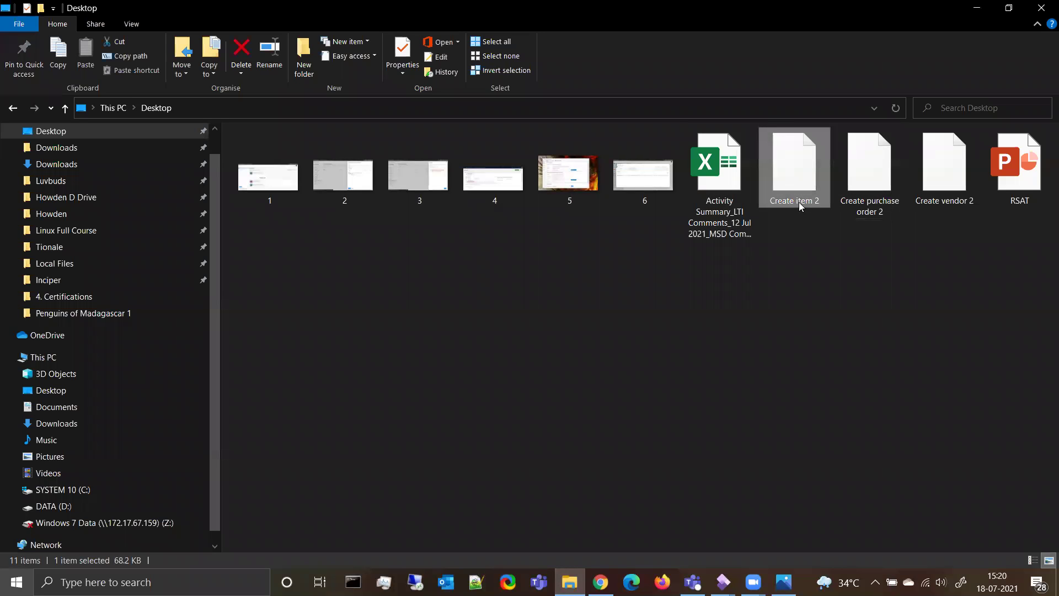
pyautogui.click(799, 201)
pyautogui.hotkey('ctrl', 'c')
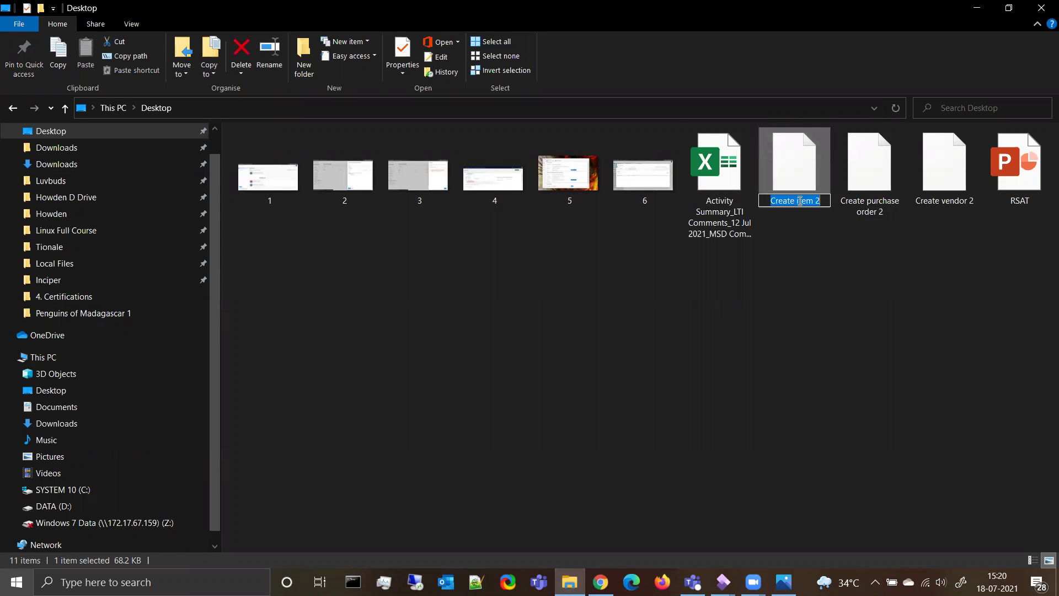
pyautogui.hotkey('alt', 'Tab')
pyautogui.hotkey('ctrl', 'v')
# Attach the "Create item 2" recording from the Desktop to the test case and save it
pyautogui.click(752, 278)
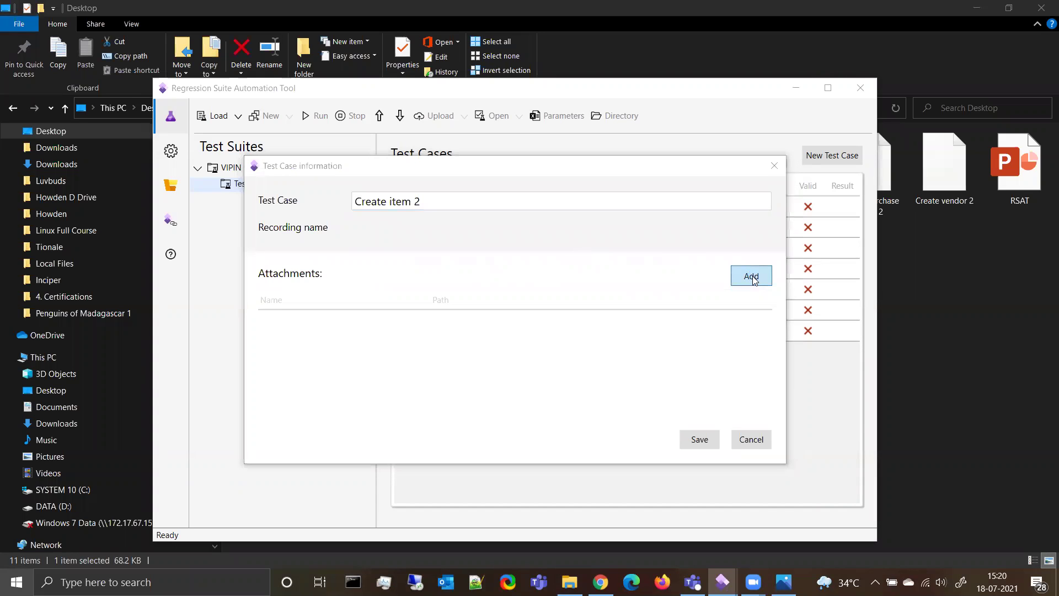
pyautogui.click(484, 293)
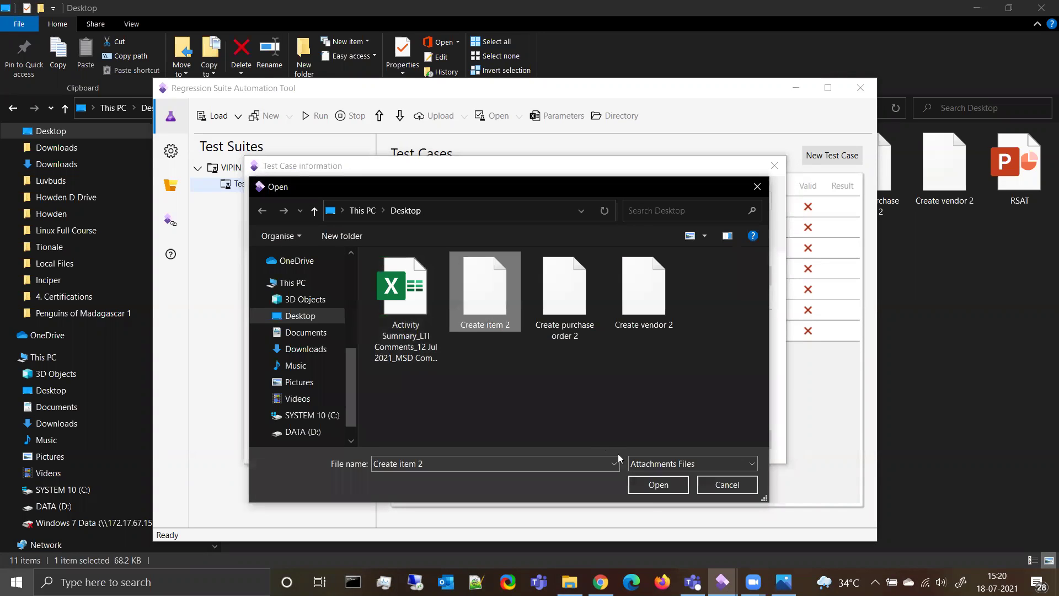
pyautogui.click(656, 484)
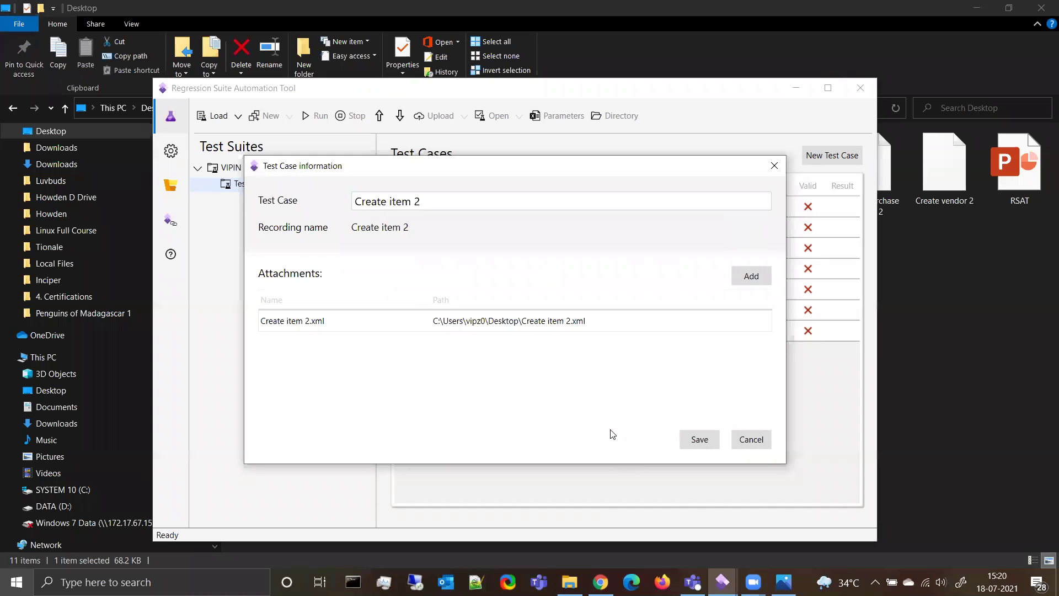
pyautogui.click(699, 442)
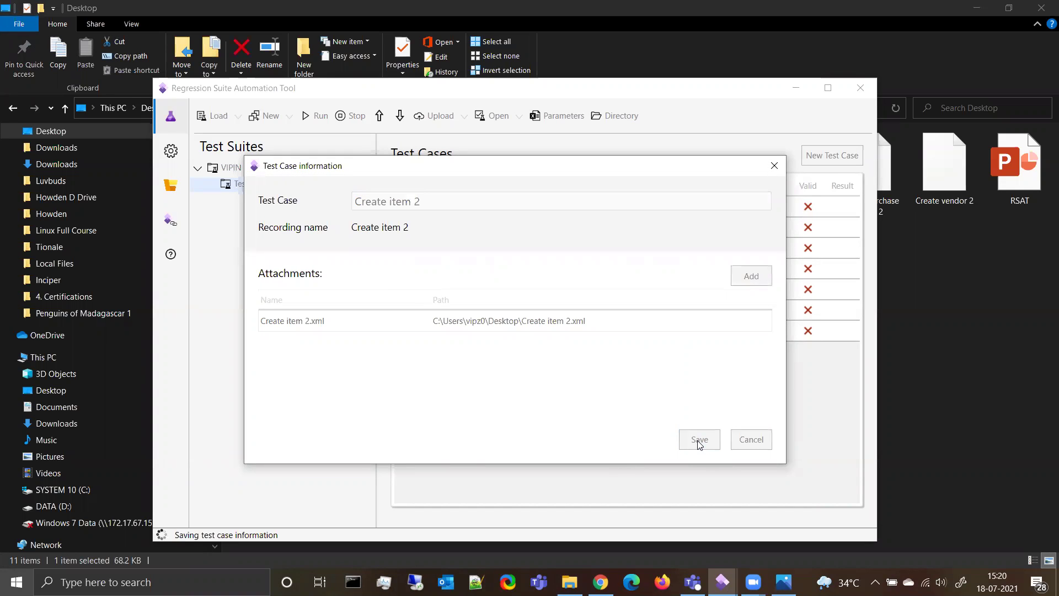
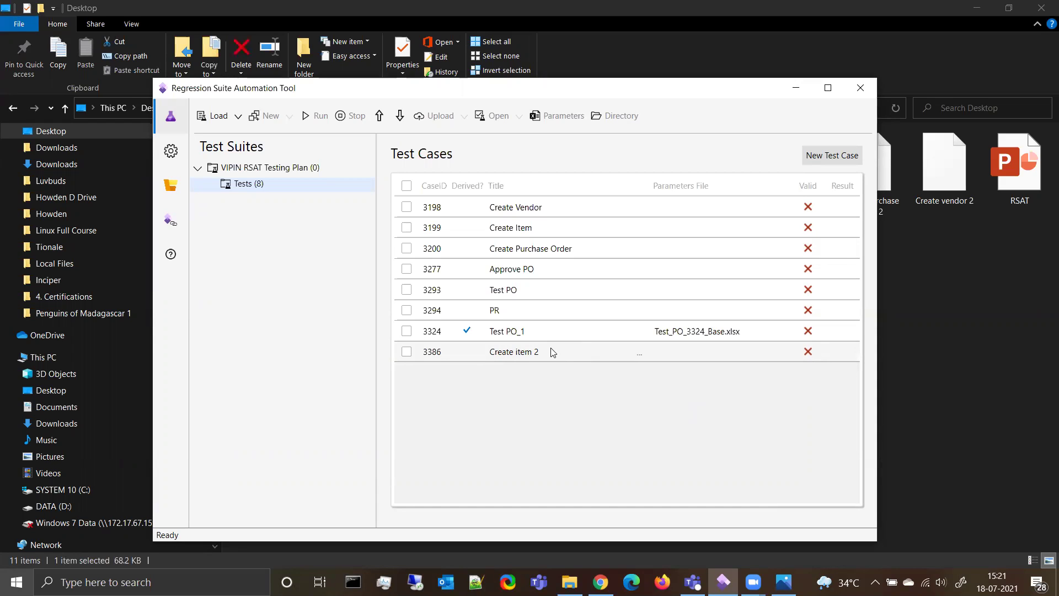
# Start a new test case and title it "Create vendor 2", copying the name from the recording file on the Desktop
pyautogui.click(818, 159)
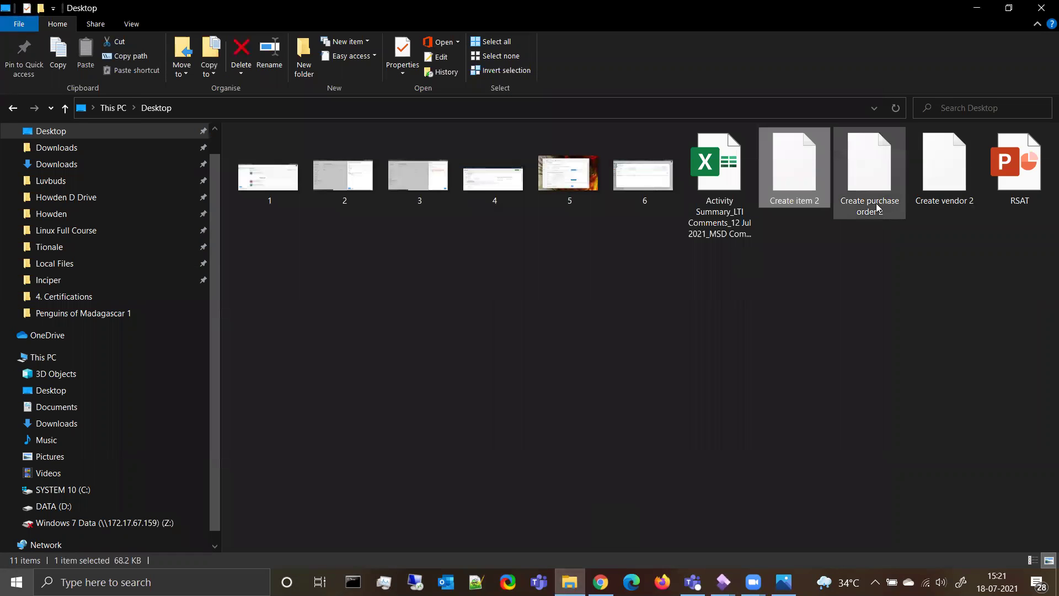
pyautogui.click(880, 215)
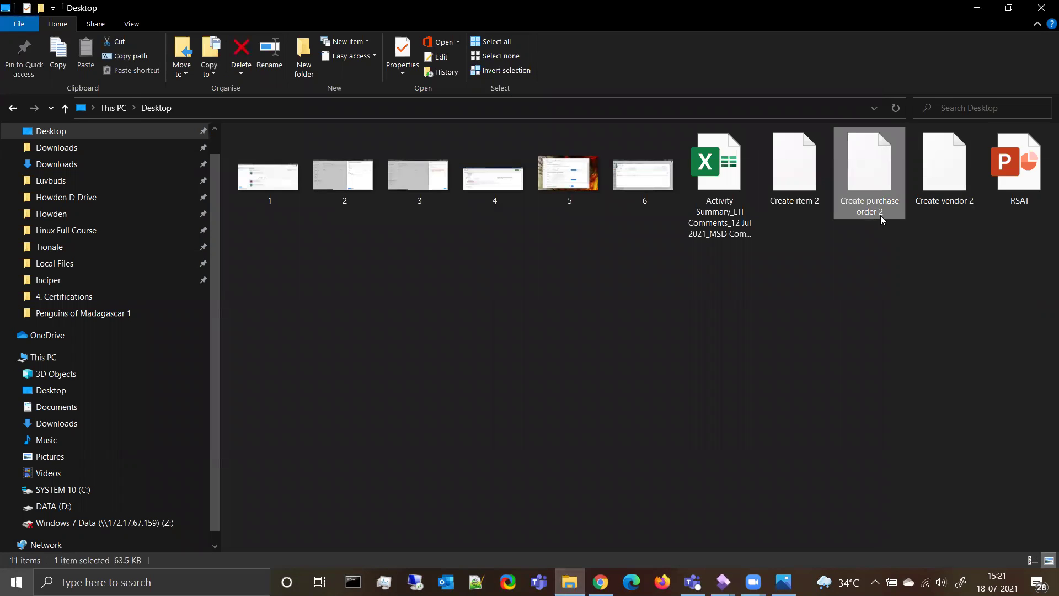
pyautogui.click(880, 212)
pyautogui.click(952, 190)
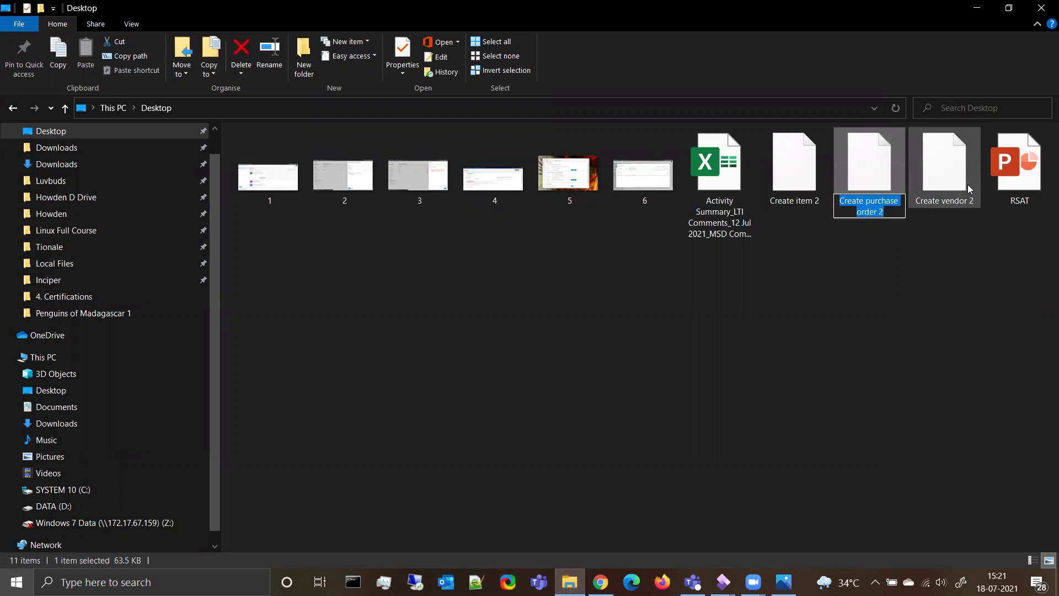
pyautogui.click(952, 200)
pyautogui.hotkey('ctrl', 'c')
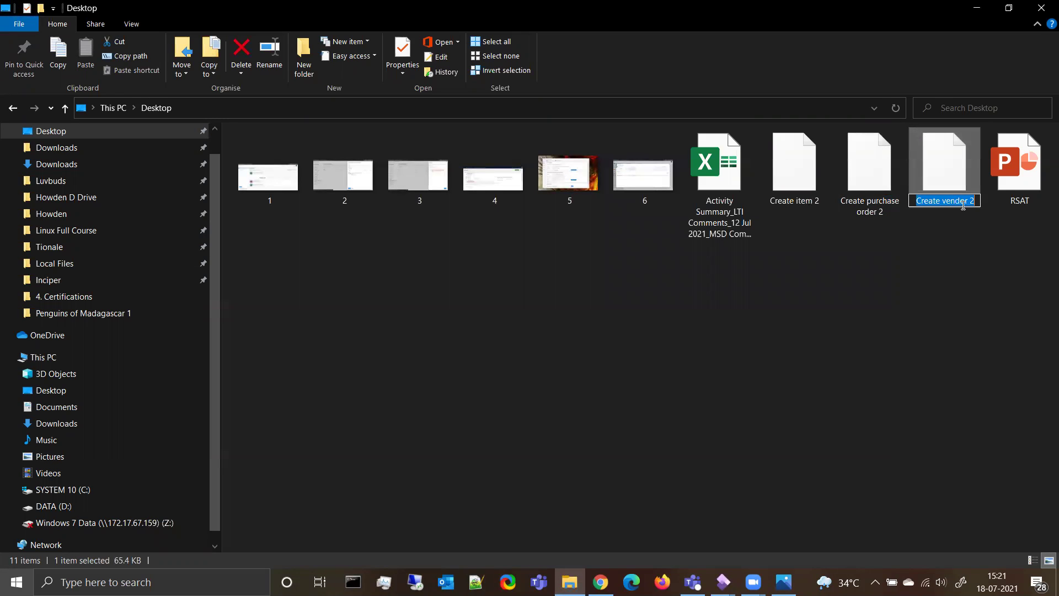
pyautogui.click(964, 270)
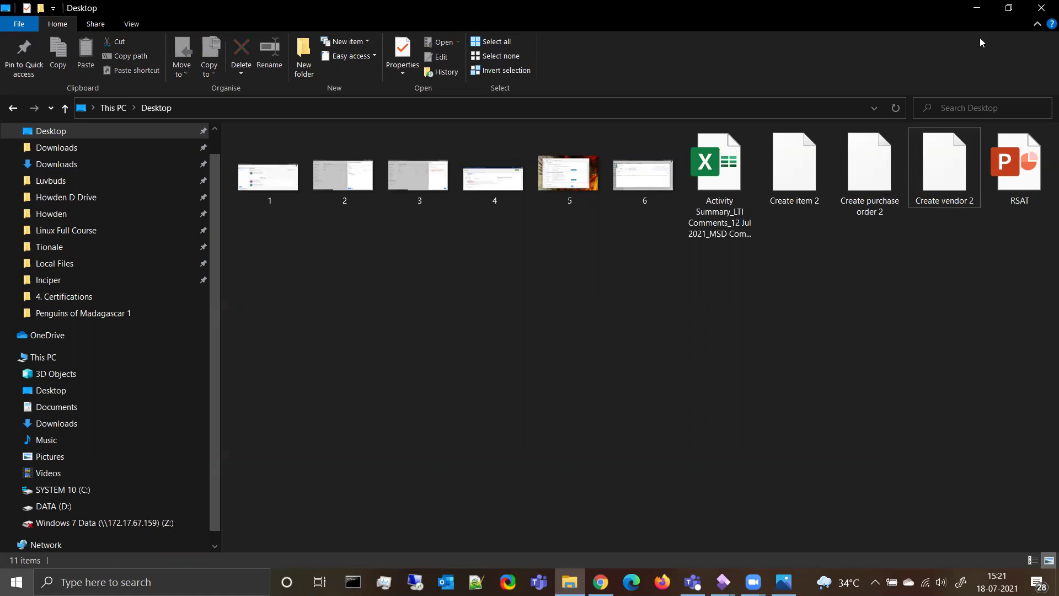
pyautogui.click(976, 8)
pyautogui.click(370, 200)
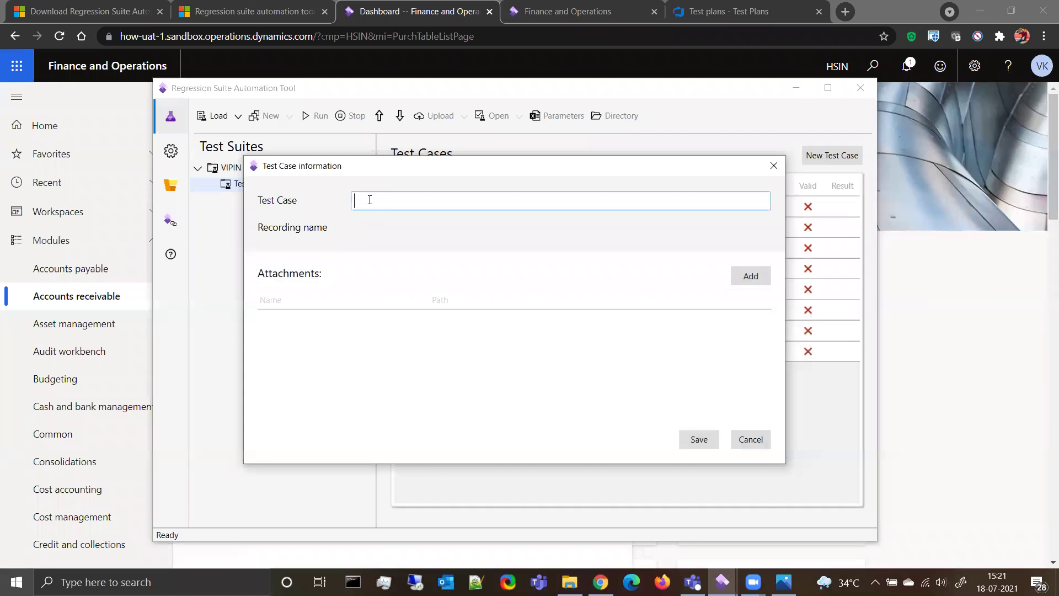
pyautogui.hotkey('ctrl', 'v')
# Attach the "Create vendor 2" recording from the Desktop to the test case and save it
pyautogui.click(756, 279)
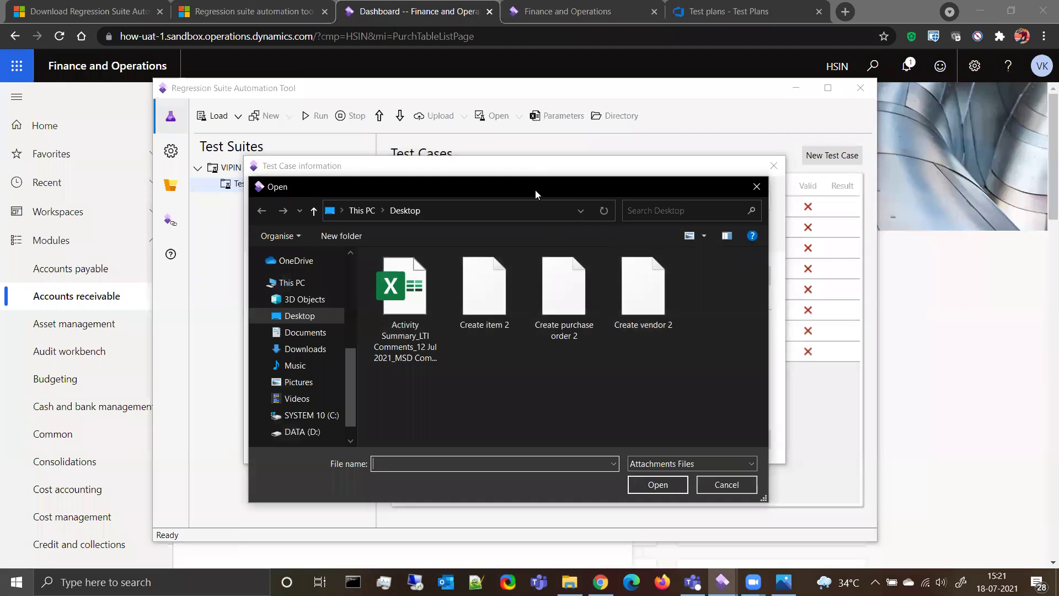
pyautogui.moveTo(560, 190); pyautogui.dragTo(814, 124)
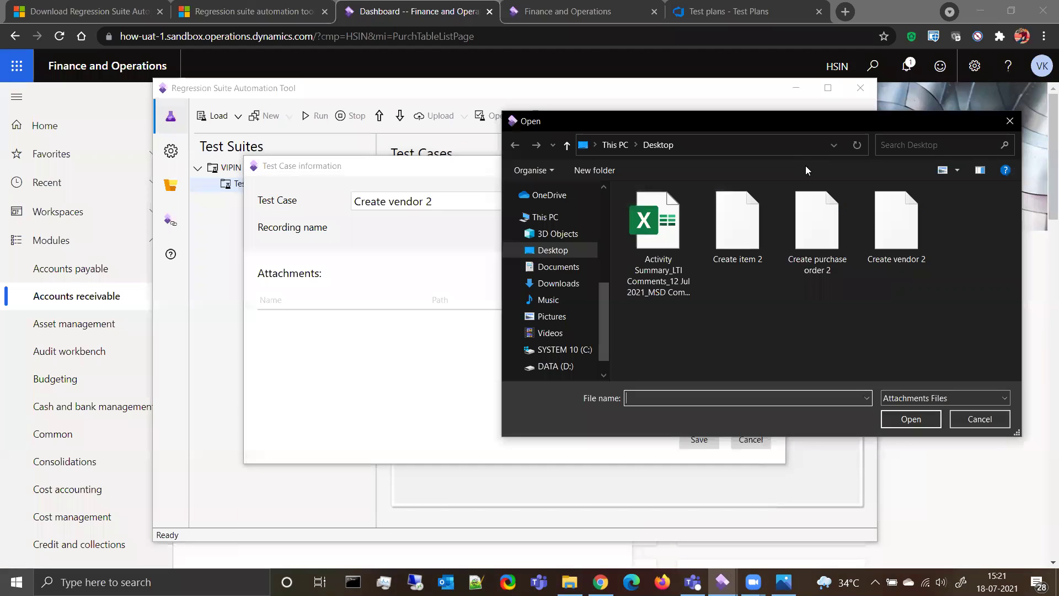
pyautogui.click(900, 247)
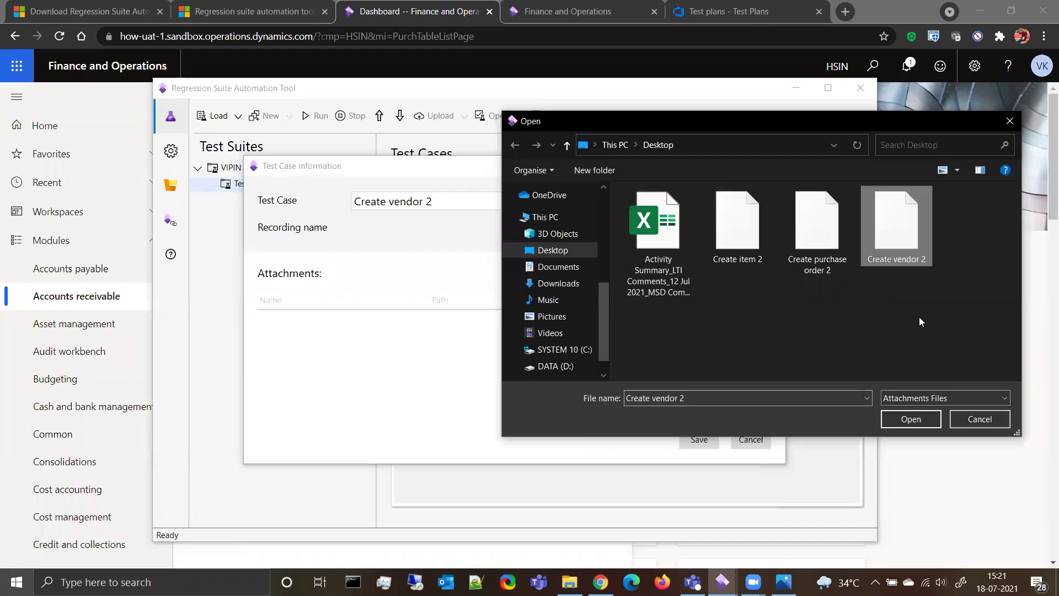
pyautogui.click(911, 419)
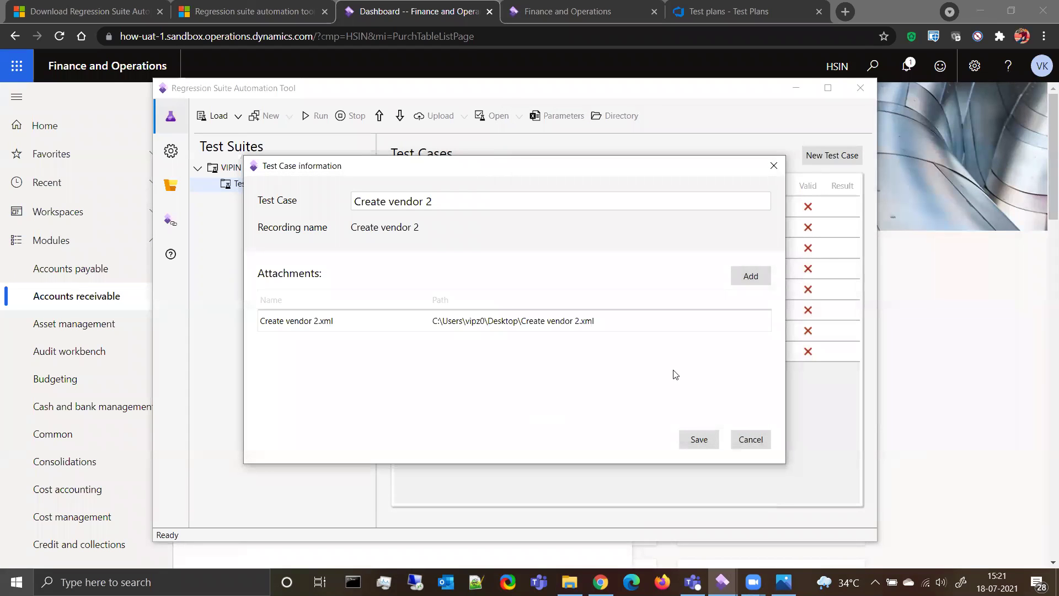
pyautogui.click(704, 444)
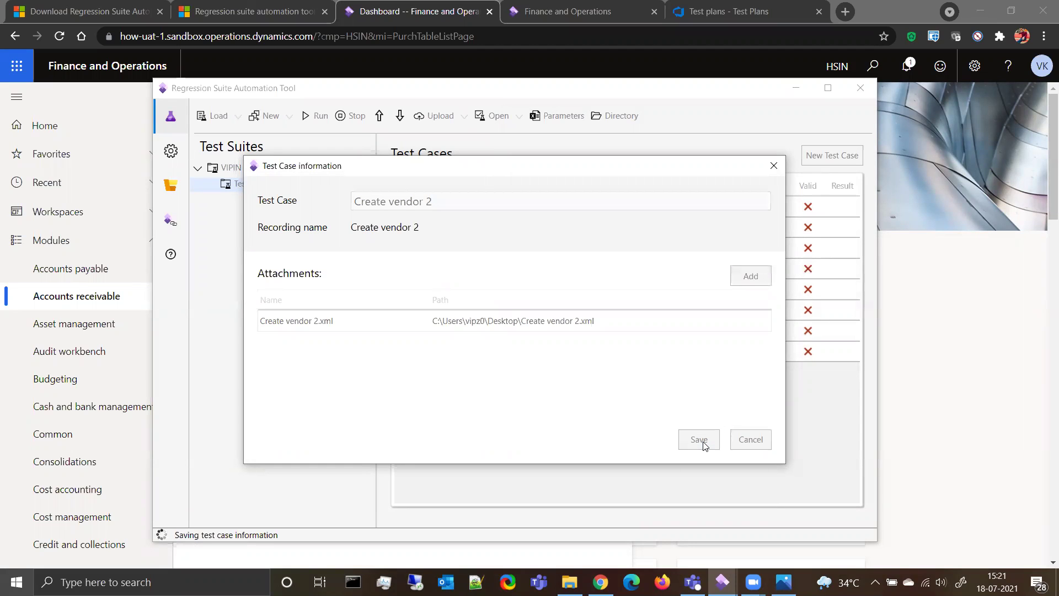
# Start another test case titled "Create purchase order 2", copying the name from the matching recording file on the Desktop
pyautogui.click(569, 582)
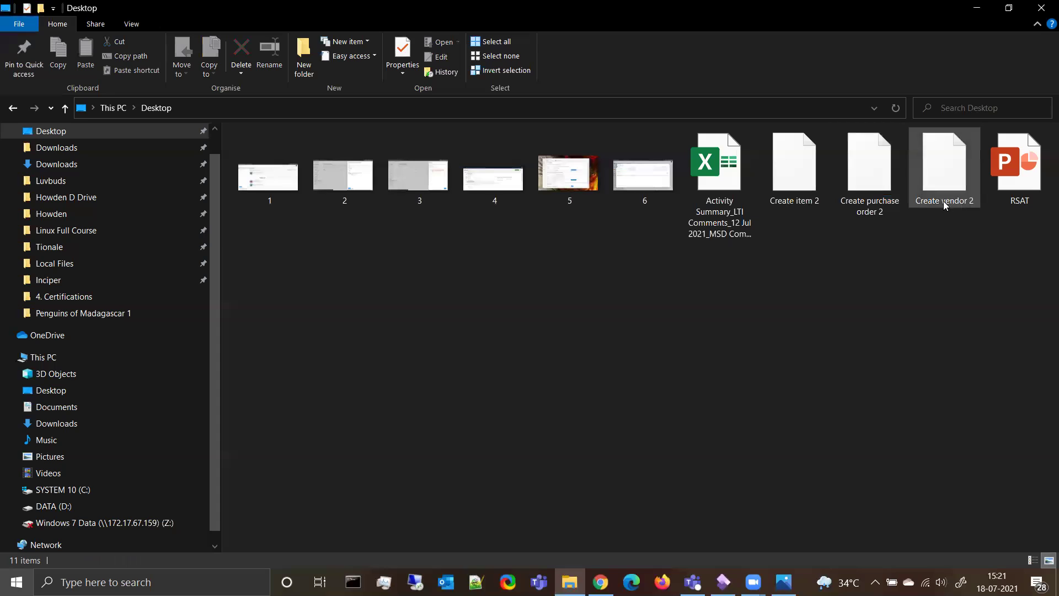
pyautogui.click(870, 212)
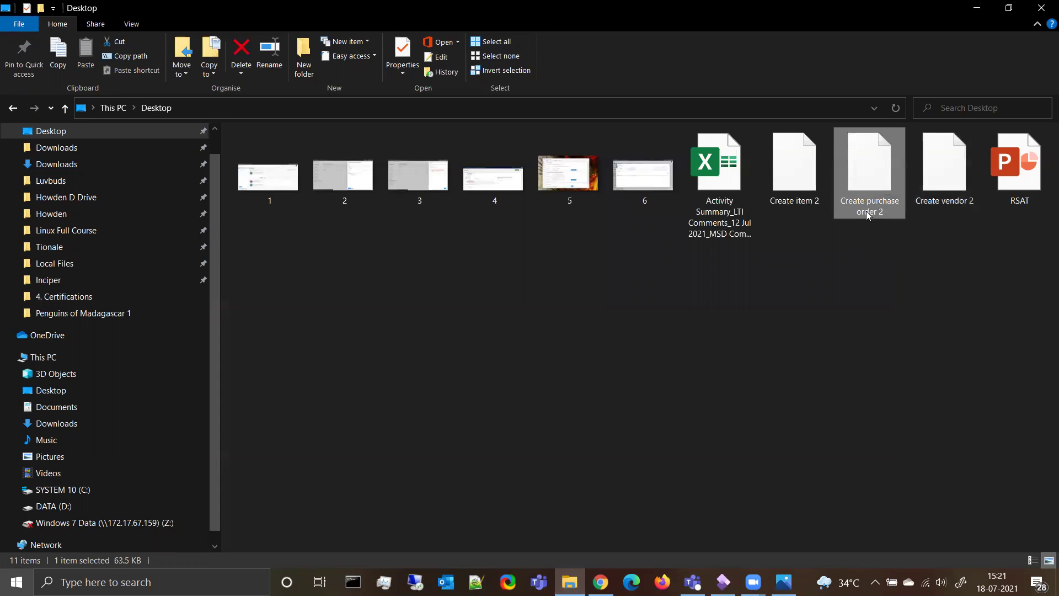
pyautogui.click(867, 213)
pyautogui.hotkey('ctrl', 'c')
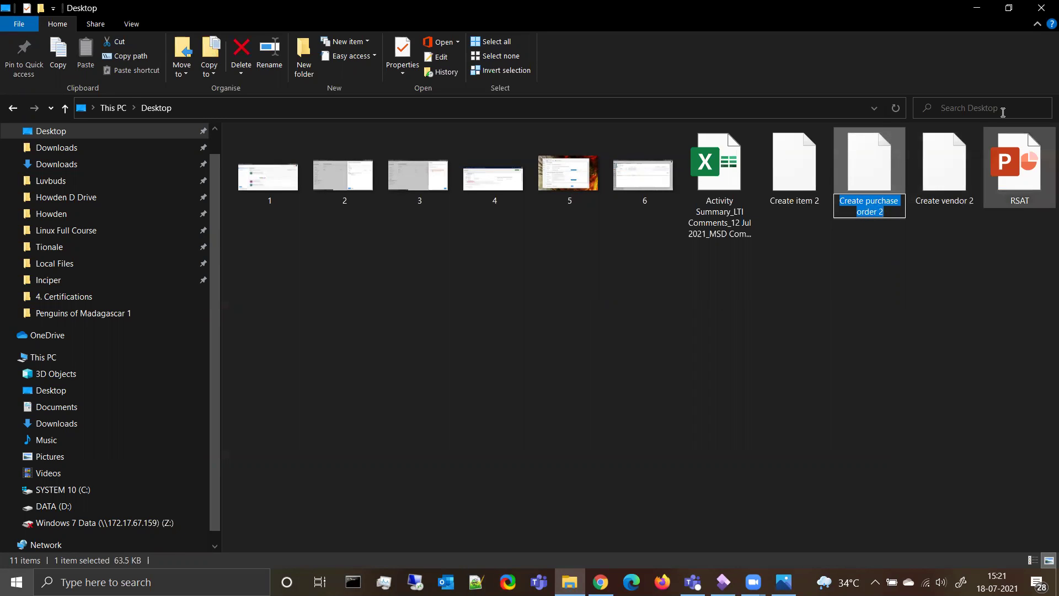
pyautogui.click(977, 15)
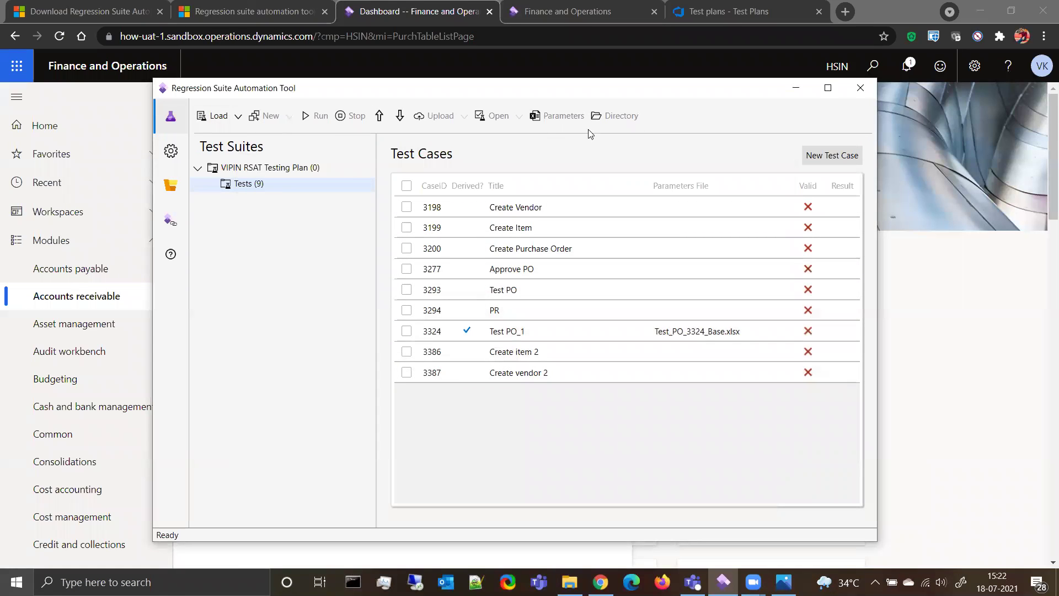
pyautogui.click(836, 157)
pyautogui.click(377, 201)
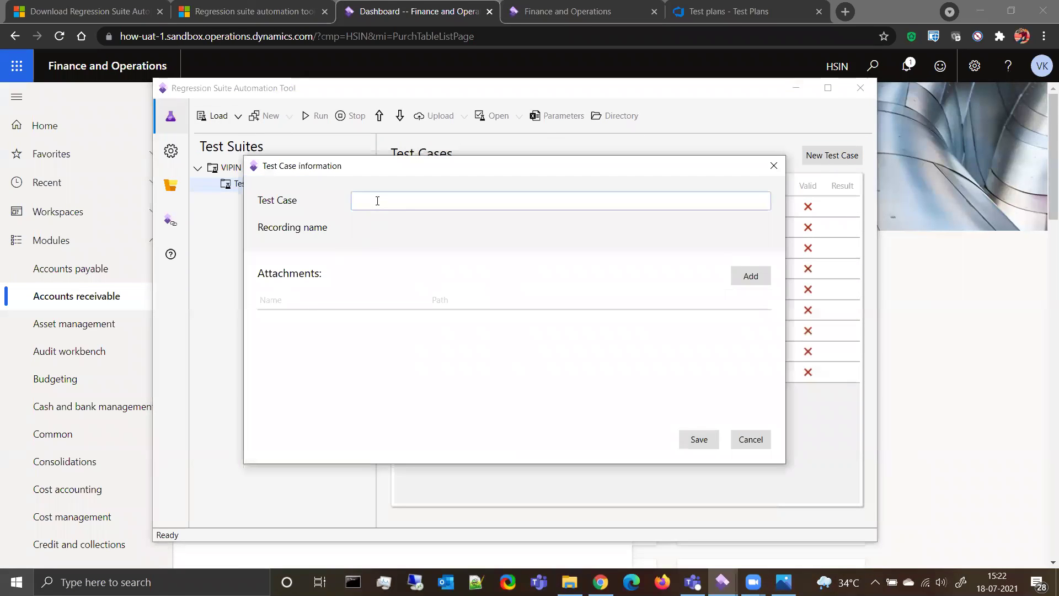
pyautogui.hotkey('ctrl', 'v')
# Attach the "Create purchase order 2" recording from the Desktop to the test case and save it
pyautogui.click(750, 276)
pyautogui.click(896, 227)
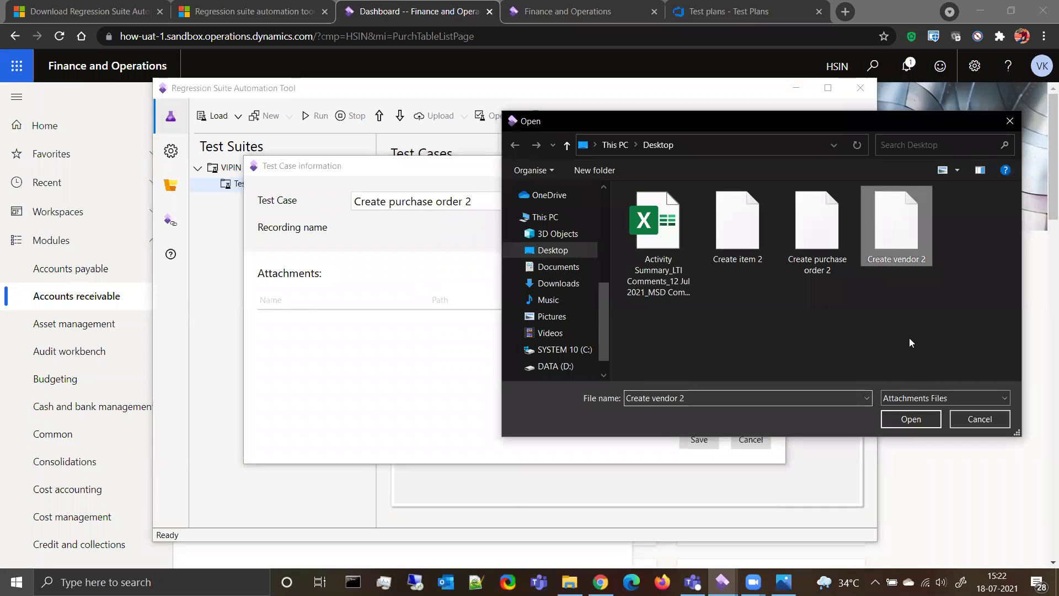
pyautogui.click(812, 237)
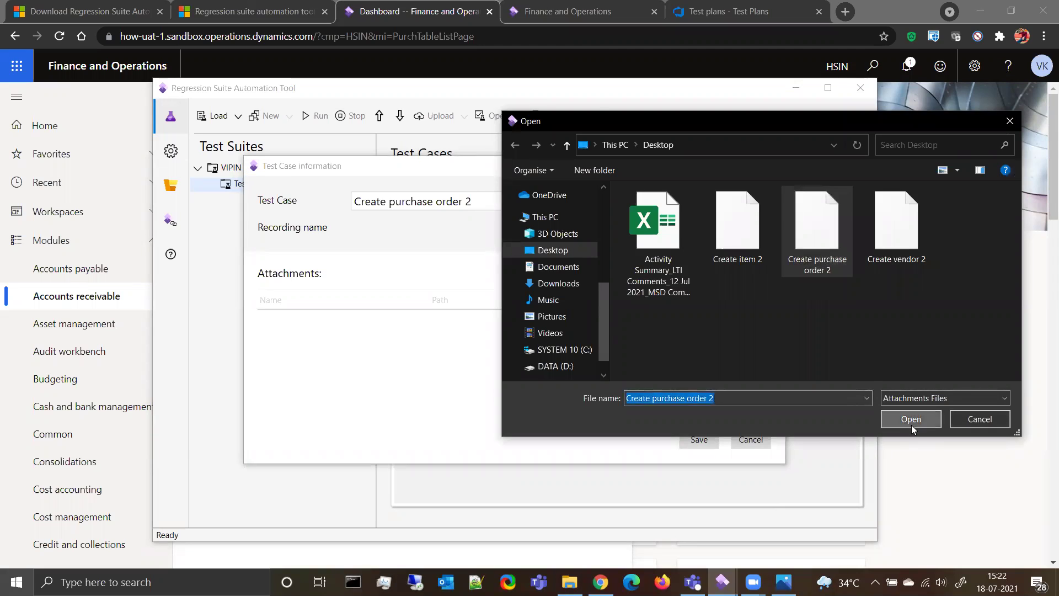
pyautogui.click(912, 418)
pyautogui.click(696, 447)
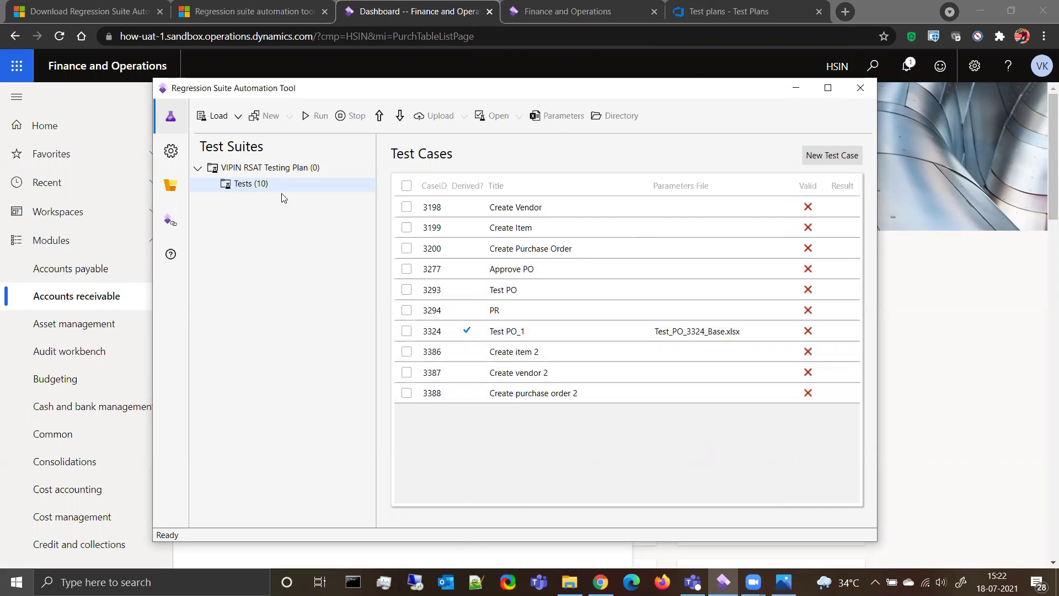
pyautogui.click(236, 118)
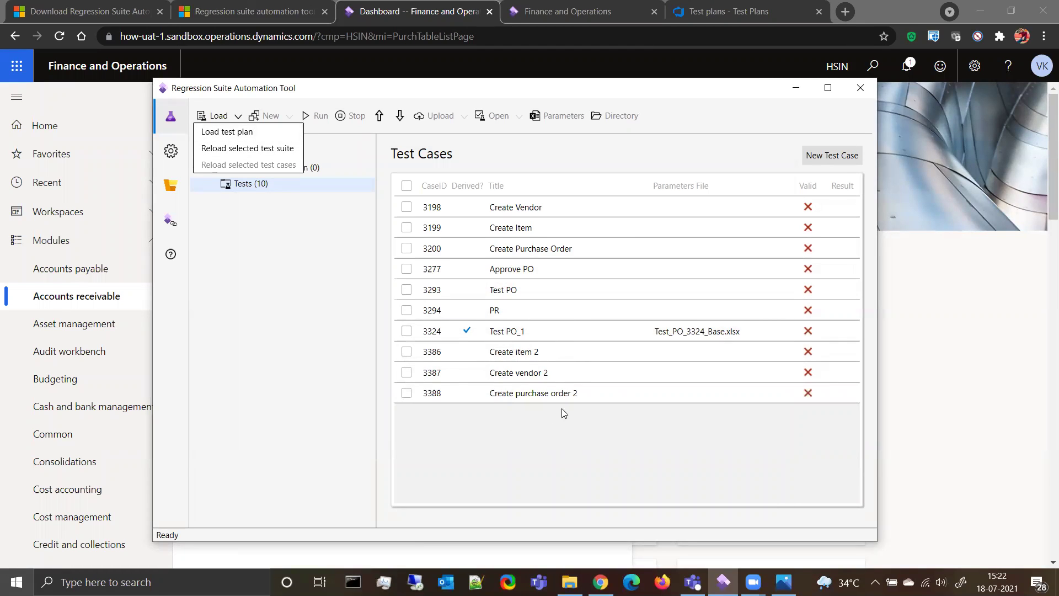
pyautogui.click(530, 466)
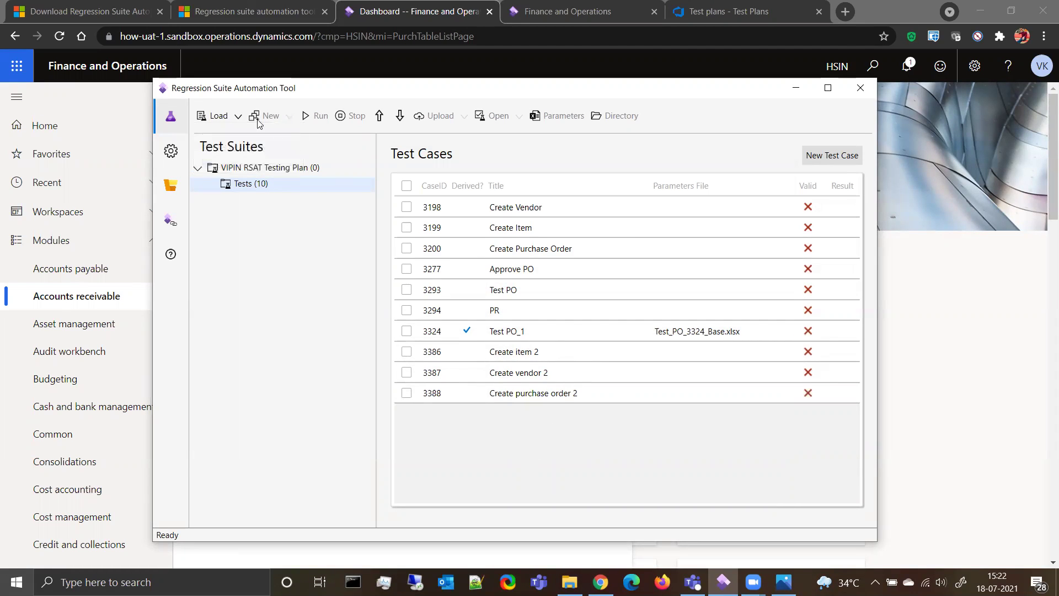
# Generate test execution and parameter files for the test cases "Create item 2", "Create vendor 2" and "Create purchase order 2"
pyautogui.click(406, 352)
pyautogui.click(407, 373)
pyautogui.click(407, 393)
pyautogui.click(289, 117)
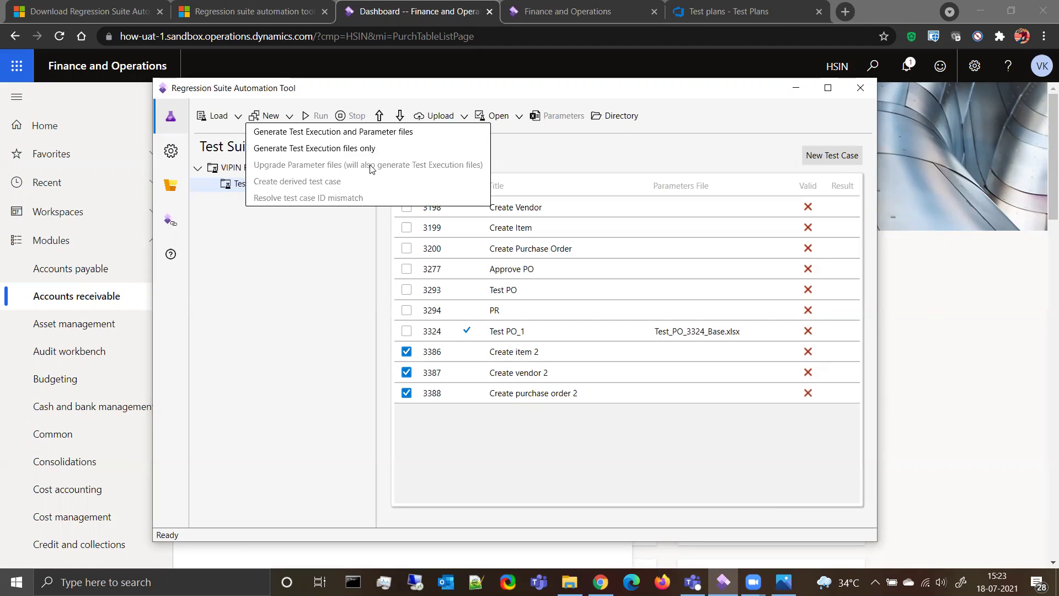
pyautogui.click(379, 136)
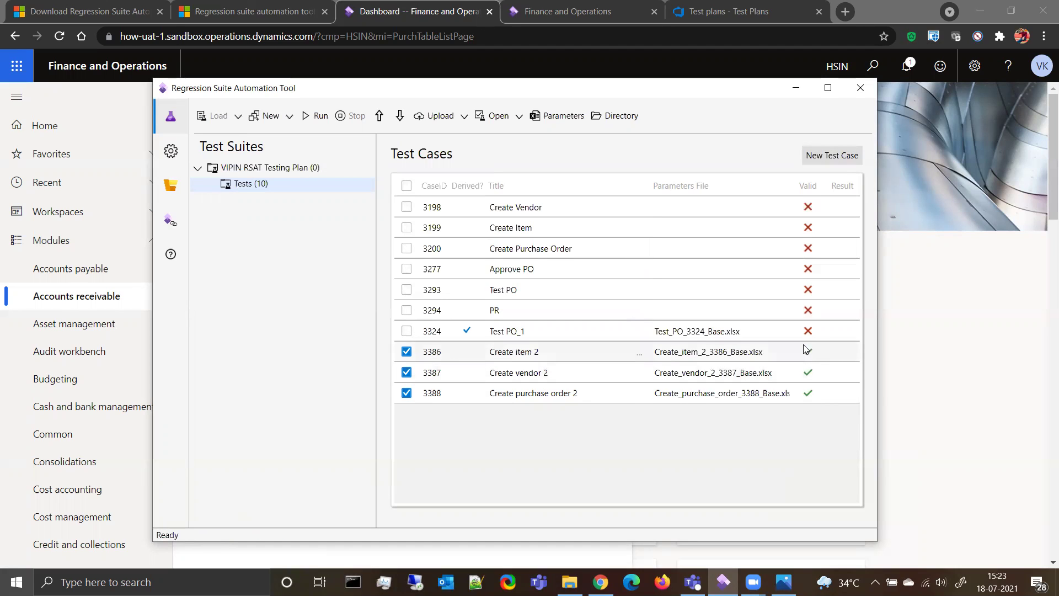
pyautogui.click(406, 351)
pyautogui.click(406, 372)
pyautogui.click(407, 393)
pyautogui.click(406, 351)
pyautogui.click(406, 372)
pyautogui.click(407, 392)
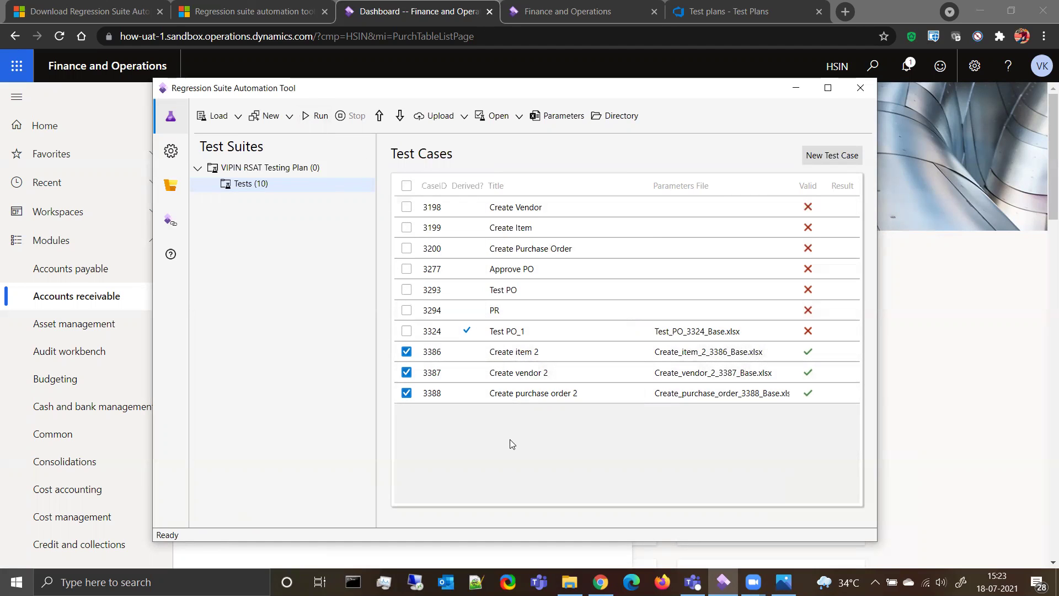
# Open the Excel parameter file of the "Create item 2" test case and show its TestCaseSteps sheet in a maximized window
pyautogui.click(407, 351)
pyautogui.click(406, 372)
pyautogui.click(541, 350)
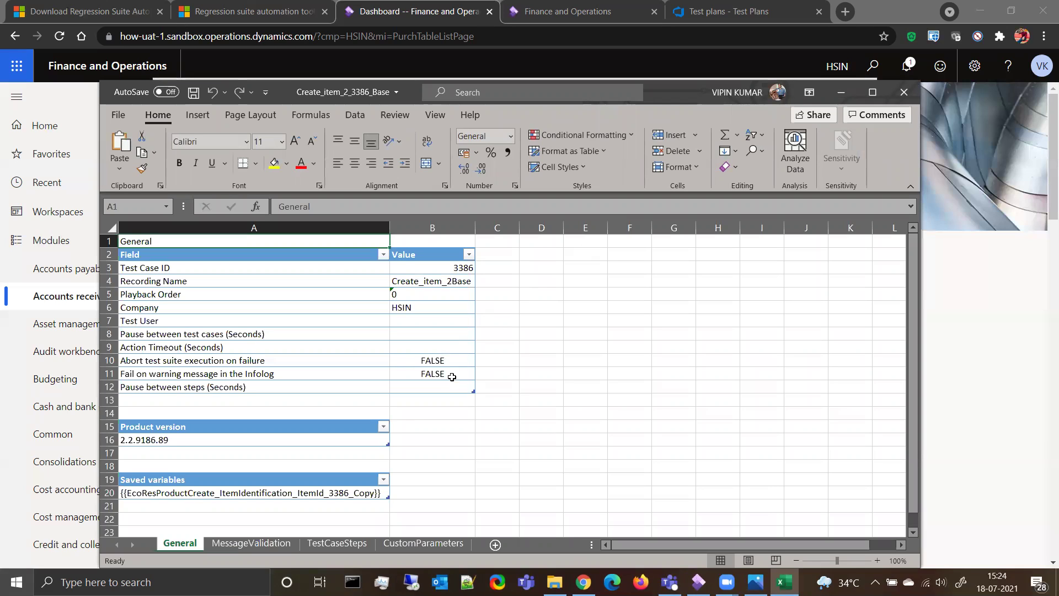
pyautogui.click(305, 496)
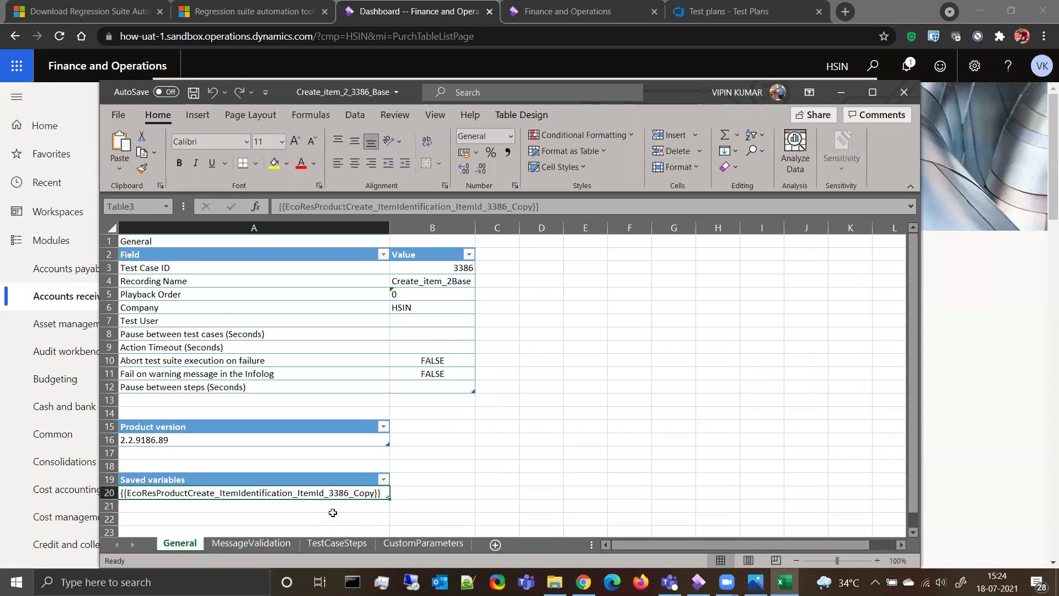
pyautogui.click(337, 543)
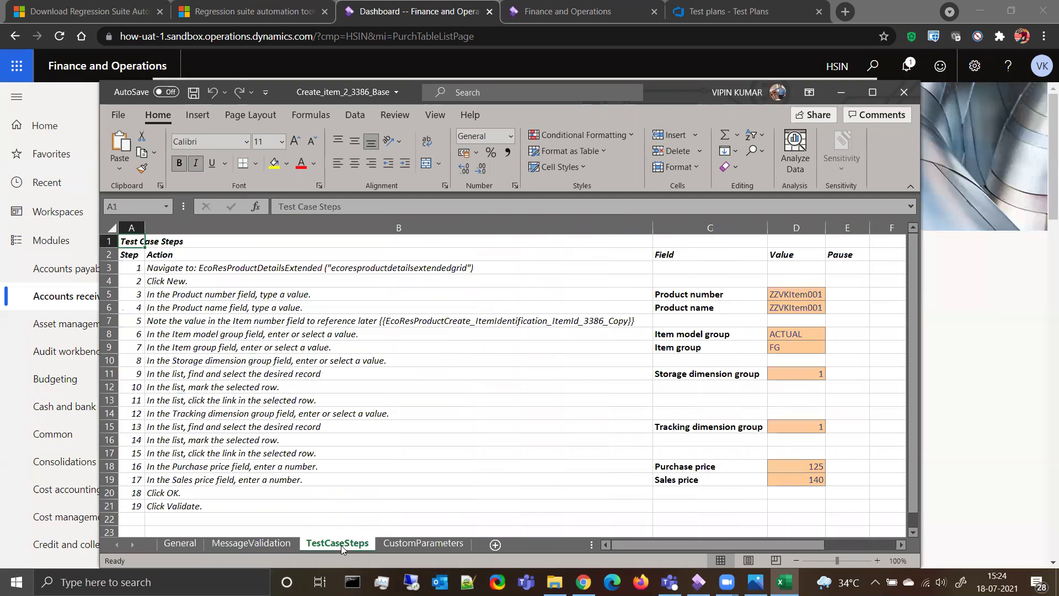
pyautogui.click(873, 93)
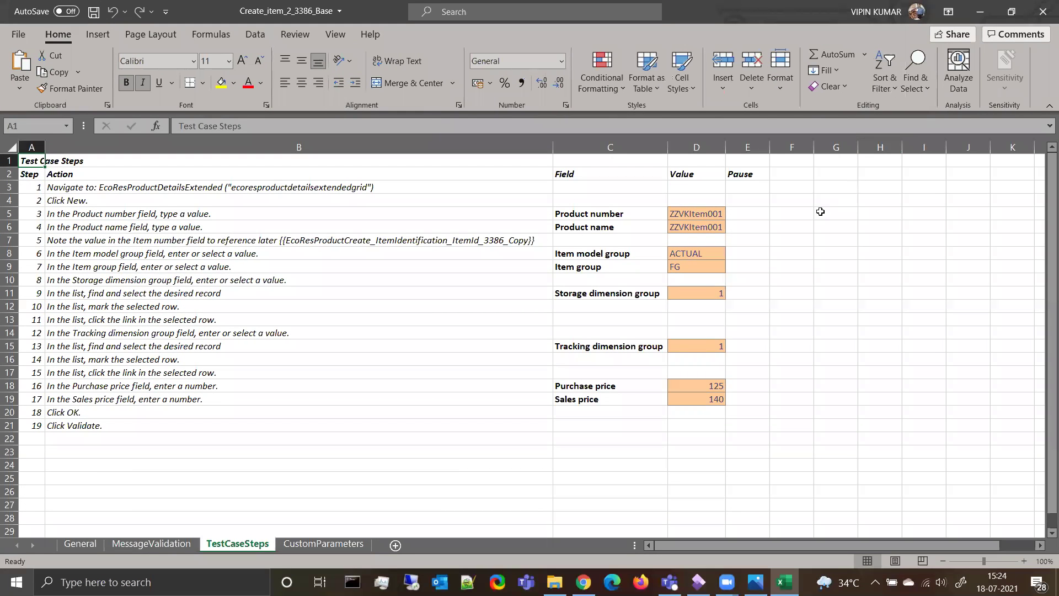
# Set both the Product number and Product name values to ZZVKItem002 in the test case steps
pyautogui.doubleClick(704, 216)
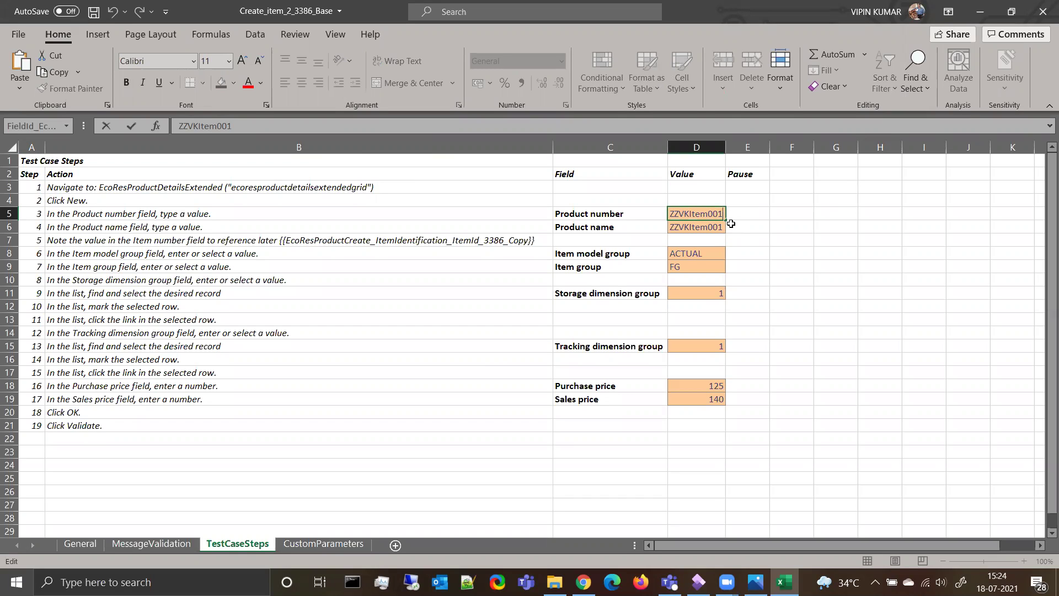
pyautogui.write('2')
pyautogui.doubleClick(724, 227)
pyautogui.press('BackSpace')
pyautogui.write('2')
pyautogui.press('Tab')
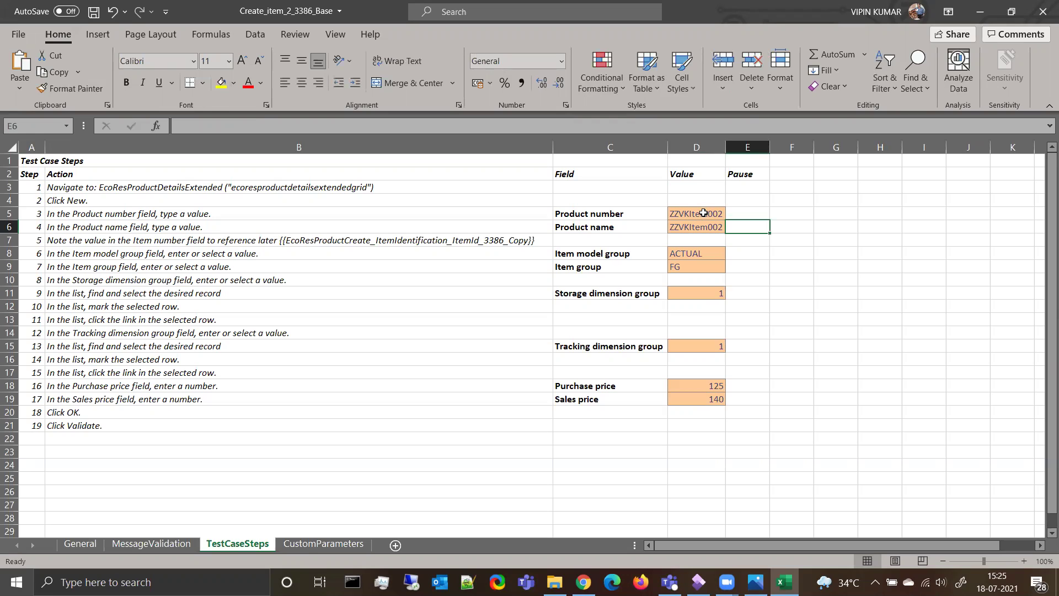
pyautogui.click(703, 213)
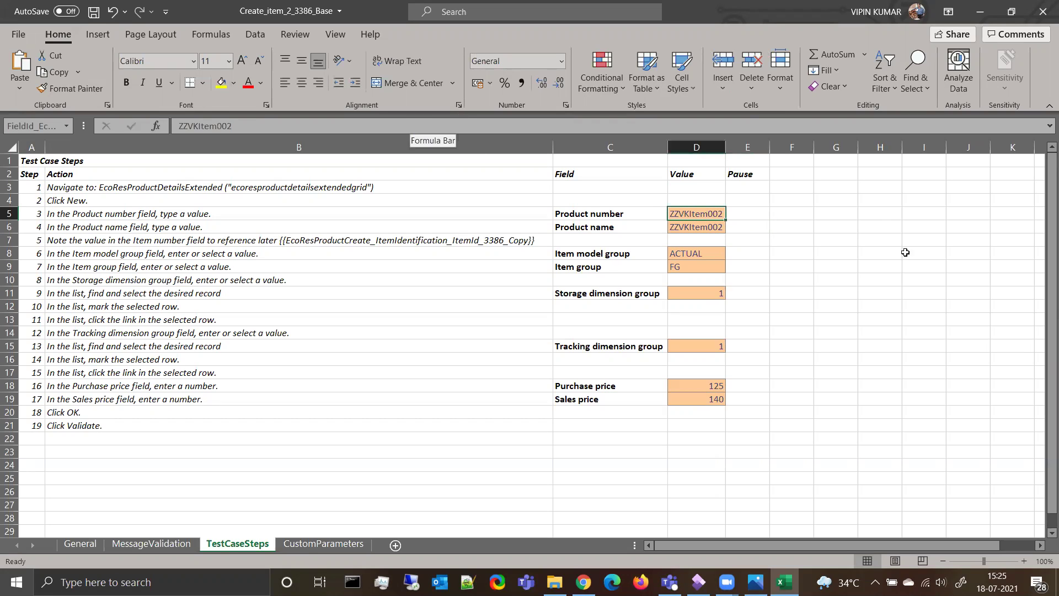
pyautogui.click(873, 212)
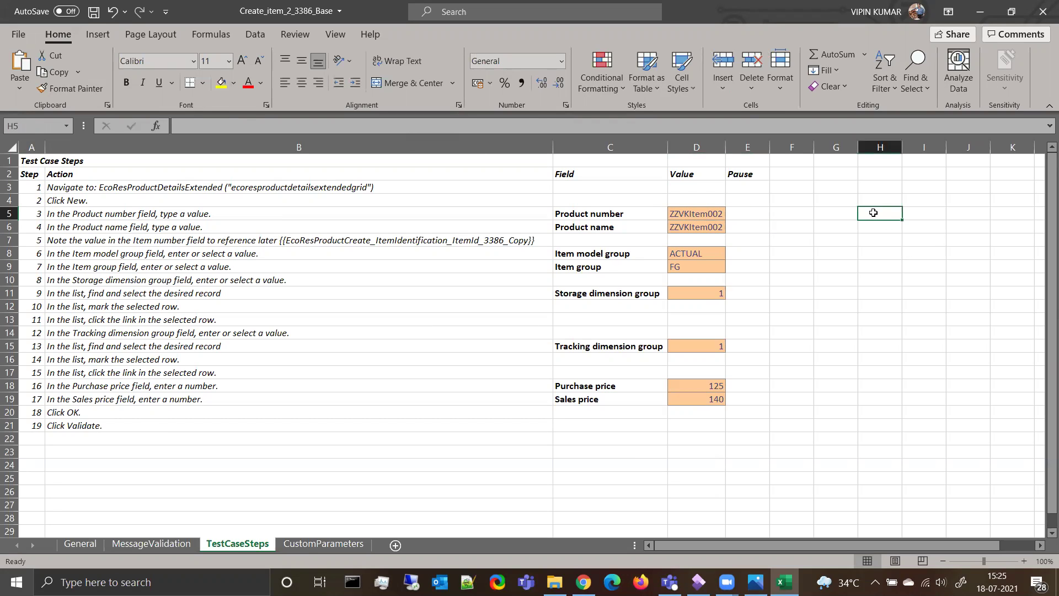
pyautogui.write("'")
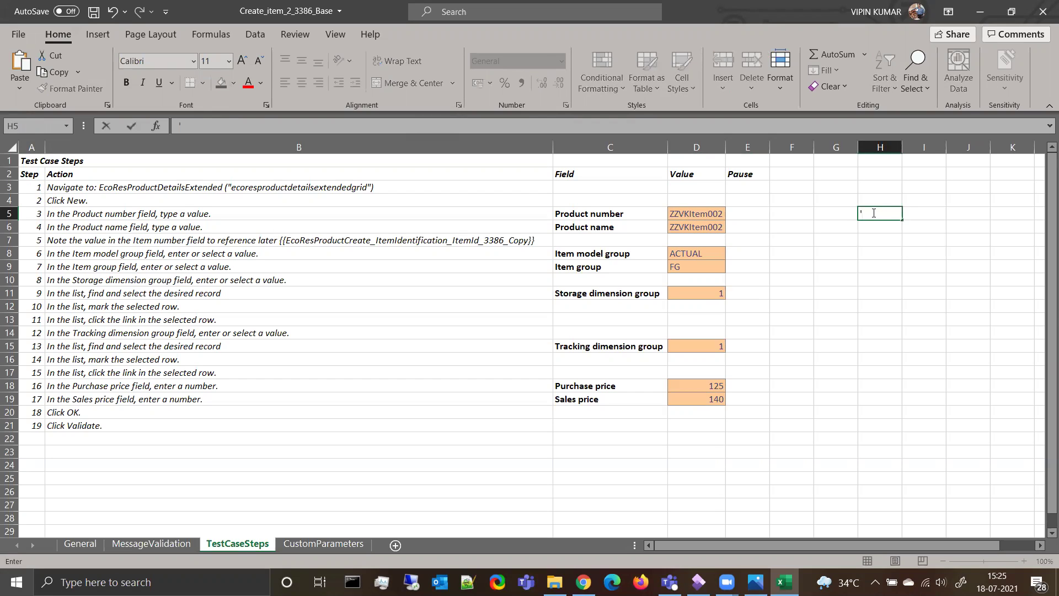
pyautogui.write('concat(')
pyautogui.press('BackSpace')
pyautogui.press('BackSpace')
pyautogui.press('BackSpace')
pyautogui.press('BackSpace')
pyautogui.press('BackSpace')
pyautogui.press('Tab')
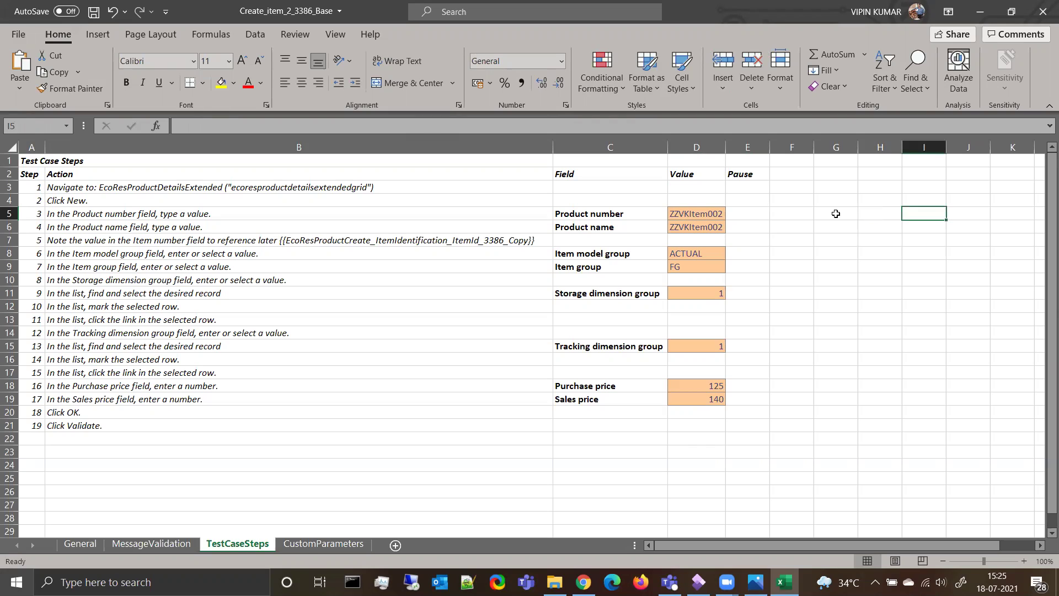
# Save the Create_item_2_3386_Base parameter workbook
pyautogui.click(93, 11)
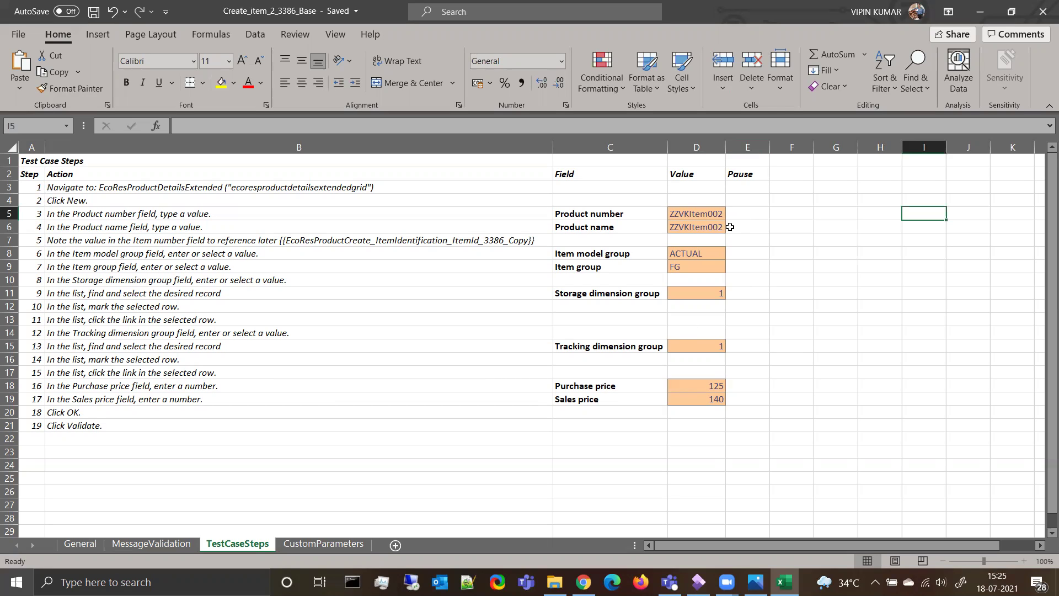
# Close the item workbook, then open the "Create vendor 2" test case's Excel parameter file at its TestCaseSteps sheet
pyautogui.click(1043, 14)
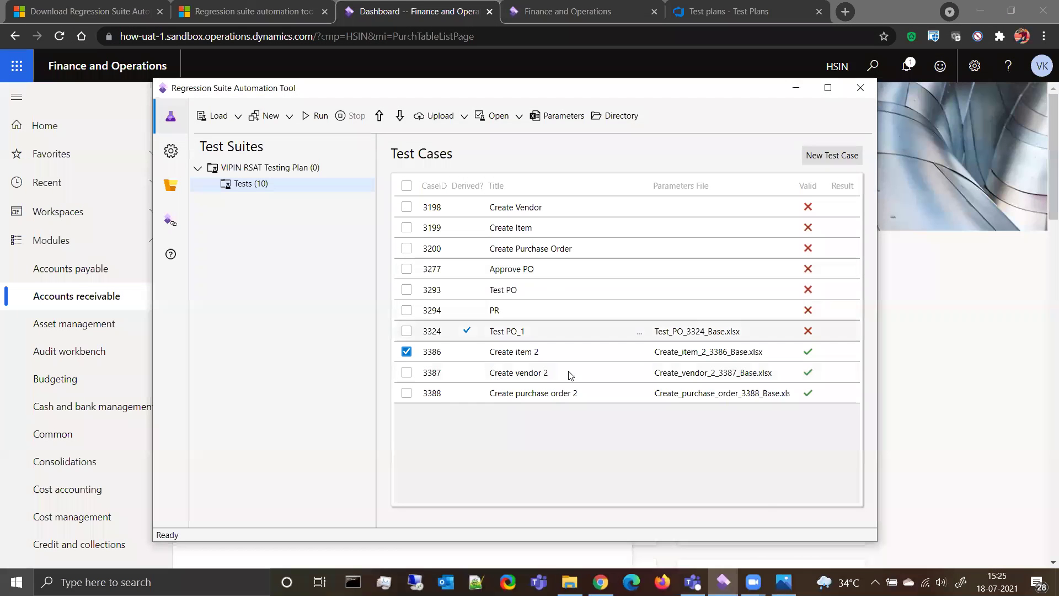
pyautogui.click(406, 372)
pyautogui.click(406, 351)
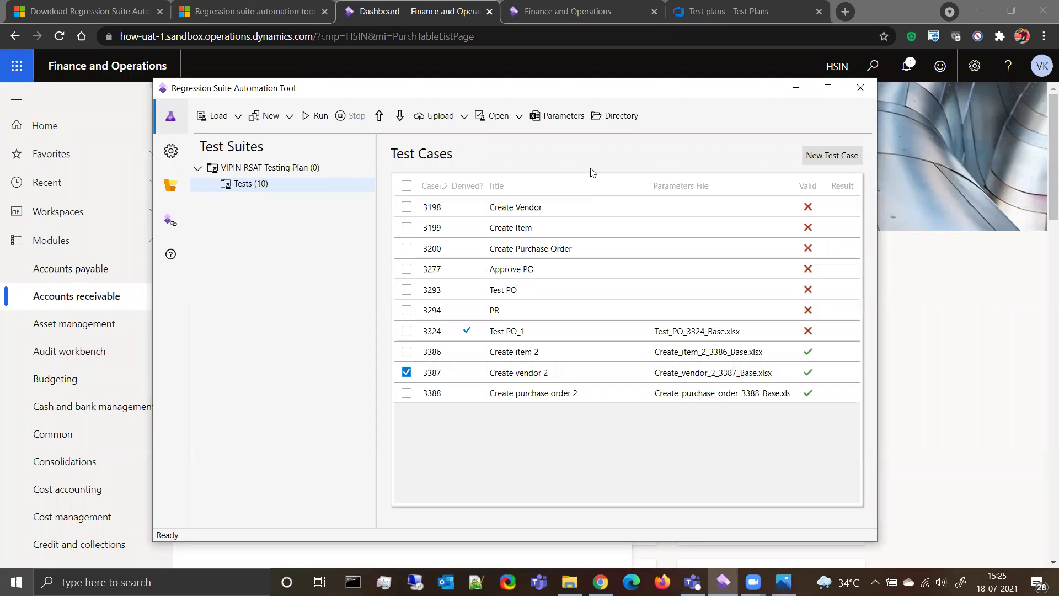
pyautogui.click(563, 117)
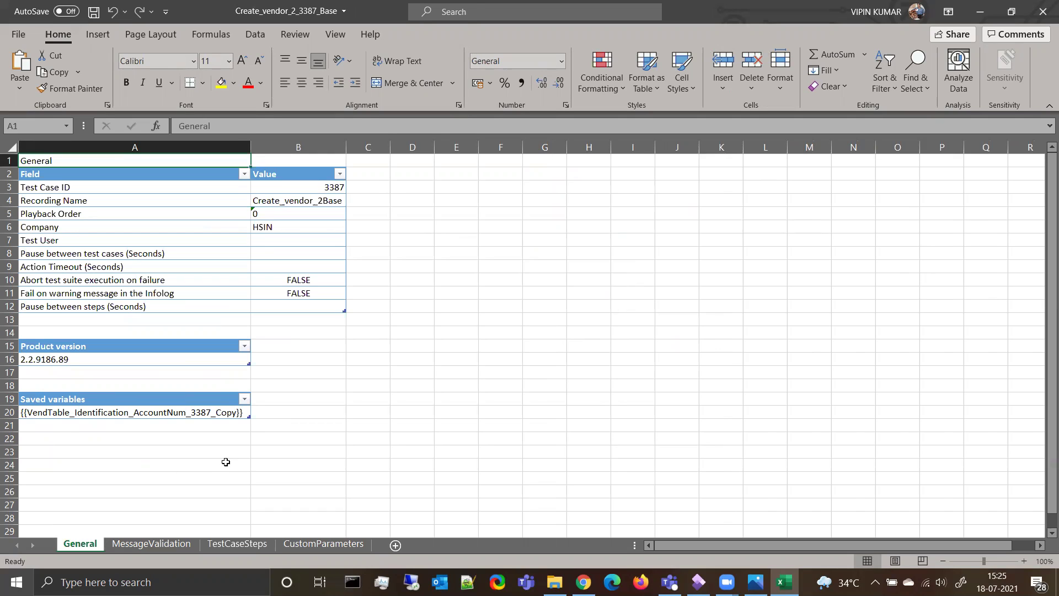
pyautogui.click(178, 414)
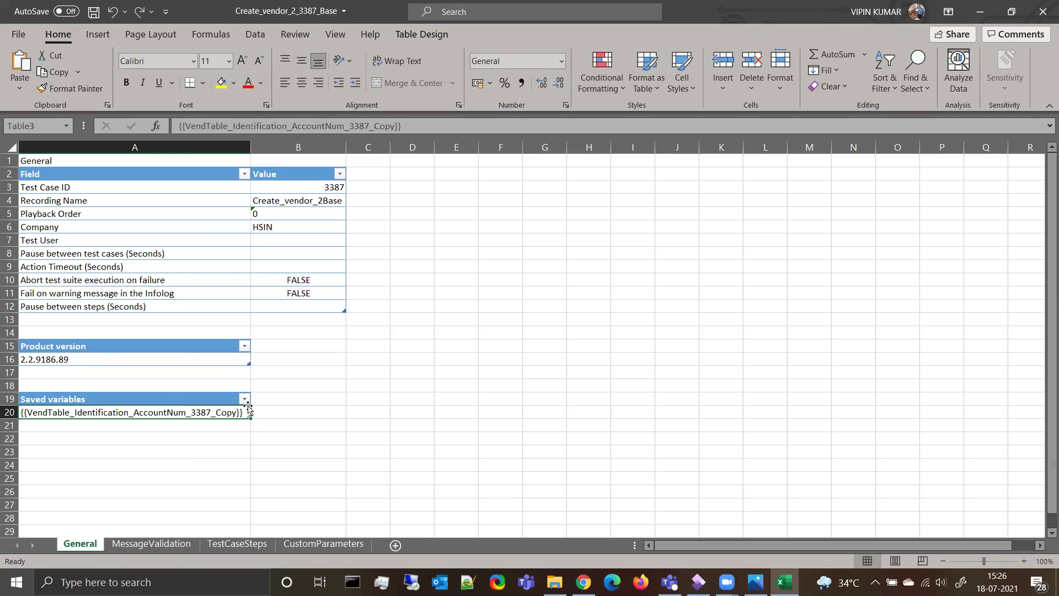
pyautogui.click(237, 544)
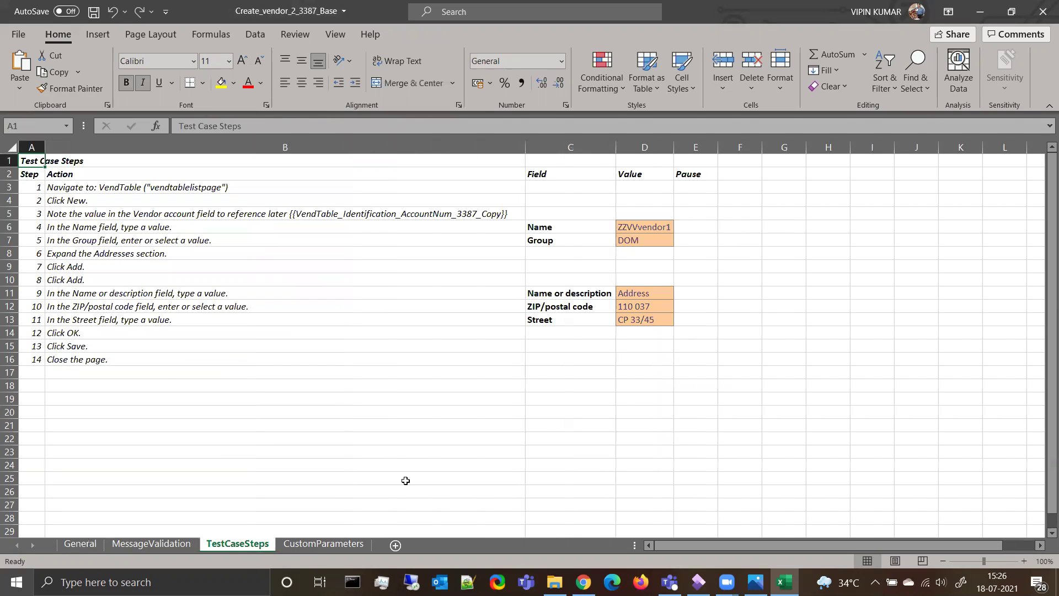
# Set the vendor's Name value to ZZVVvendor2 in the test case steps
pyautogui.doubleClick(669, 226)
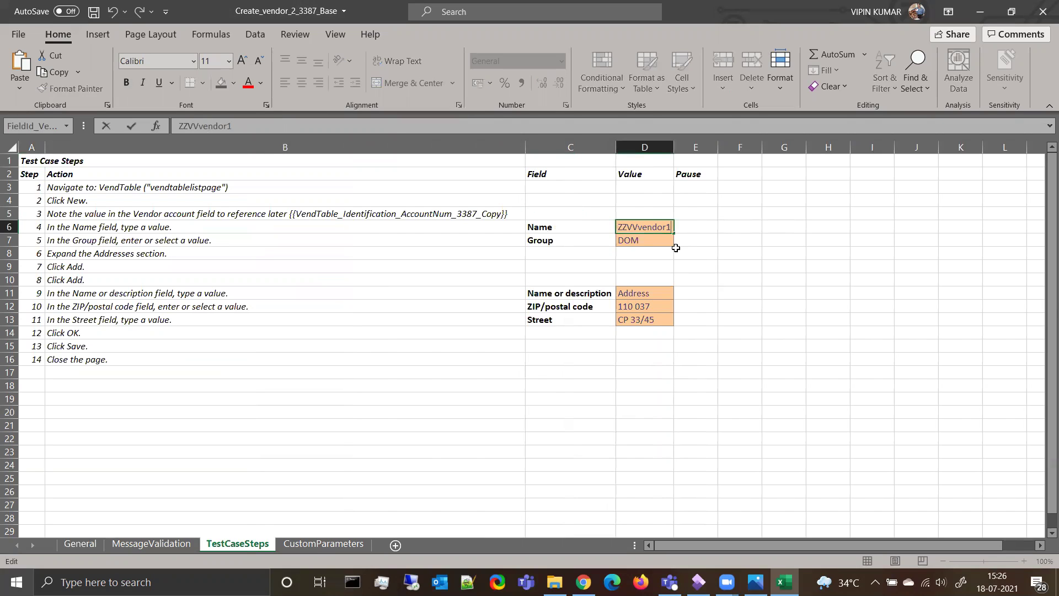
pyautogui.press('BackSpace')
pyautogui.write('2')
# Replace the Street value with the vendor's new street and save the Create_vendor_2_3387_Base workbook
pyautogui.doubleClick(658, 320)
pyautogui.press('BackSpace')
pyautogui.press('BackSpace')
pyautogui.press('BackSpace')
pyautogui.press('BackSpace')
pyautogui.press('BackSpace')
pyautogui.press('BackSpace')
pyautogui.press('BackSpace')
pyautogui.press('BackSpace')
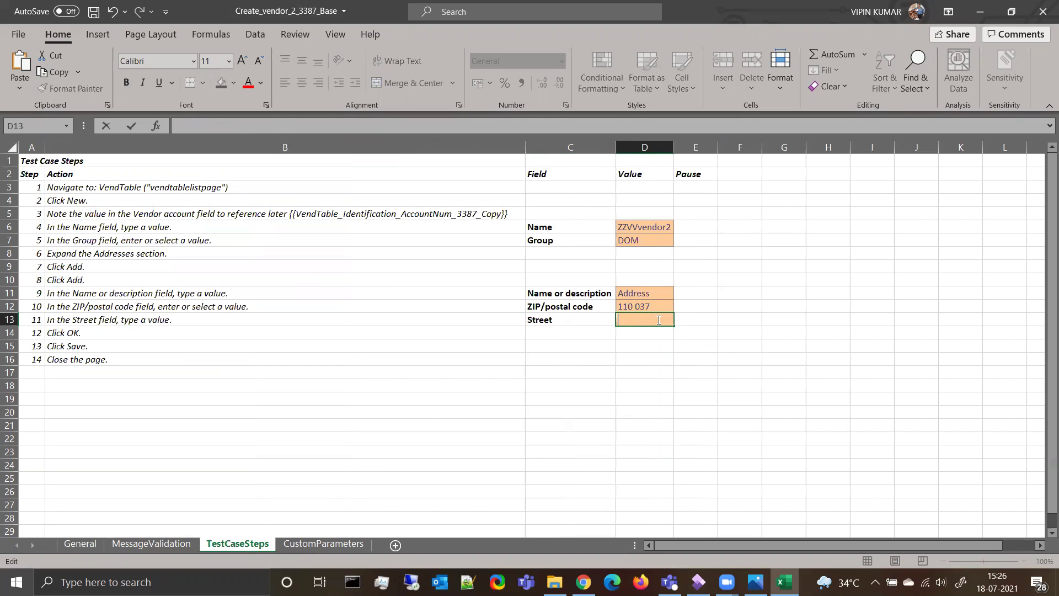
pyautogui.write('Kalkaji')
pyautogui.press('Tab')
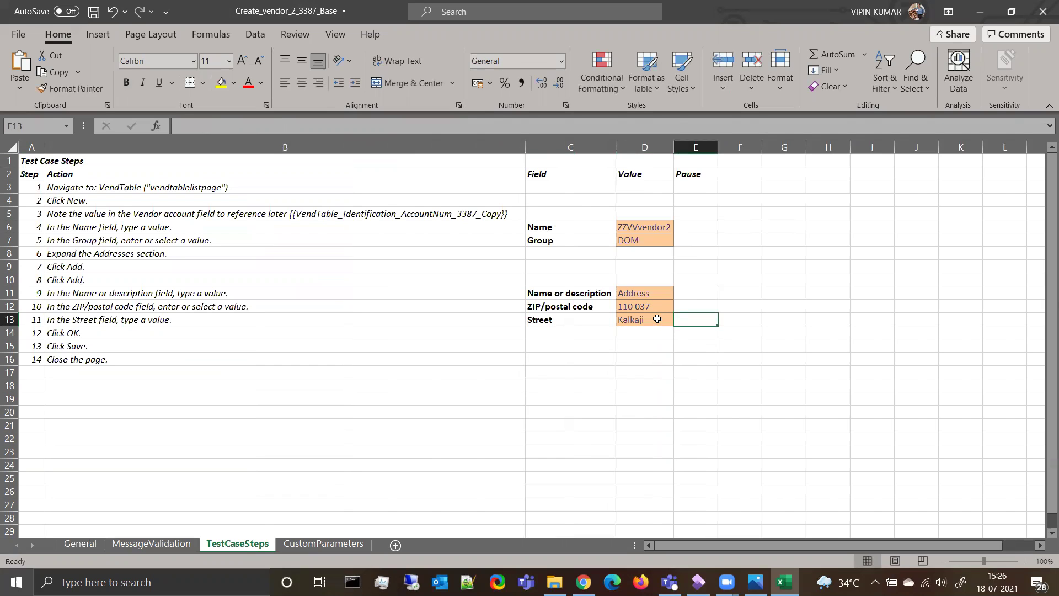
pyautogui.click(657, 319)
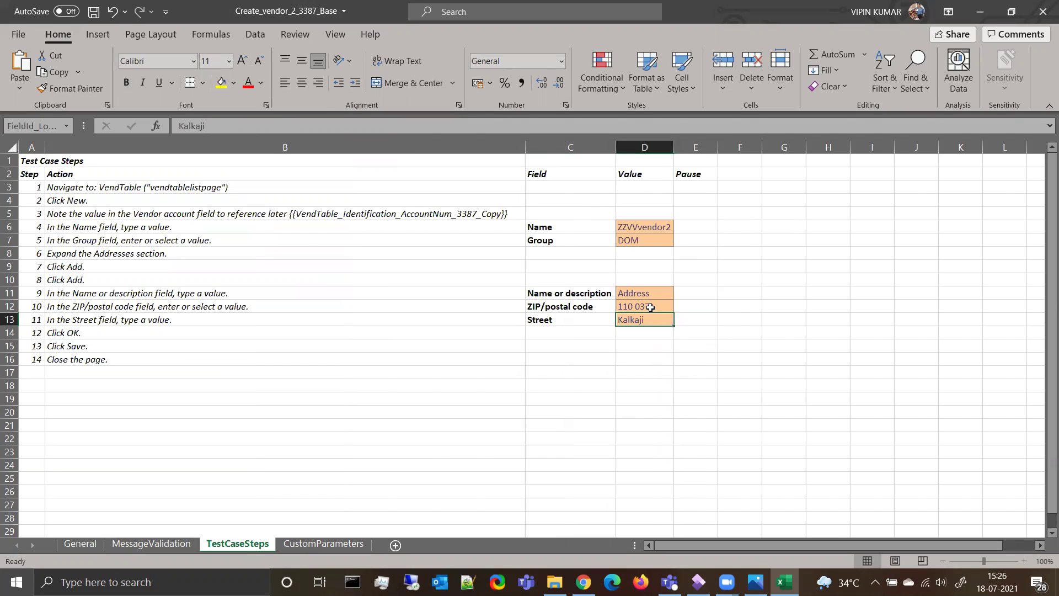
pyautogui.click(94, 11)
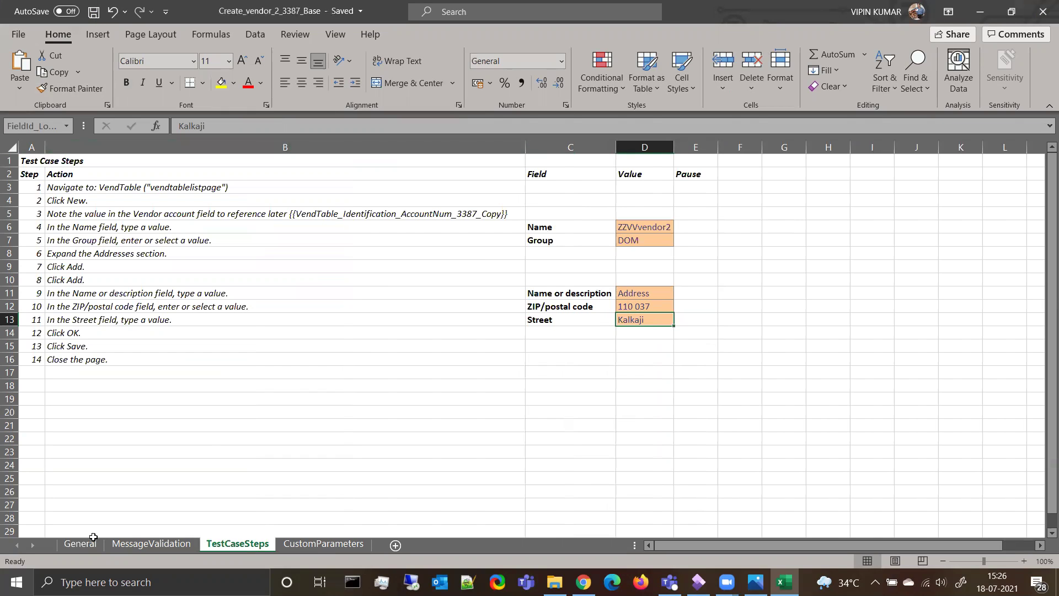
# Open the Excel parameter file of only the "Create purchase order 2" test case and show its TestCaseSteps sheet
pyautogui.click(980, 11)
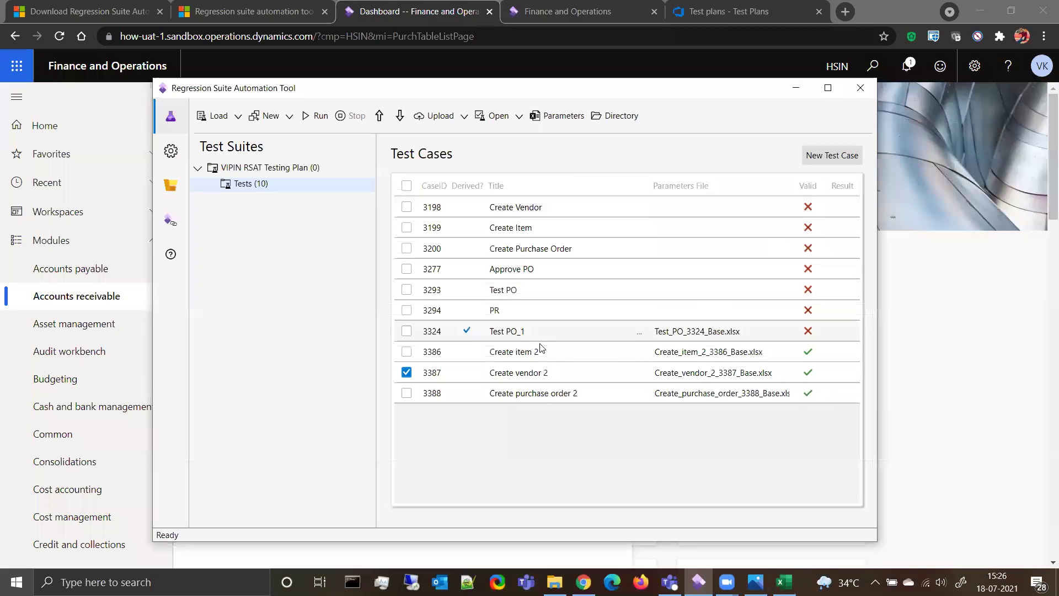
pyautogui.click(406, 372)
pyautogui.click(407, 393)
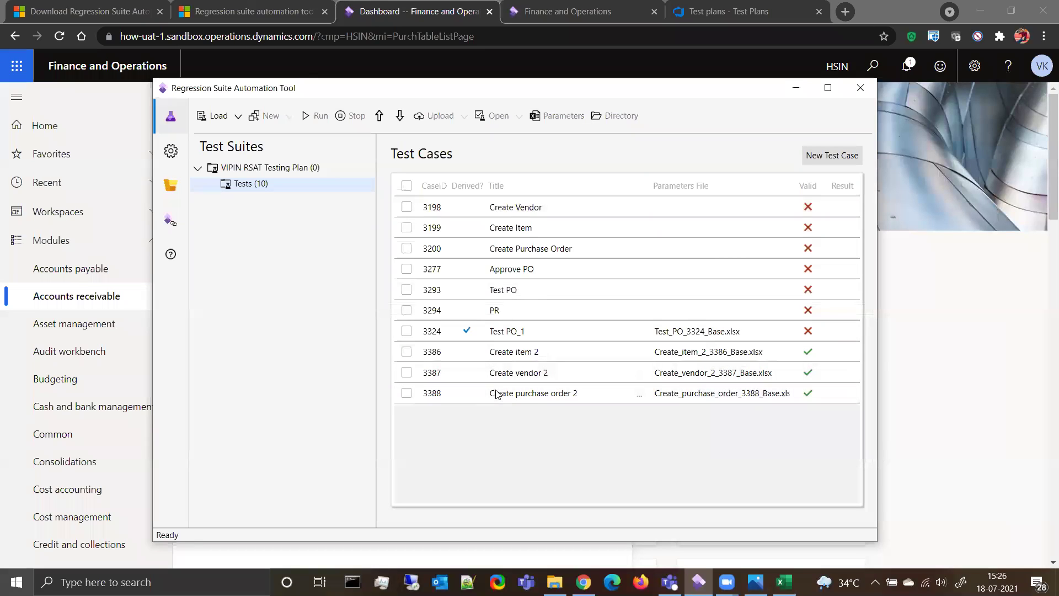
pyautogui.click(558, 114)
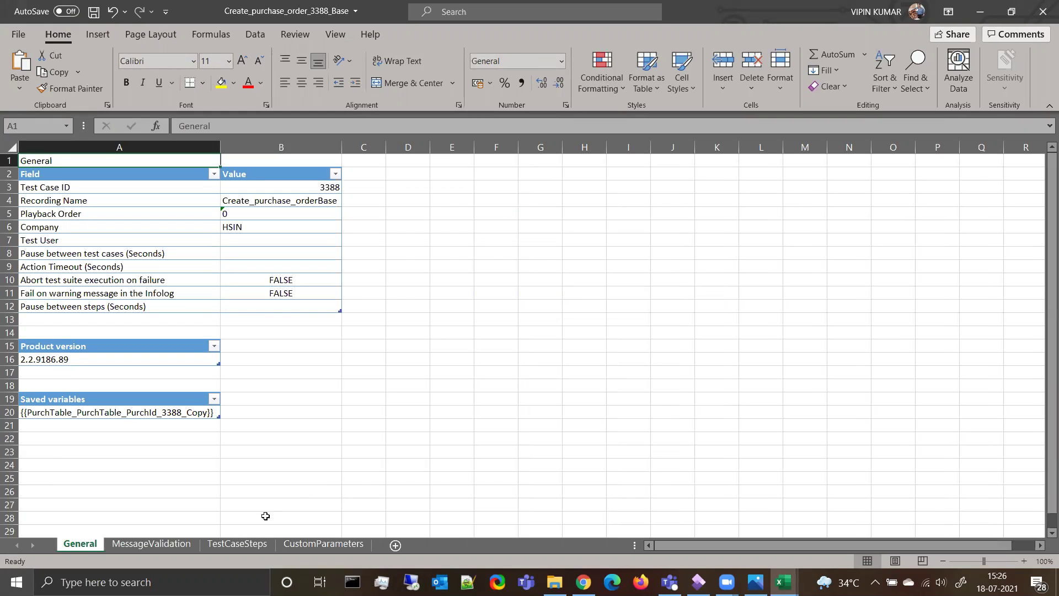
pyautogui.click(253, 545)
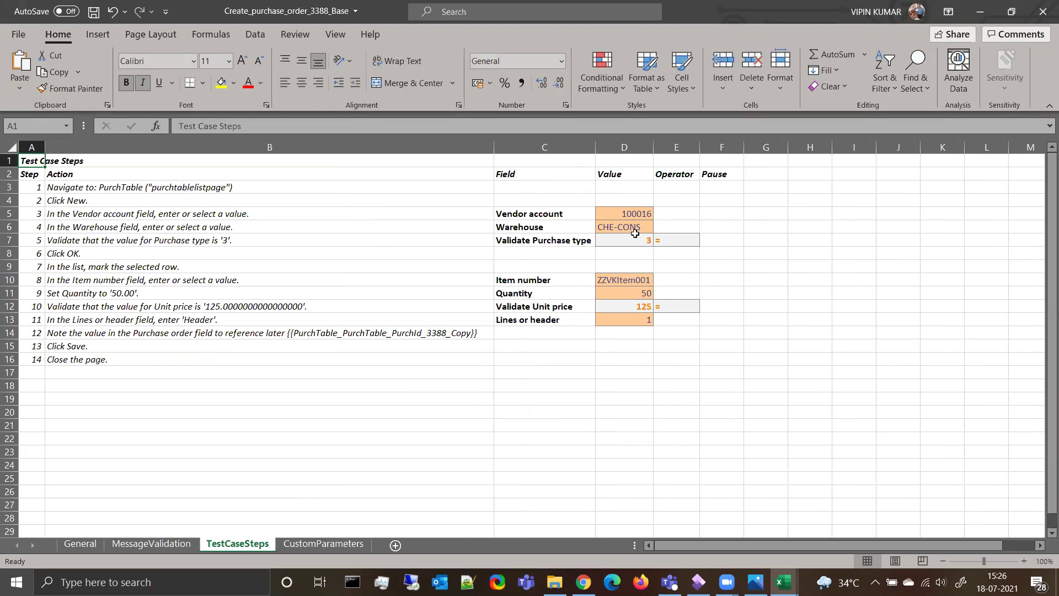
# Copy the saved variable {{VendTable_Identification_AccountNum_3387_Copy}} from the vendor workbook's General sheet into the purchase order's Vendor account value
pyautogui.click(783, 582)
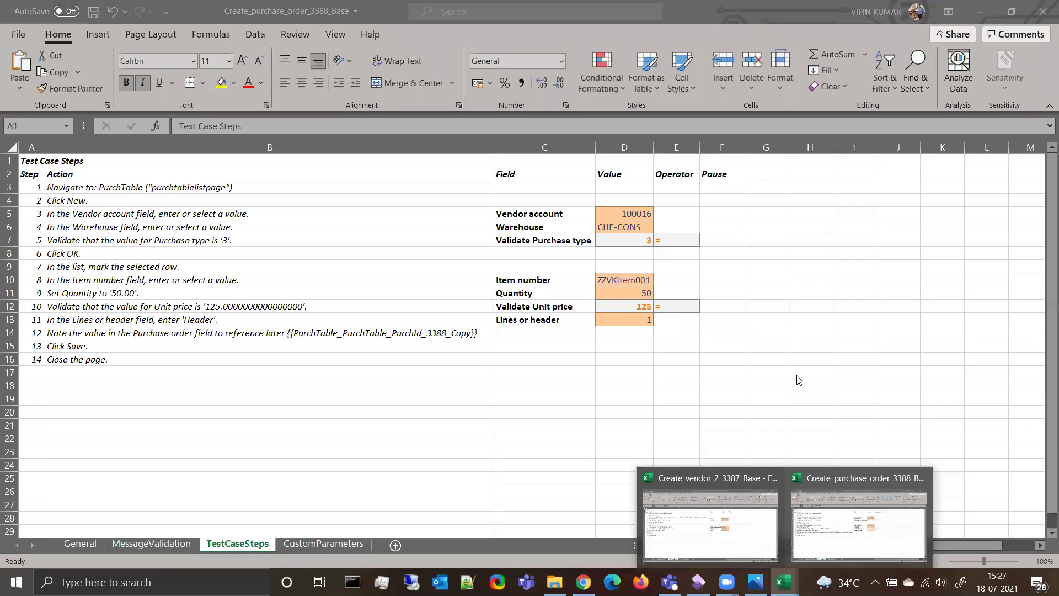
pyautogui.click(722, 513)
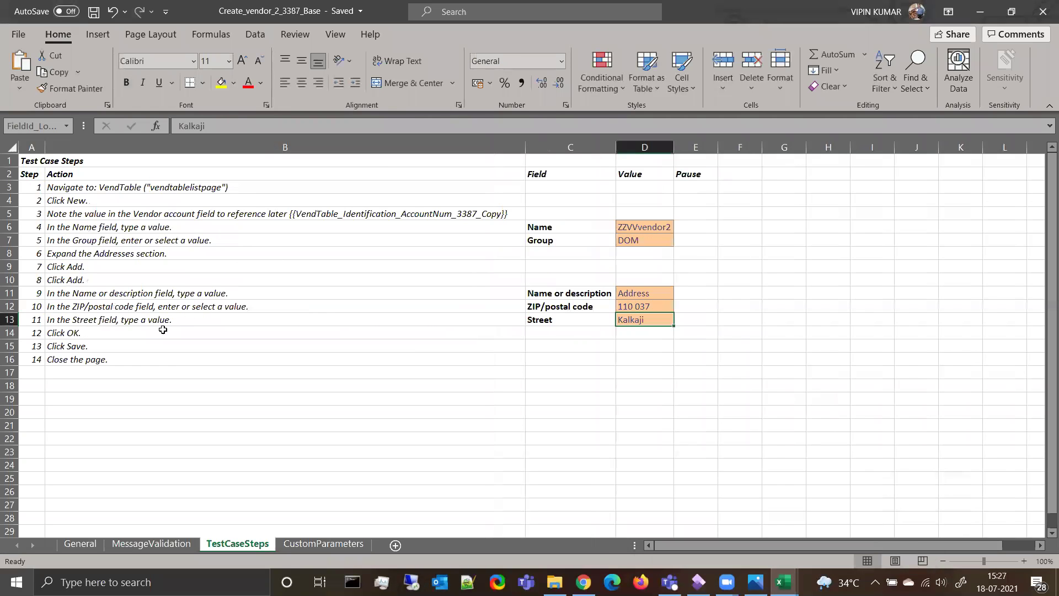
pyautogui.click(80, 544)
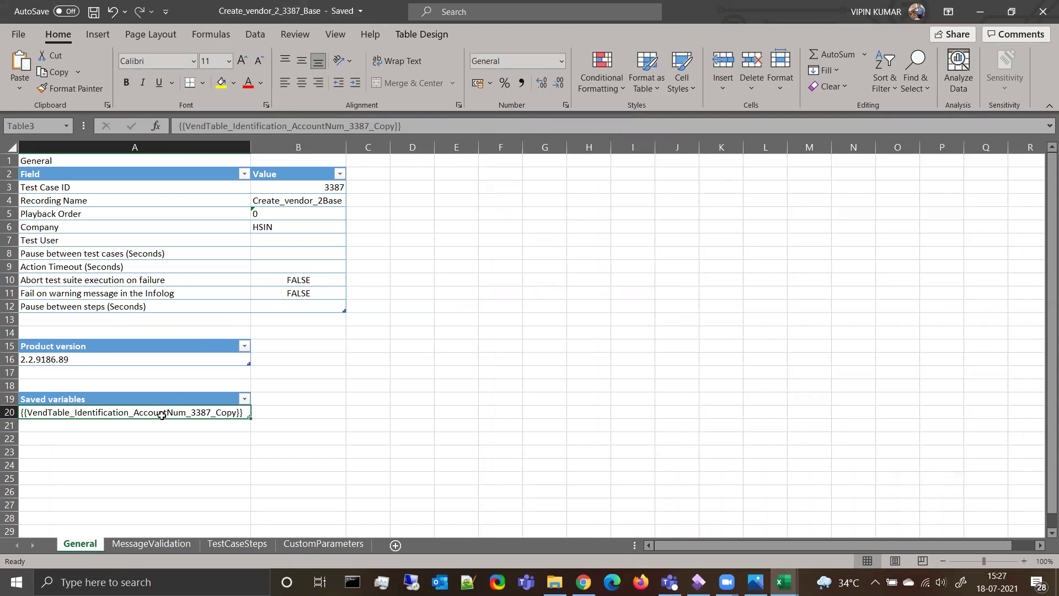
pyautogui.hotkey('ctrl', 'c')
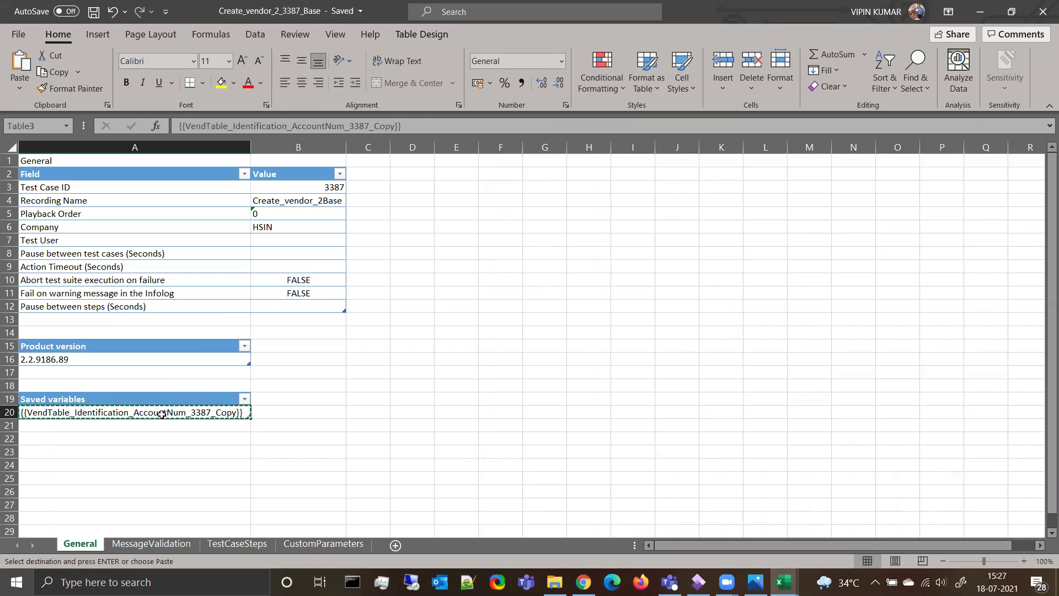
pyautogui.hotkey('ctrl', 'Tab')
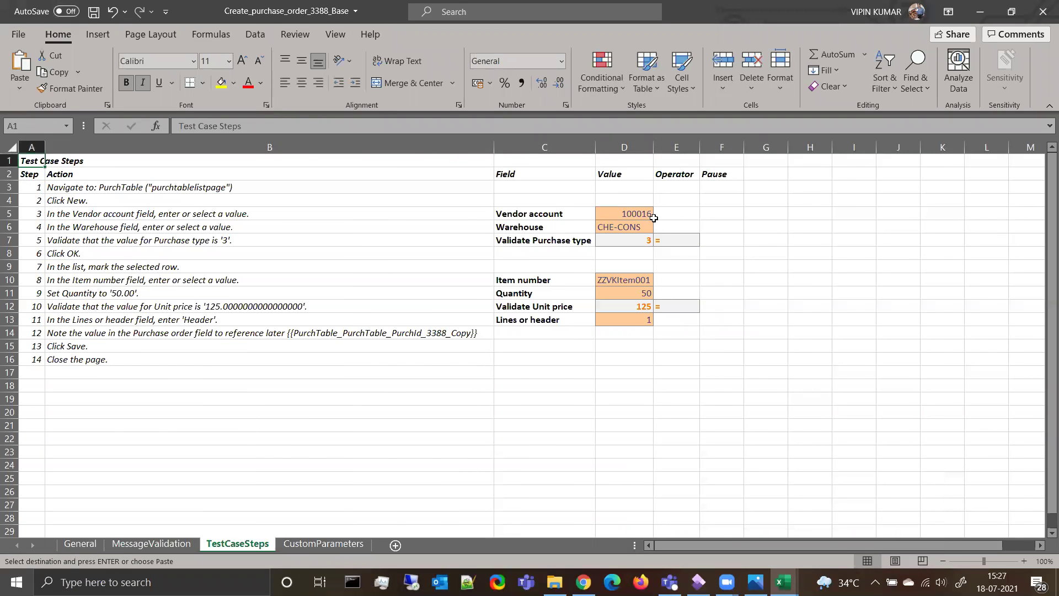
pyautogui.click(629, 214)
pyautogui.hotkey('ctrl', 'v')
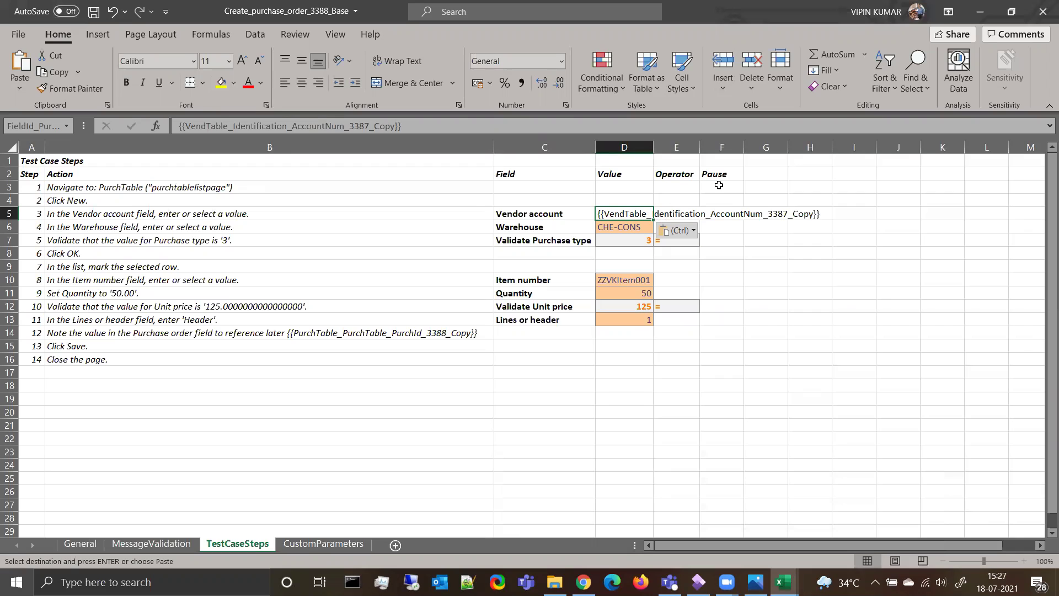
pyautogui.click(783, 215)
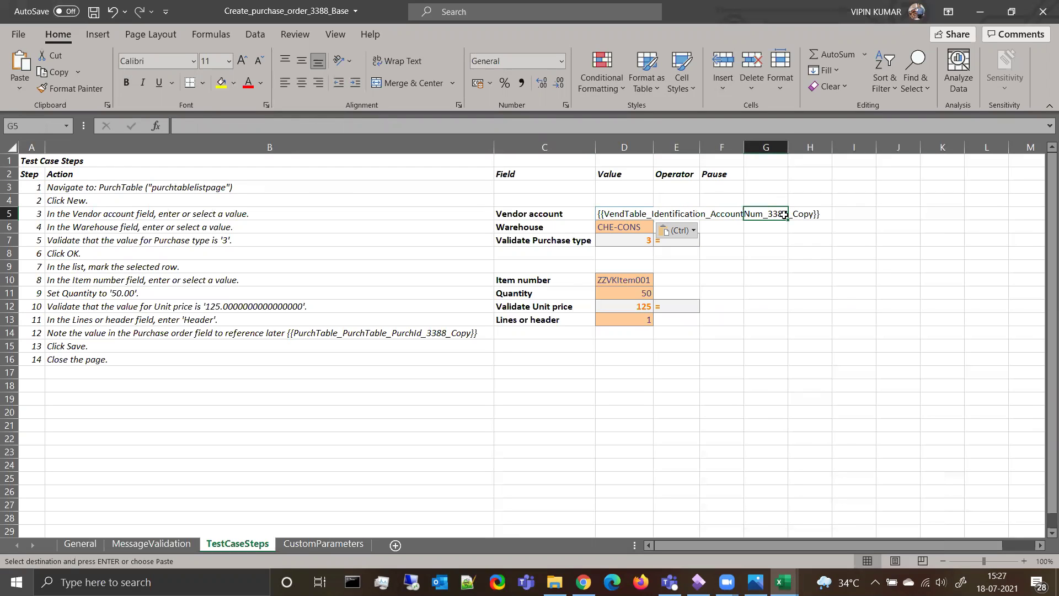
# Save and close the Create_vendor_2_3387_Base workbook
pyautogui.click(619, 280)
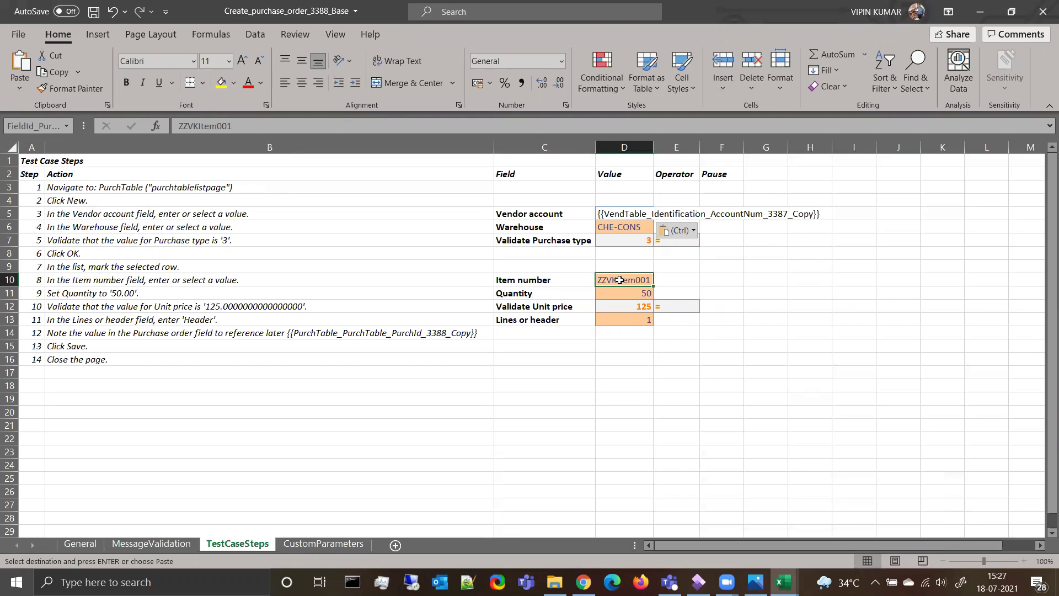
pyautogui.click(783, 578)
pyautogui.click(709, 518)
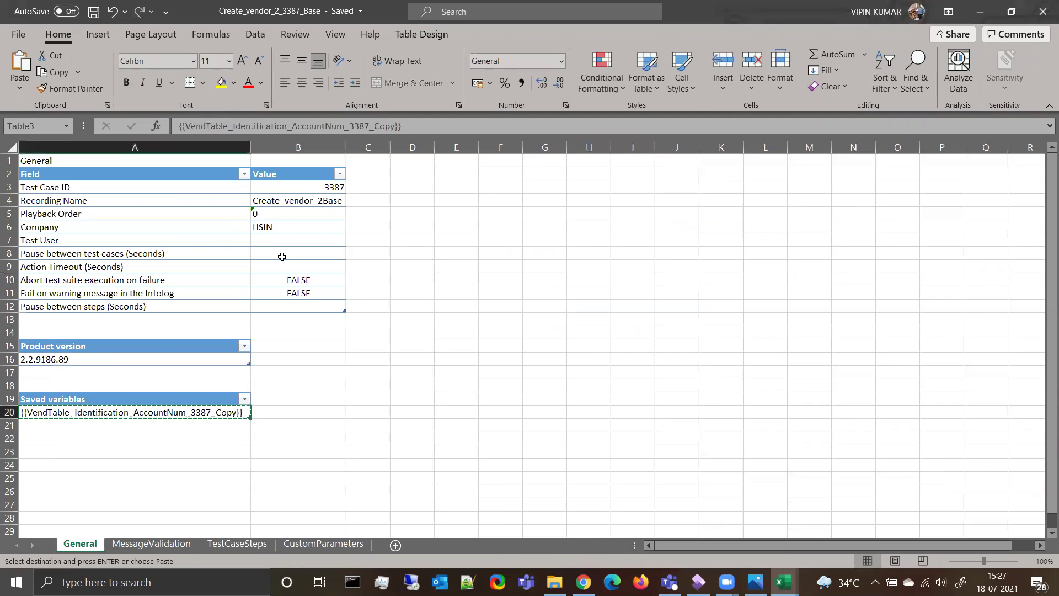
pyautogui.click(95, 13)
pyautogui.click(1041, 11)
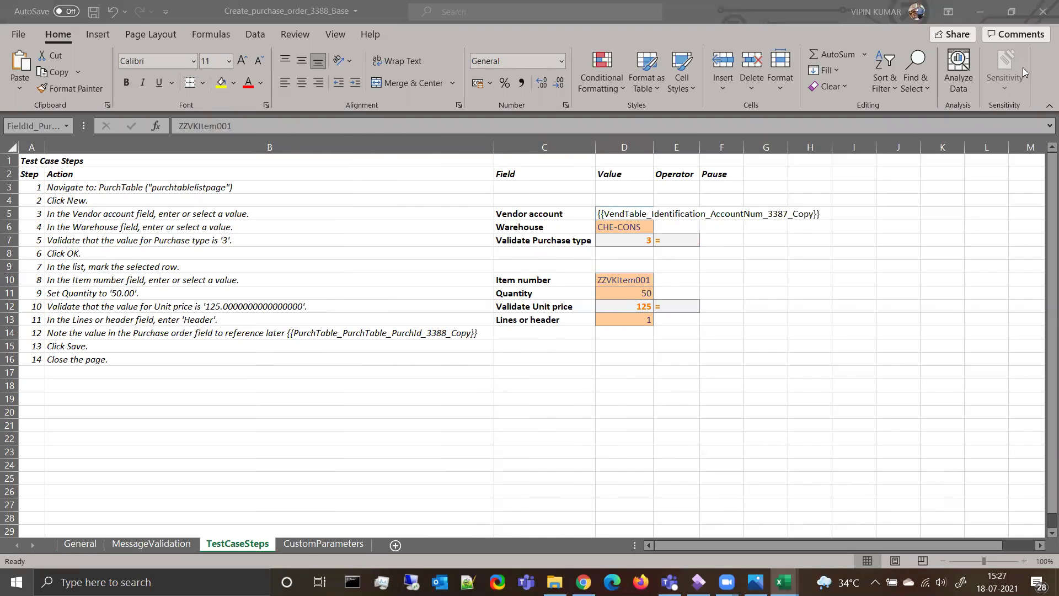
# Reopen the parameter file of only the "Create item 2" test case and show its General sheet
pyautogui.click(983, 14)
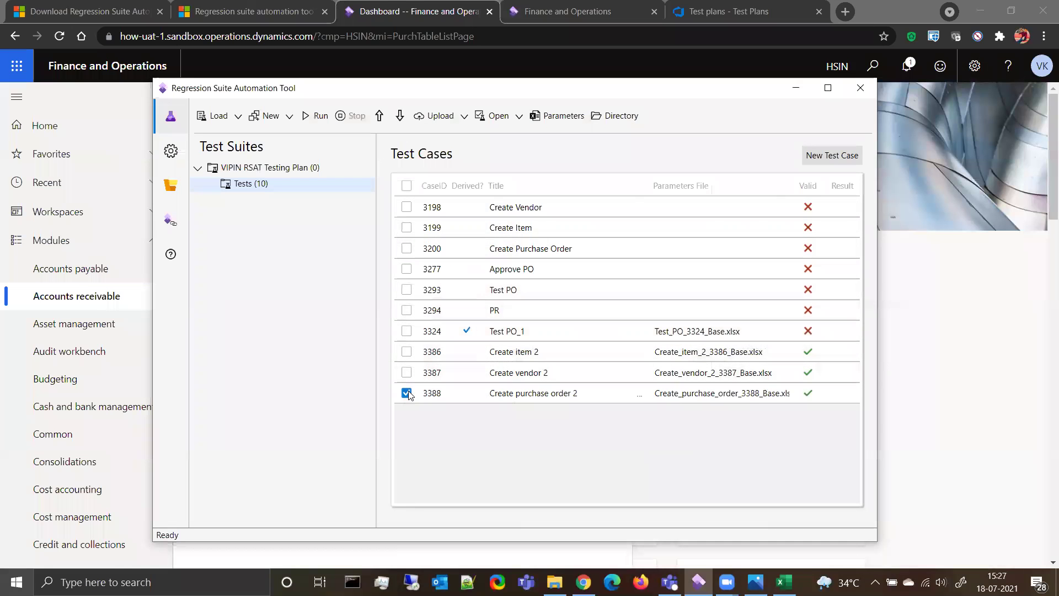
pyautogui.click(407, 352)
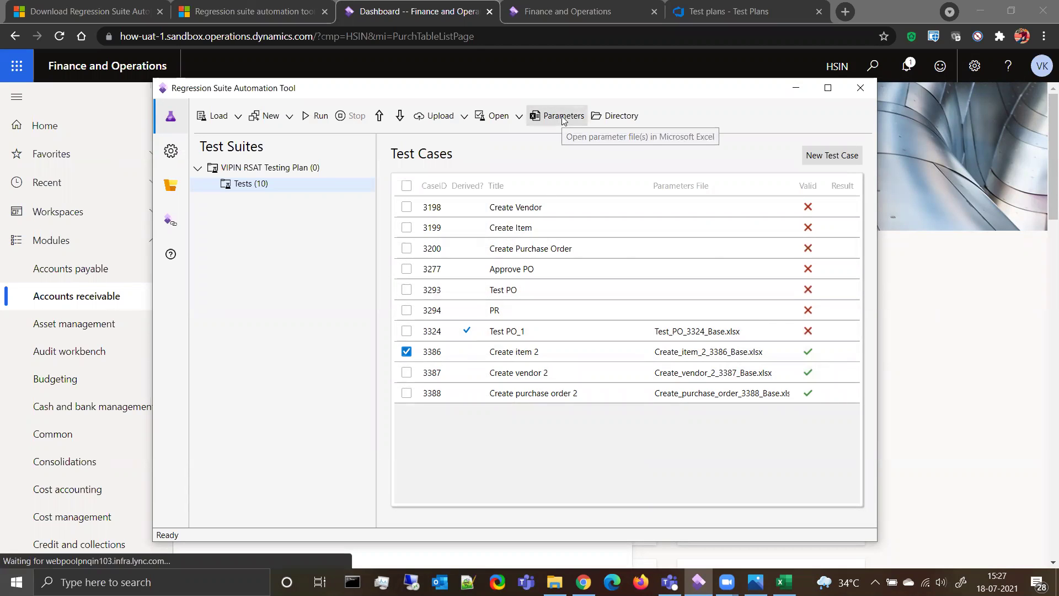
pyautogui.click(563, 117)
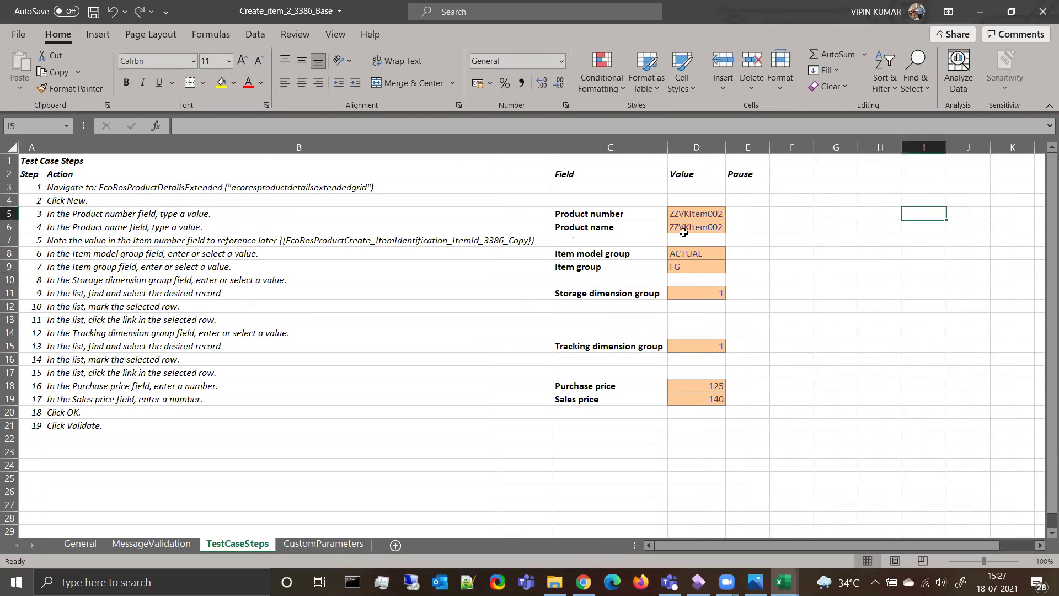
pyautogui.click(82, 545)
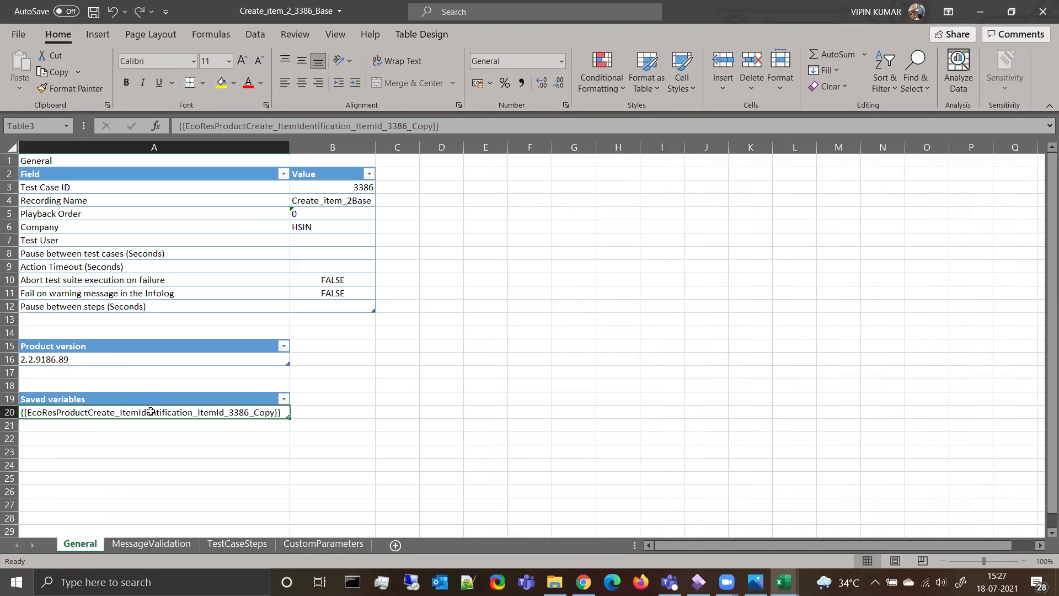
# Copy the saved variable {{EcoResProductCreate_ItemIdentification_ItemId_3386_Copy}} into the purchase order's Item number value and save the Create_purchase_order_3388_Base workbook
pyautogui.hotkey('ctrl', 'c')
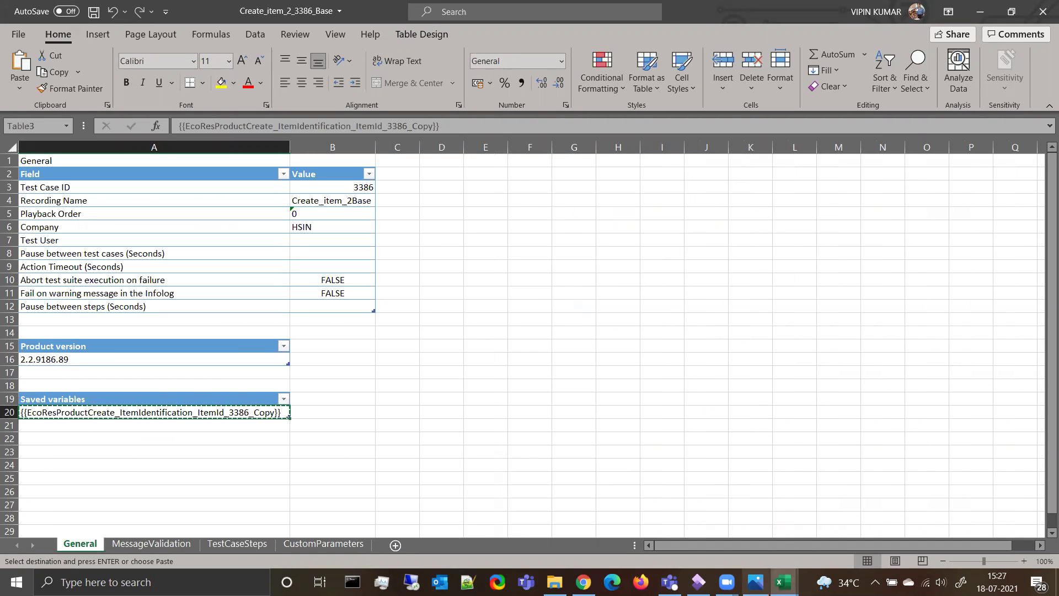
pyautogui.click(783, 582)
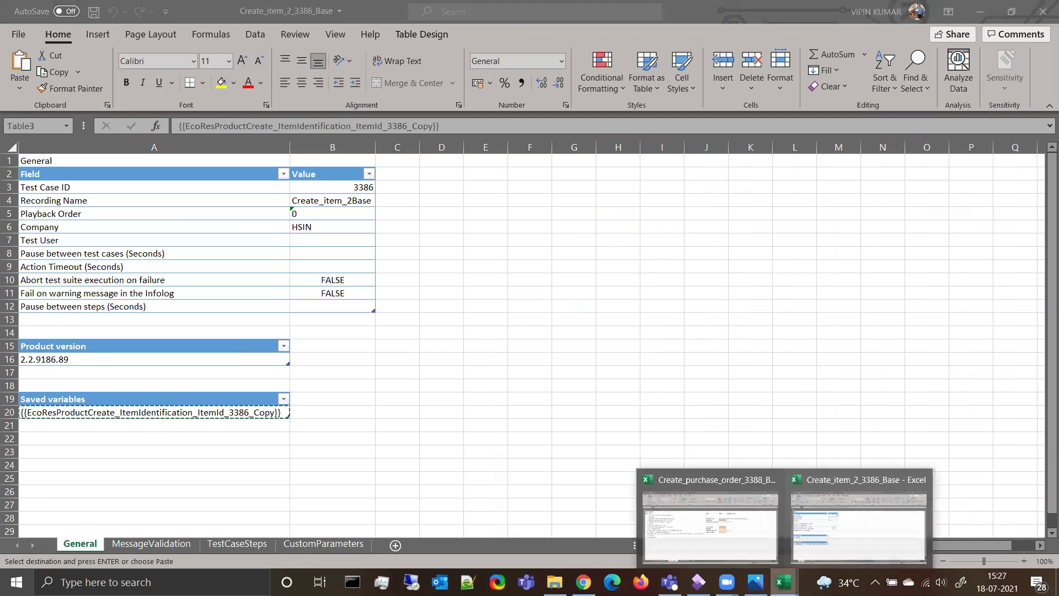
pyautogui.click(717, 518)
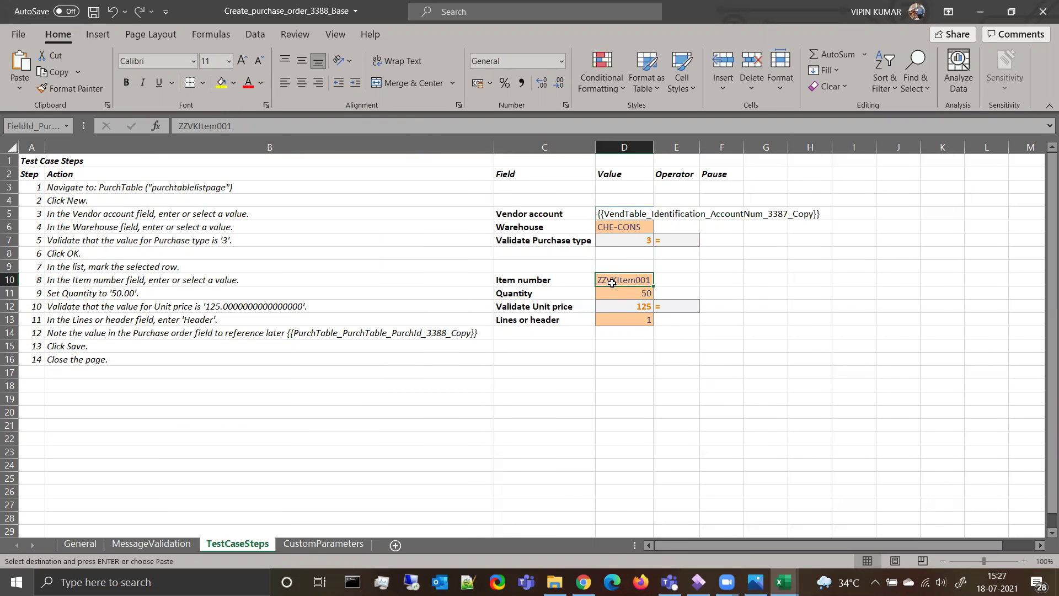
pyautogui.hotkey('ctrl', 'v')
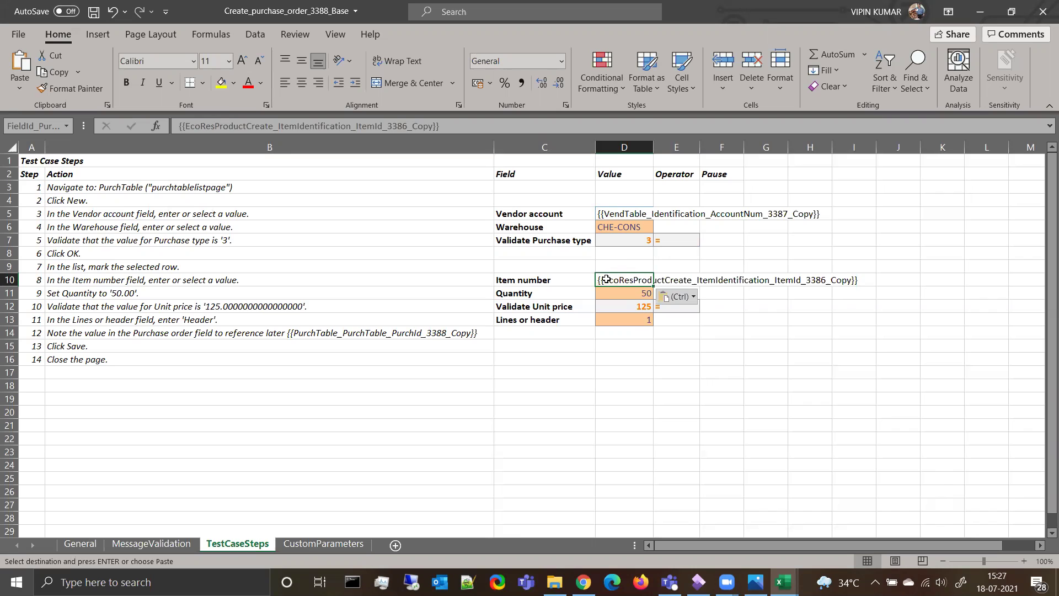
pyautogui.click(95, 12)
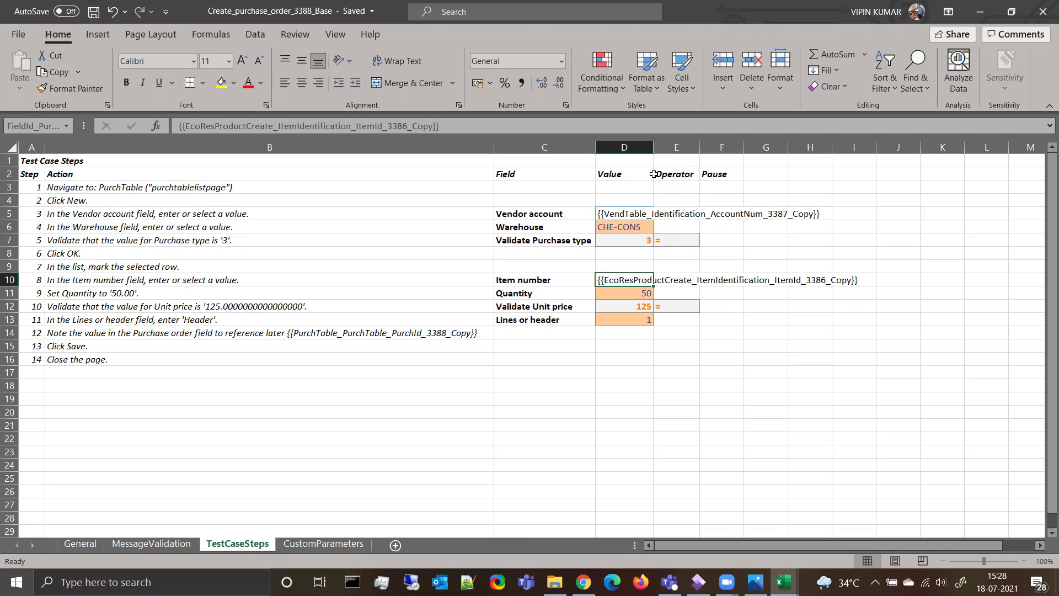
pyautogui.click(698, 582)
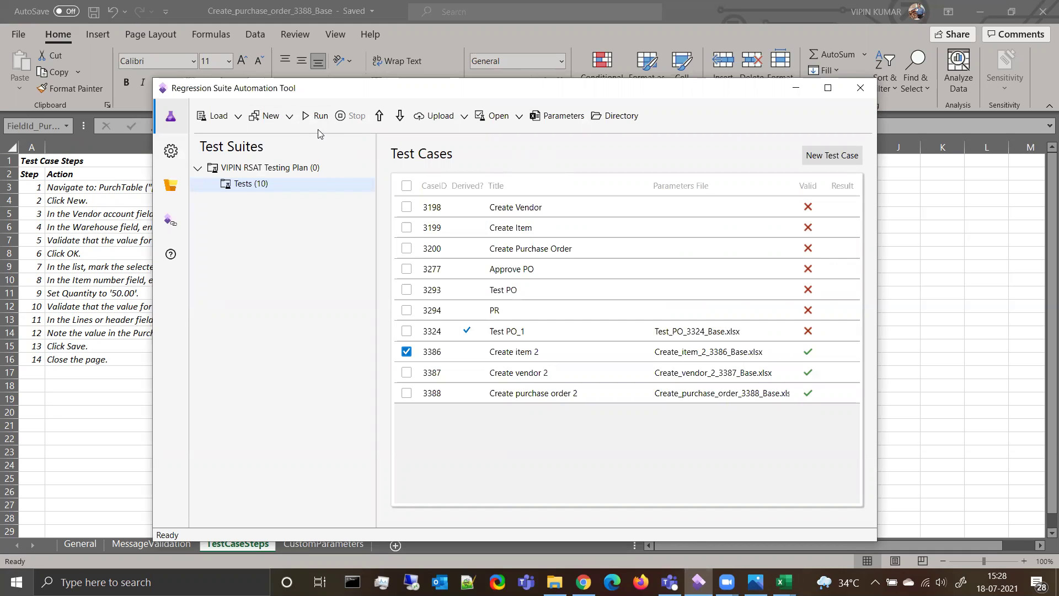
pyautogui.click(795, 88)
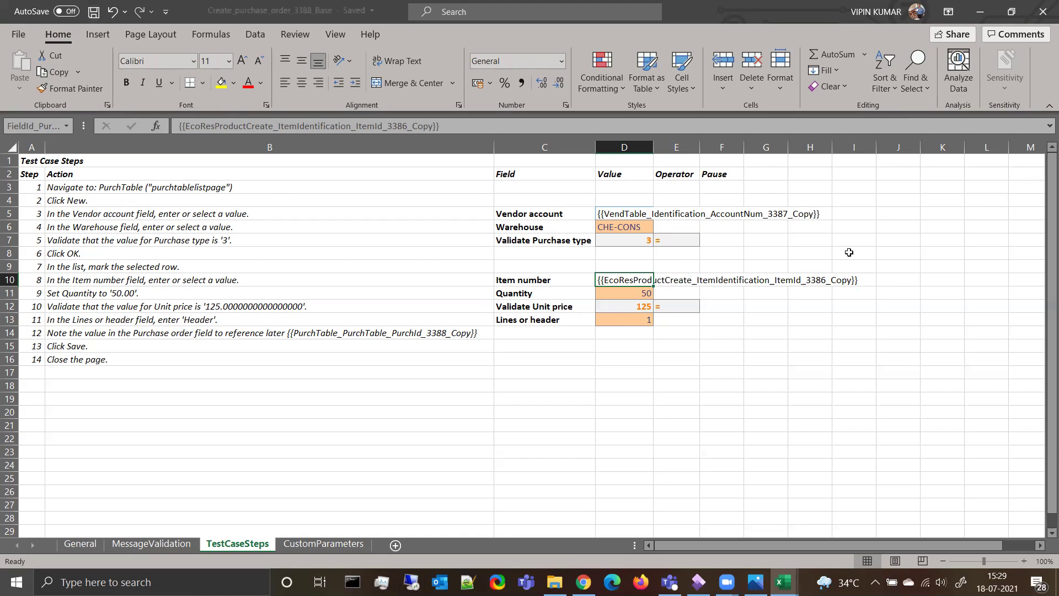
# Close all open parameter workbooks and return to the Regression Suite Automation Tool with the browser window minimized
pyautogui.click(1042, 12)
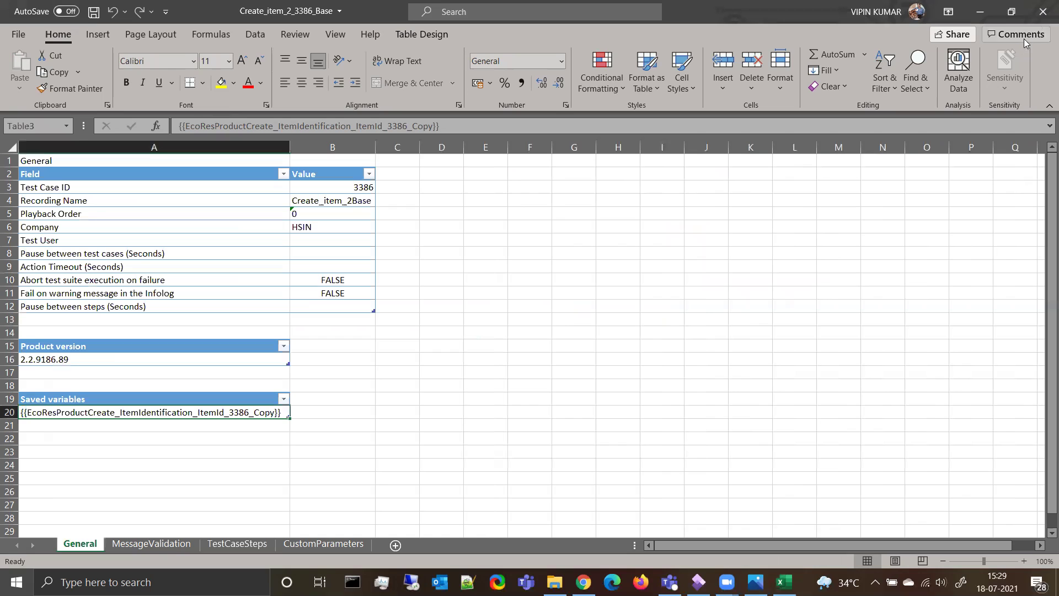
pyautogui.click(1042, 12)
pyautogui.click(1042, 12)
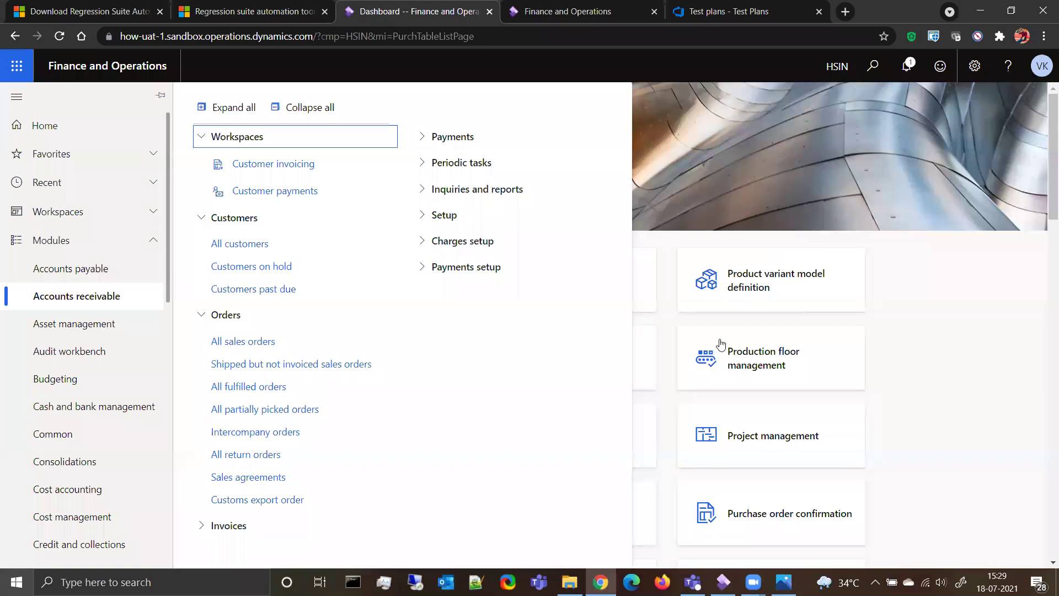
pyautogui.click(723, 581)
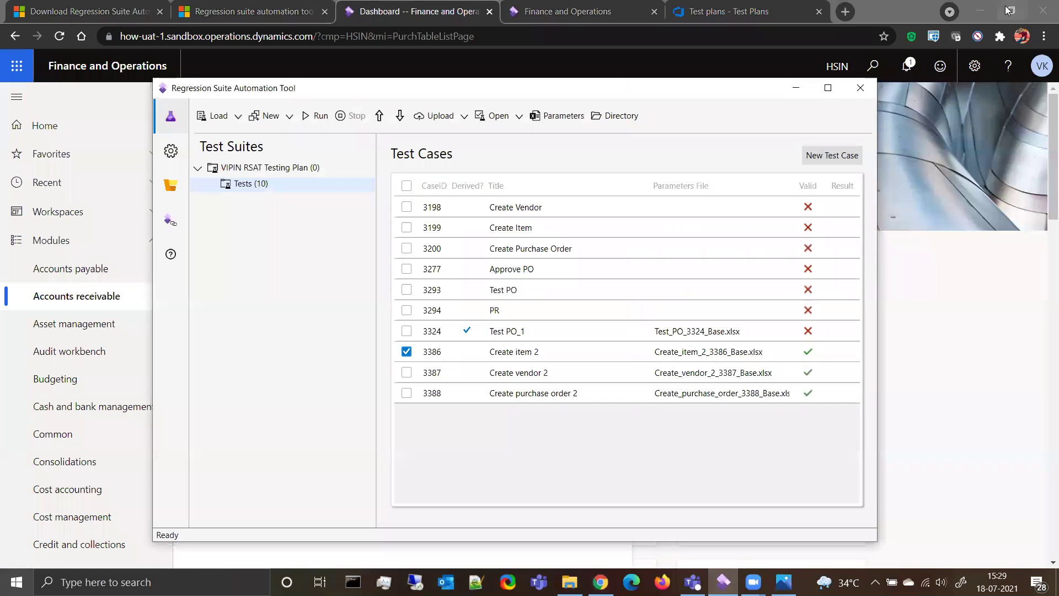
pyautogui.click(980, 11)
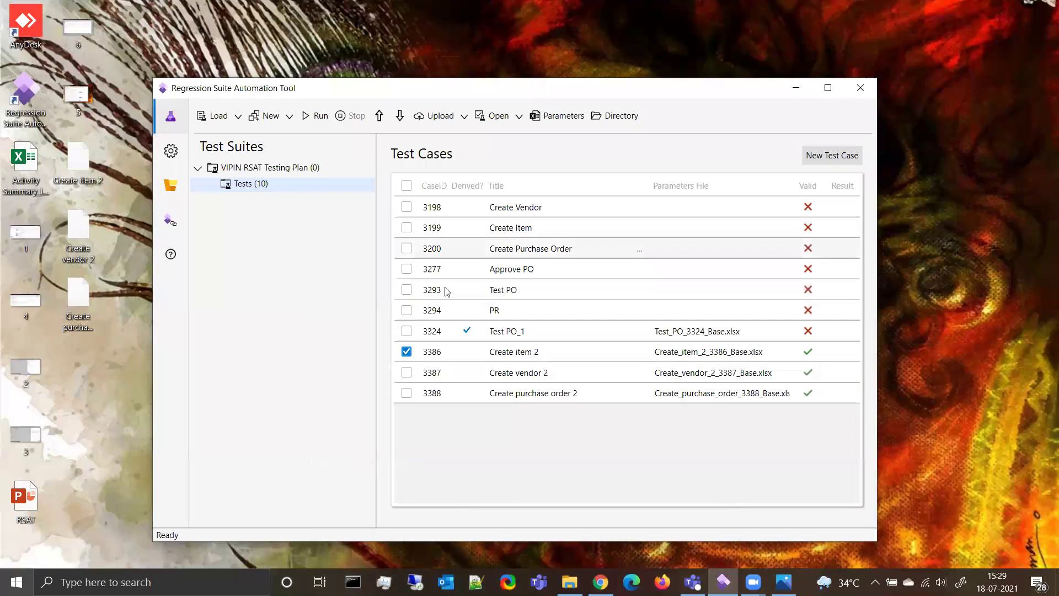
# Add "Create vendor 2" and "Create purchase order 2" to the selected "Create item 2" and run the three test cases
pyautogui.click(406, 372)
pyautogui.click(407, 393)
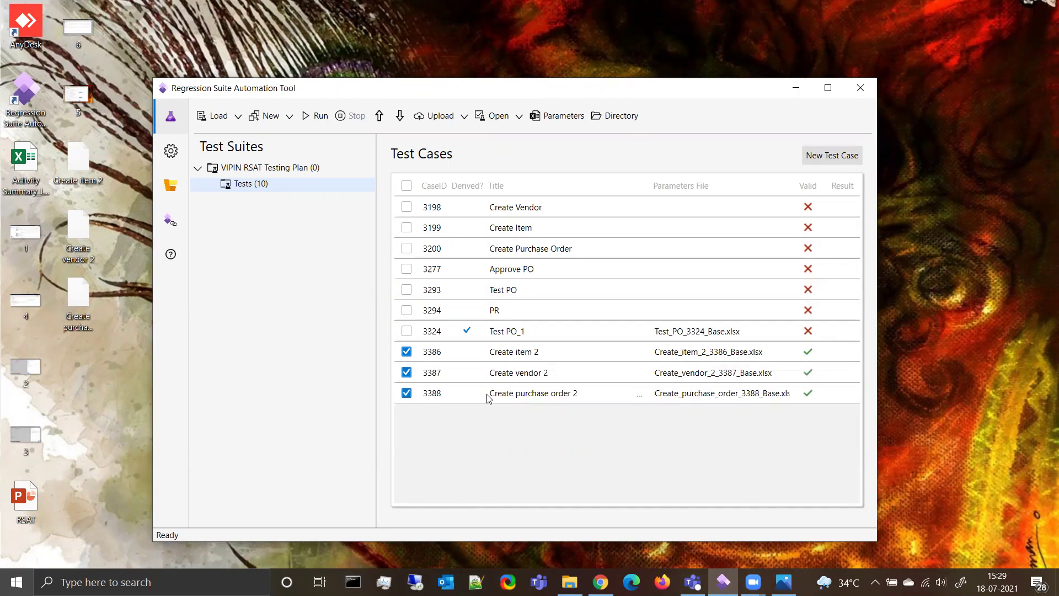
pyautogui.click(307, 117)
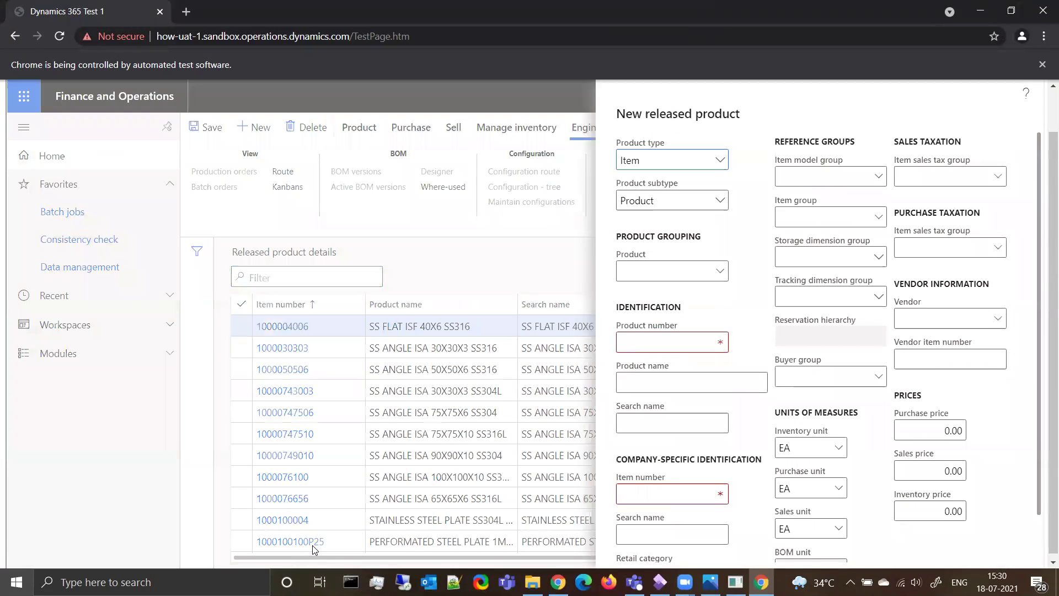
pyautogui.write('ZZVKItem002')
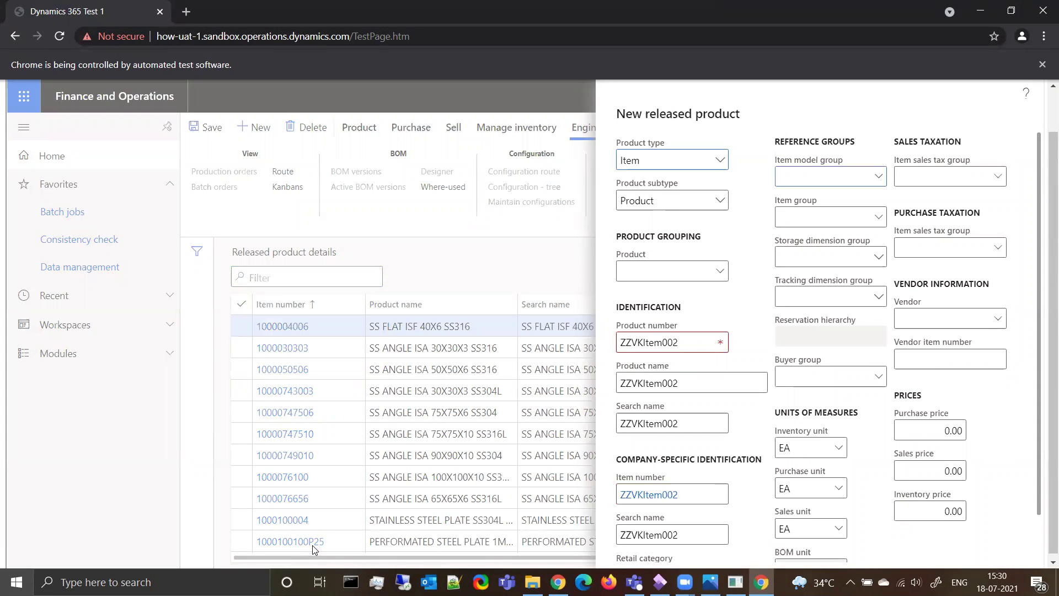
pyautogui.write('ACTUAL')
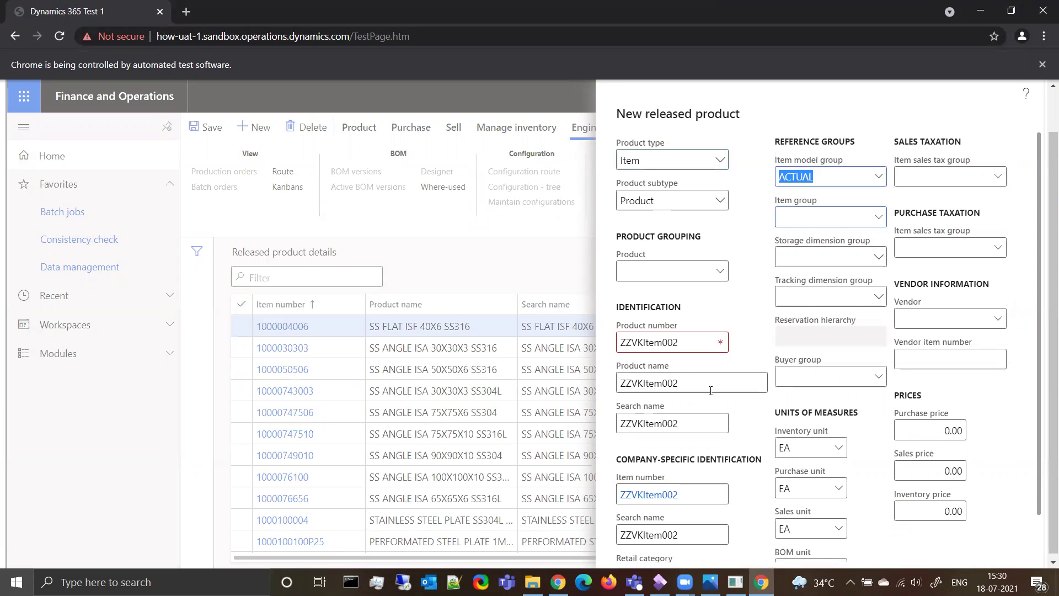
pyautogui.press('Tab')
pyautogui.write('FG')
pyautogui.press('Tab')
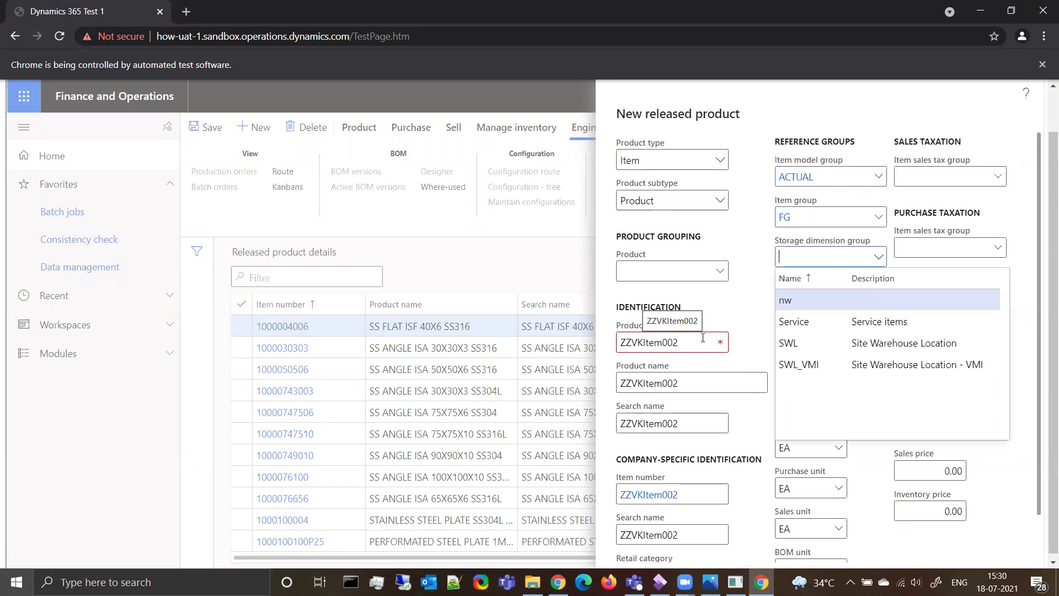
pyautogui.write('nw')
pyautogui.press('Tab')
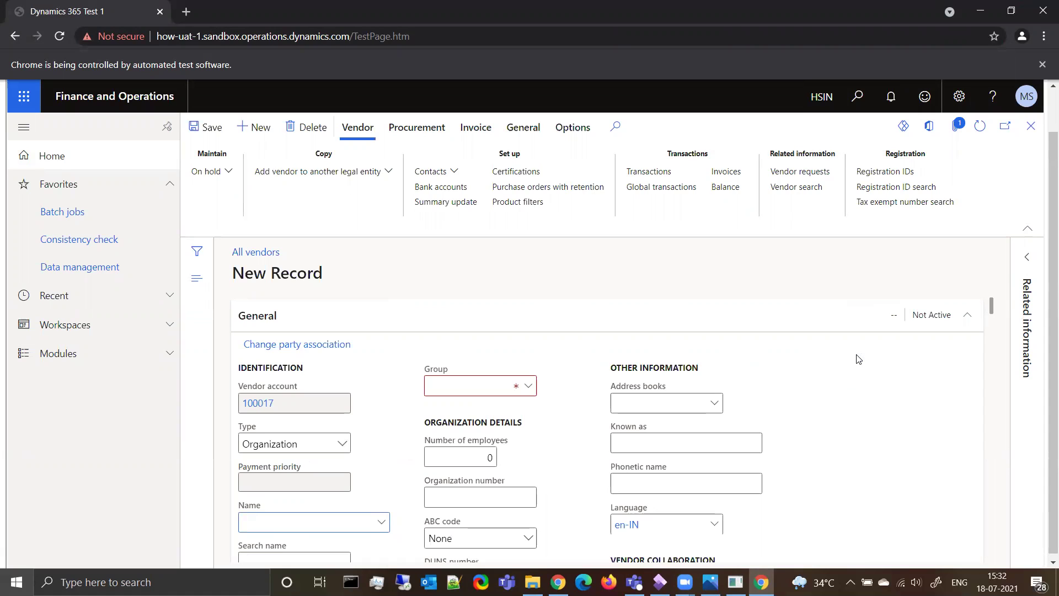
pyautogui.write('ZZVvendor2')
pyautogui.press('Tab')
pyautogui.write('DOM')
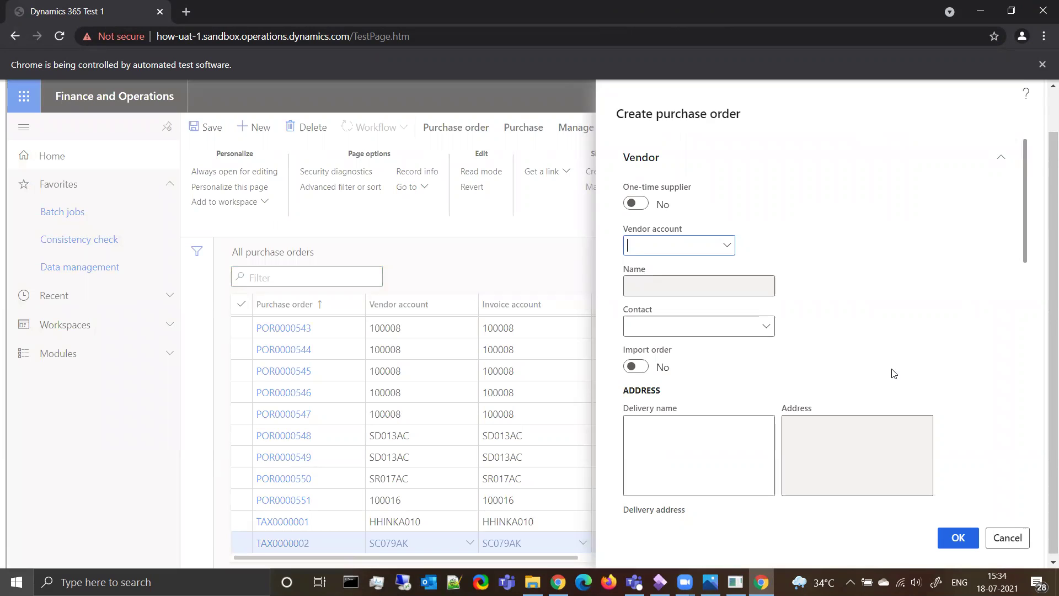
pyautogui.write('100017')
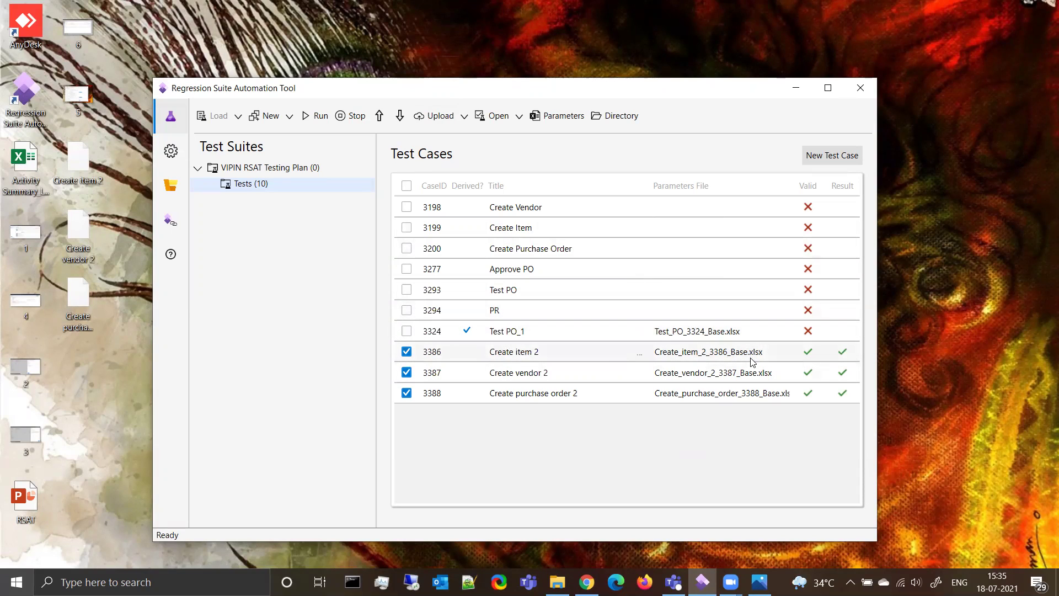
# Create derived test cases from the selected "Create item 2", "Create vendor 2" and "Create purchase order 2" test cases
pyautogui.click(289, 117)
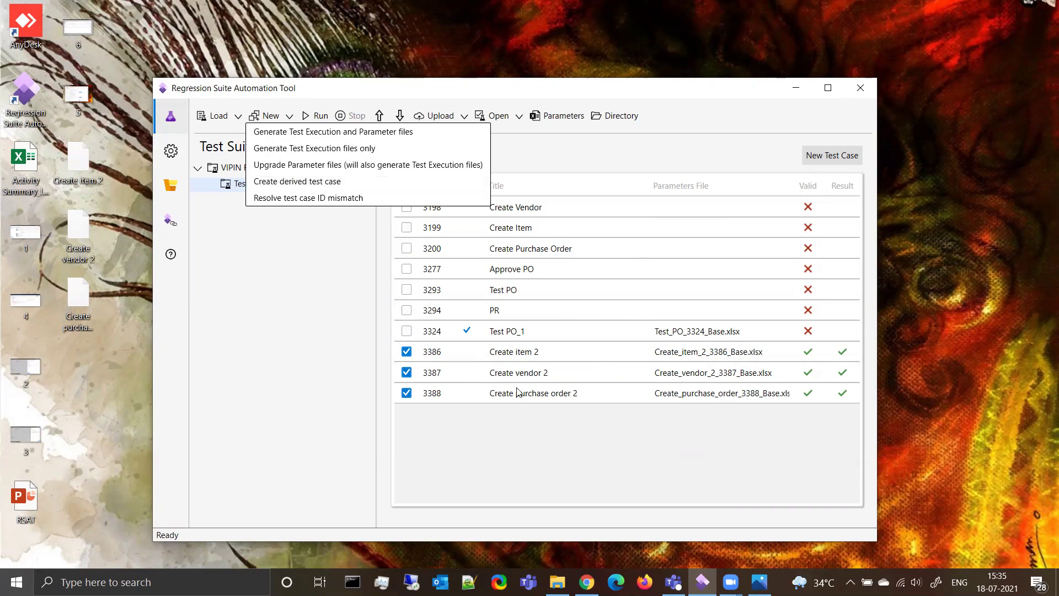
pyautogui.click(488, 393)
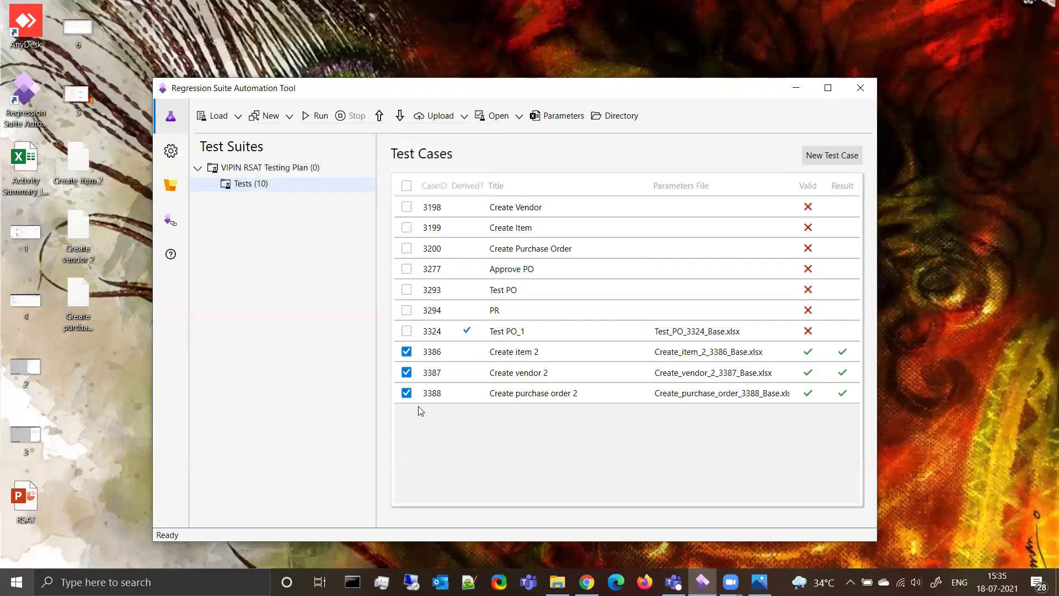
pyautogui.click(285, 121)
pyautogui.click(309, 181)
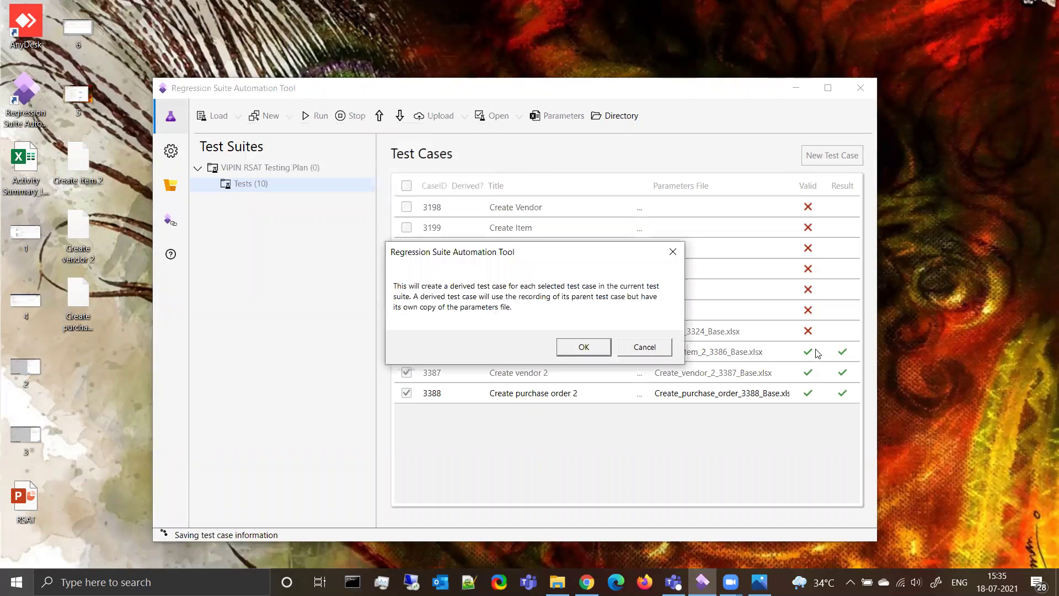
pyautogui.click(585, 347)
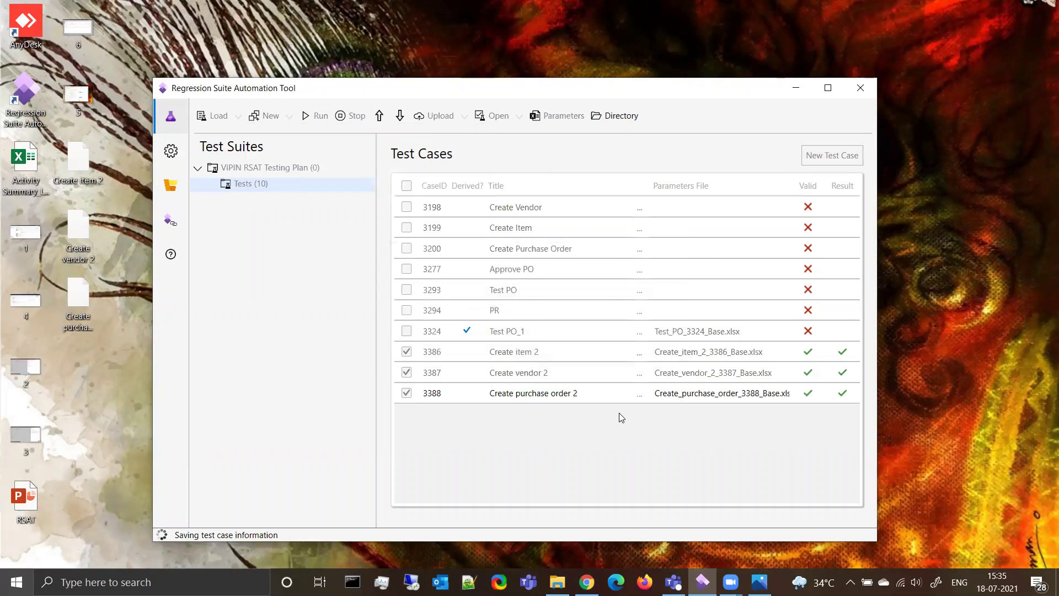